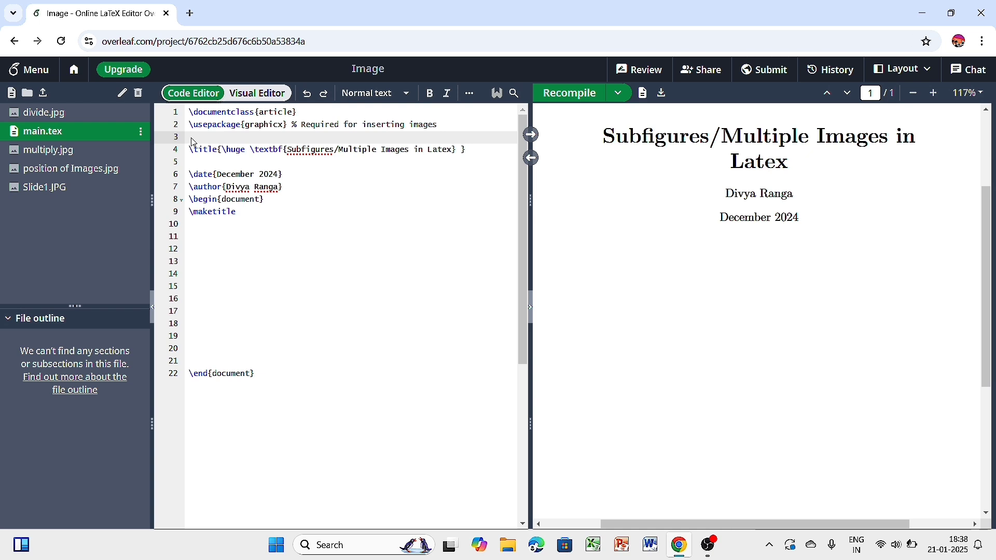
Load the subcaption package in the preamble, on the line below the graphicx package
{"action": "type", "text": "\\use"}
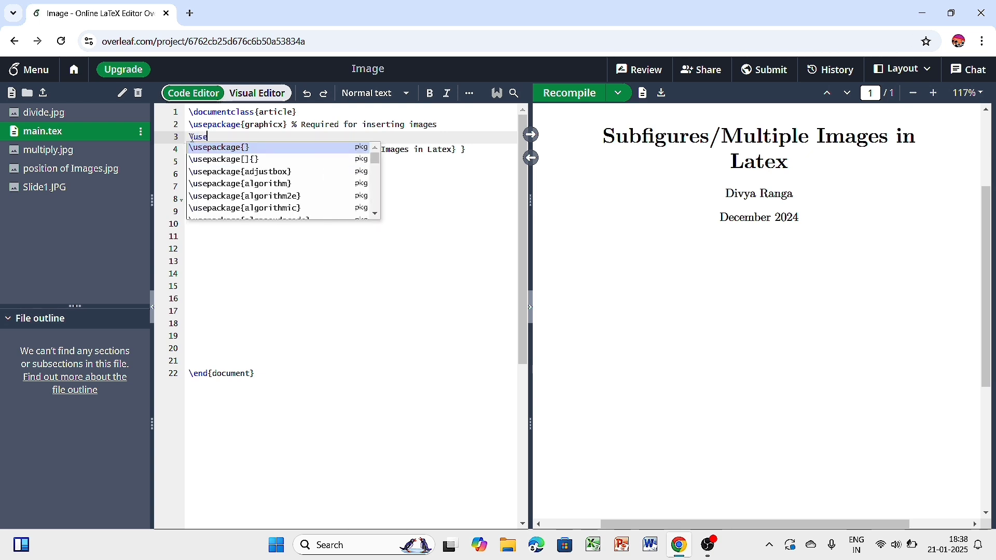
{"action": "key", "text": "Return"}
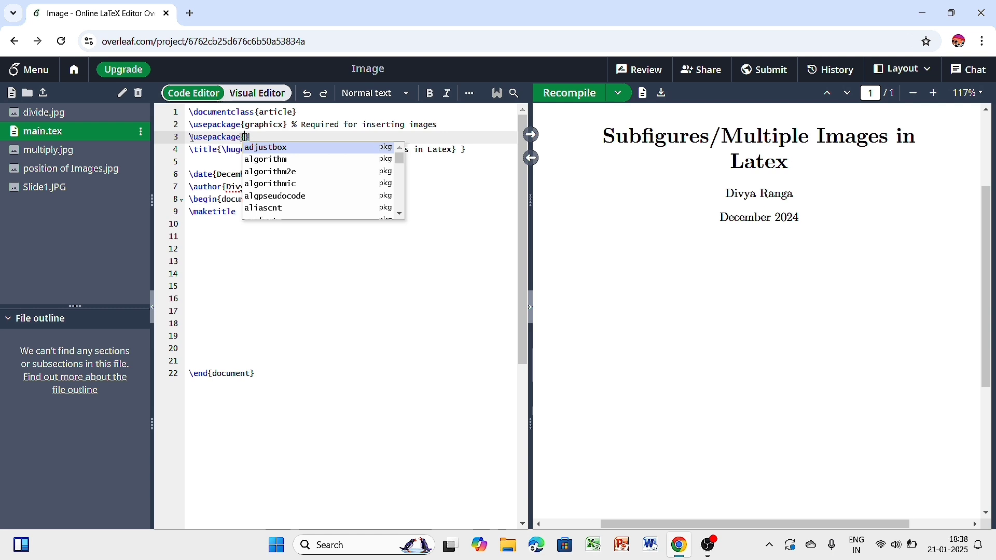
{"action": "type", "text": "sun"}
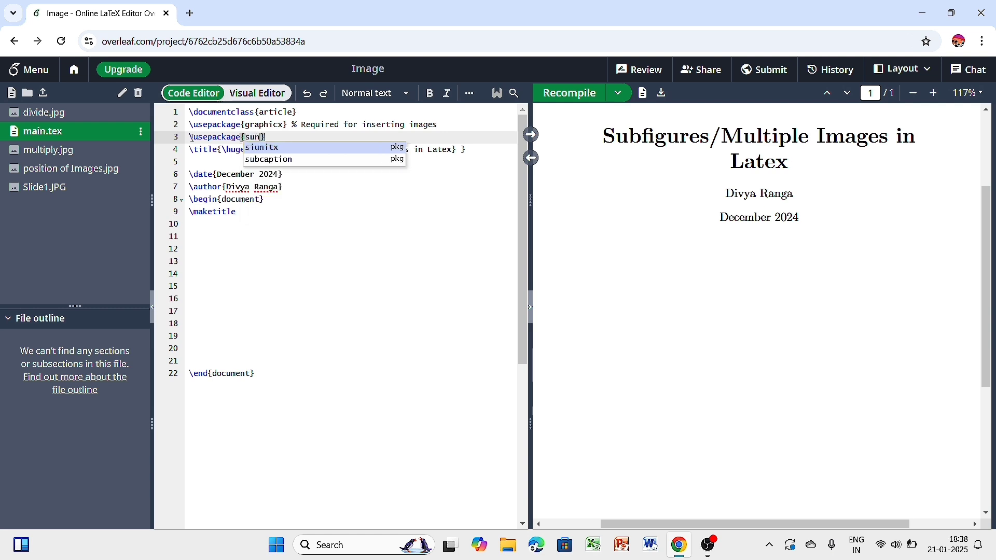
{"action": "key", "text": "BackSpace"}
{"action": "type", "text": "bc"}
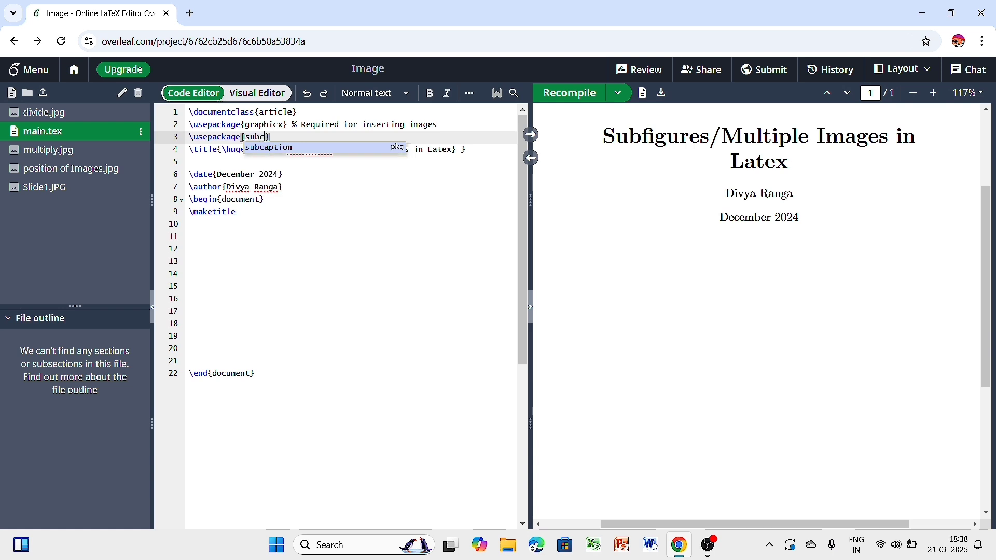
{"action": "key", "text": "Return"}
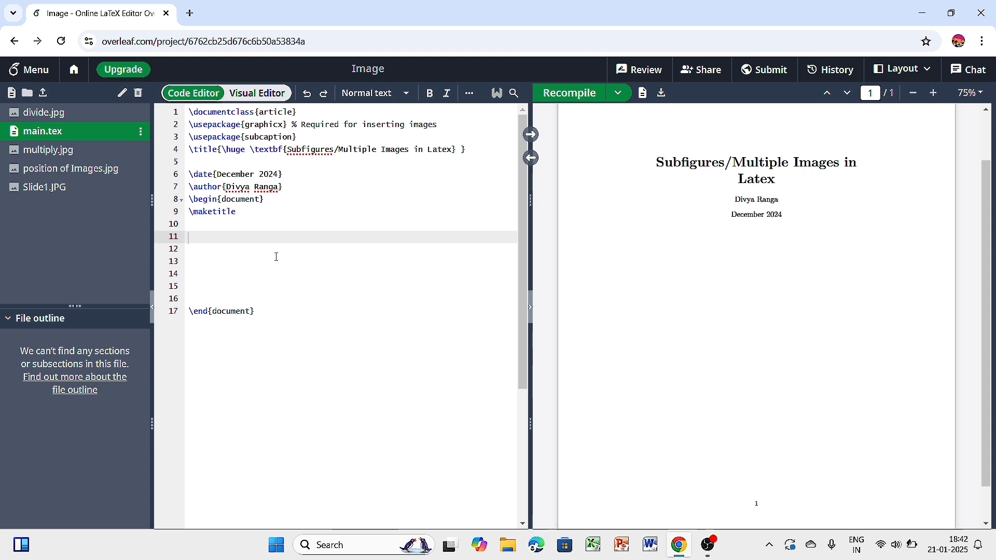
Insert a figure environment below \maketitle that includes the image divide.jpg
{"action": "left_click", "coordinate": [215, 245]}
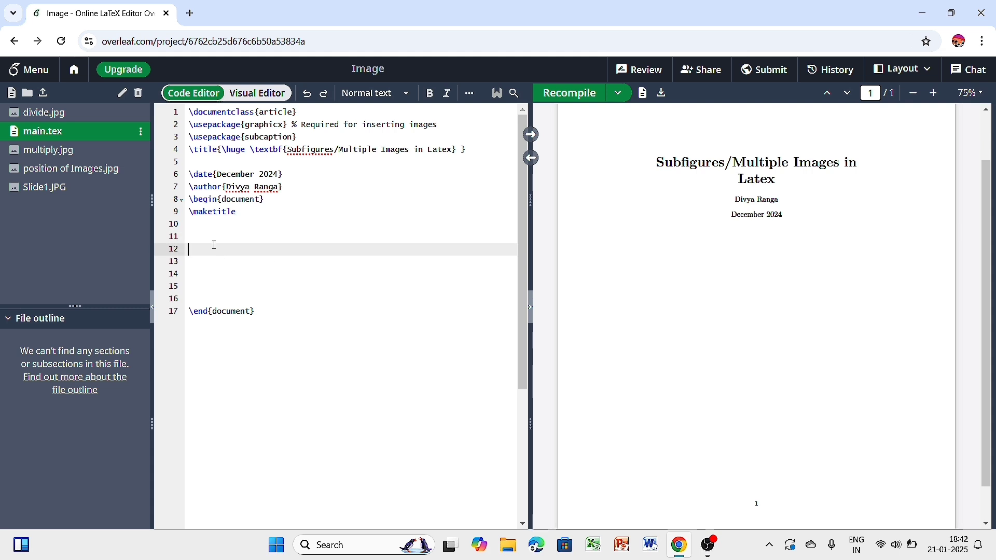
{"action": "left_click", "coordinate": [190, 234]}
{"action": "type", "text": "\\be"}
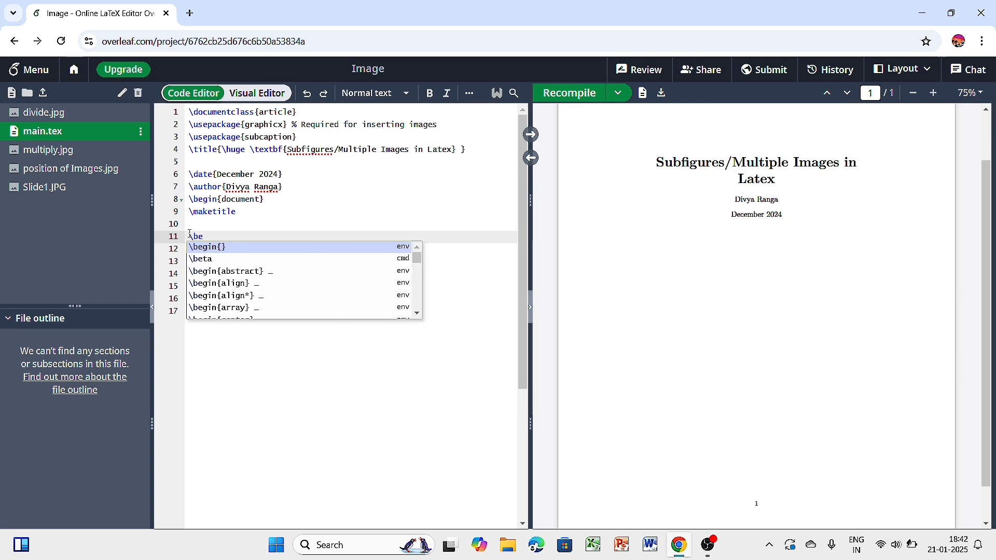
{"action": "key", "text": "Return"}
{"action": "type", "text": "fi"}
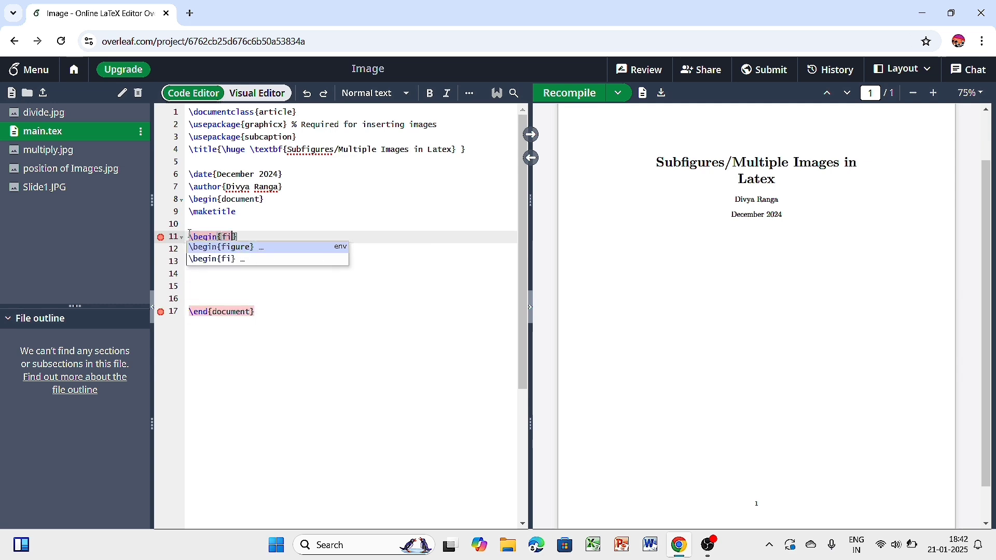
{"action": "key", "text": "Return"}
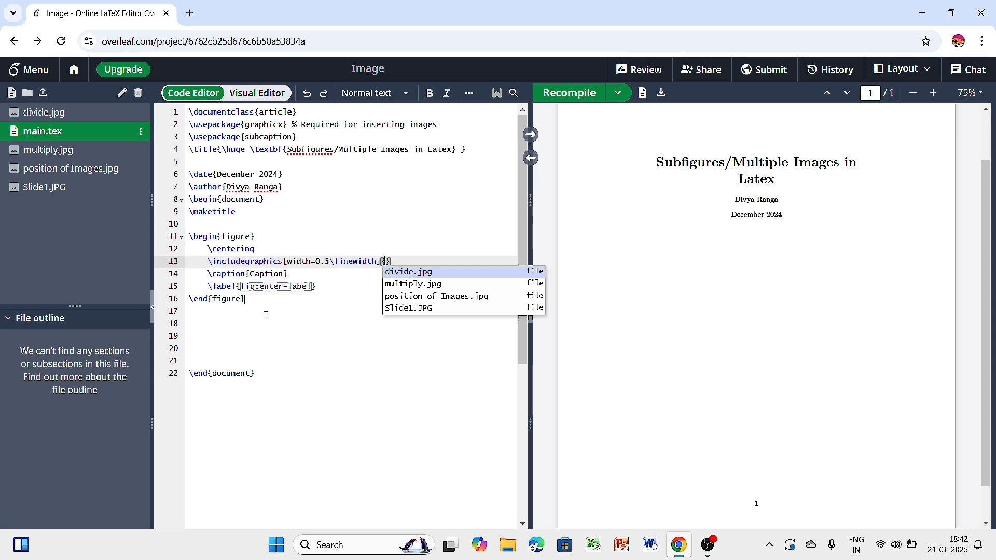
{"action": "left_click", "coordinate": [411, 272]}
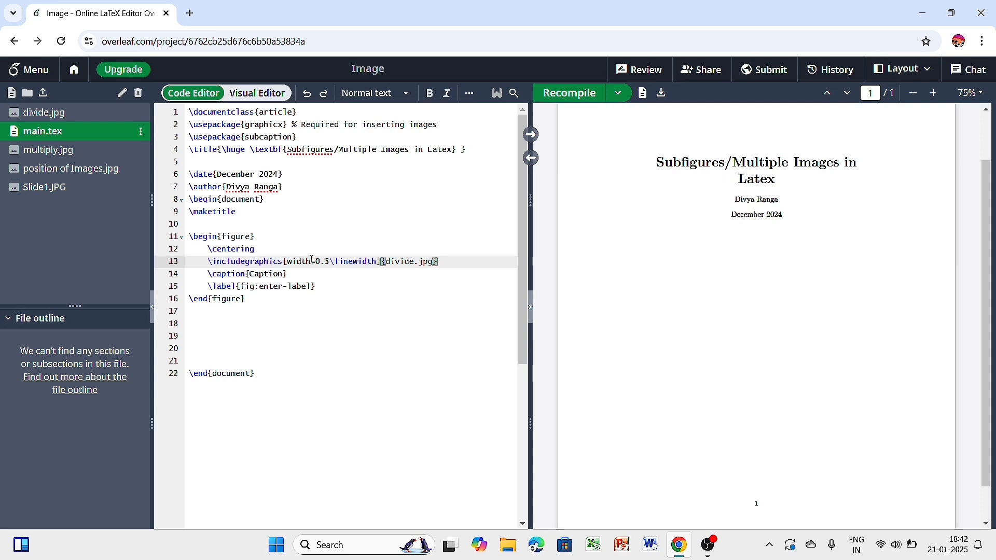
Add an empty subfigure environment inside the figure, directly below its \centering line
{"action": "left_click", "coordinate": [273, 252]}
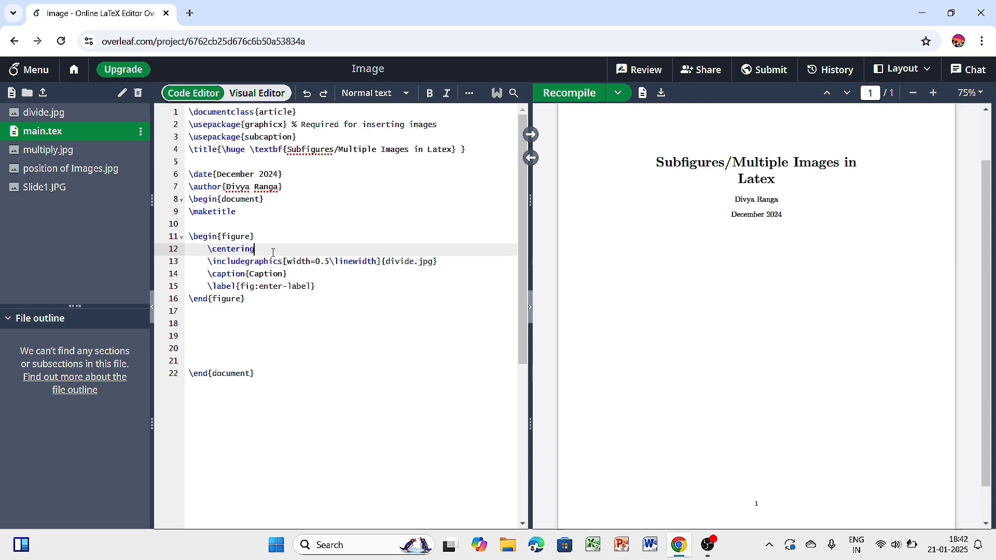
{"action": "key", "text": "Return"}
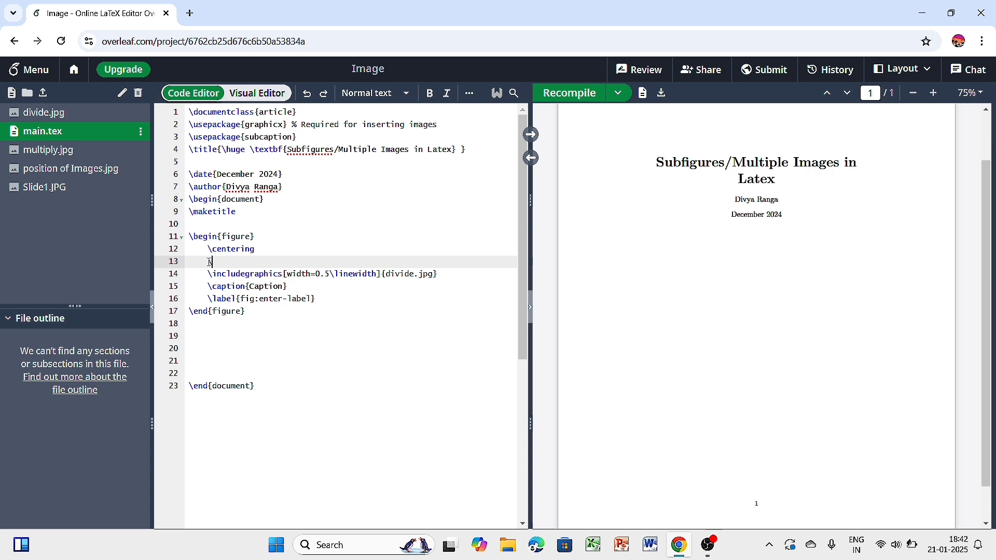
{"action": "type", "text": "\\"}
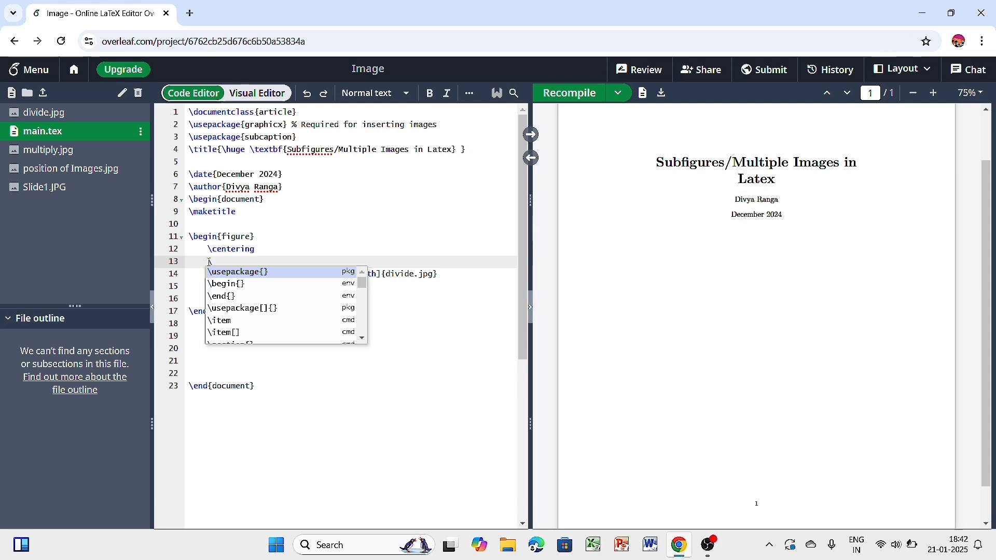
{"action": "type", "text": "s"}
{"action": "type", "text": "\\"}
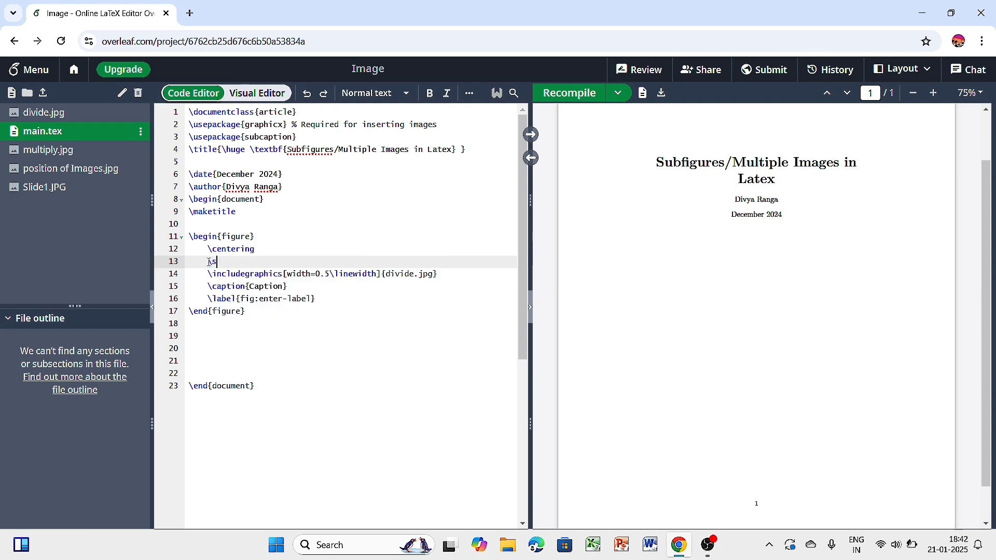
{"action": "type", "text": "\\be"}
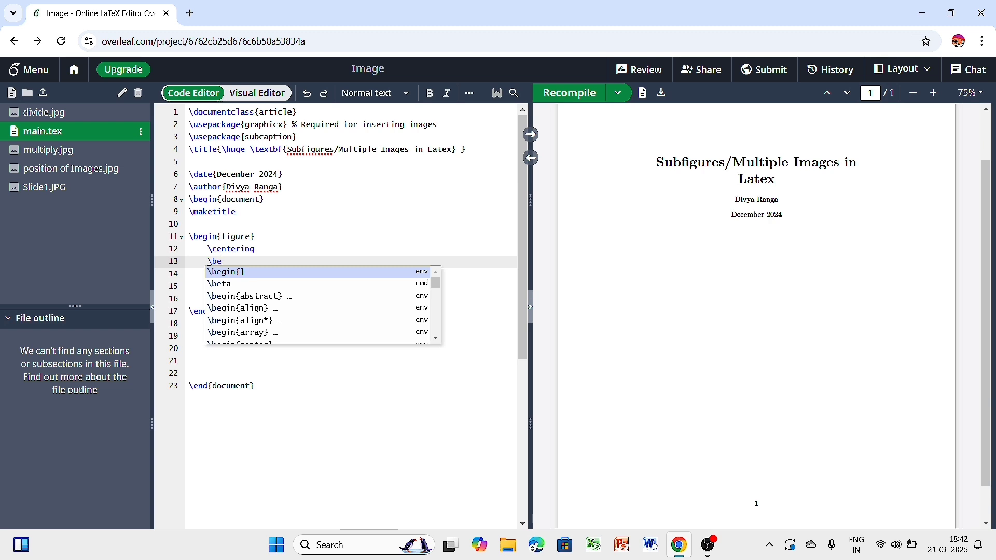
{"action": "type", "text": "gin{sub"}
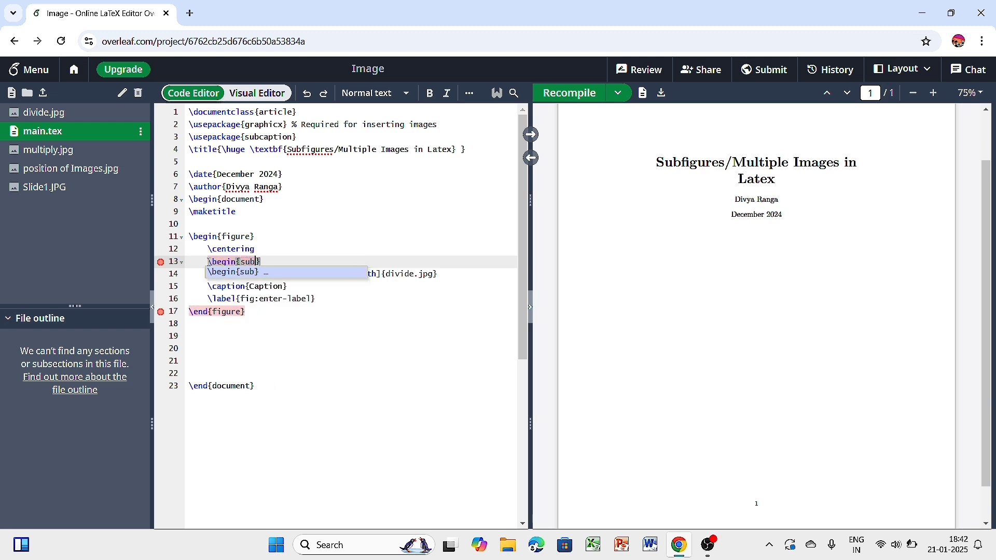
{"action": "type", "text": "figure"}
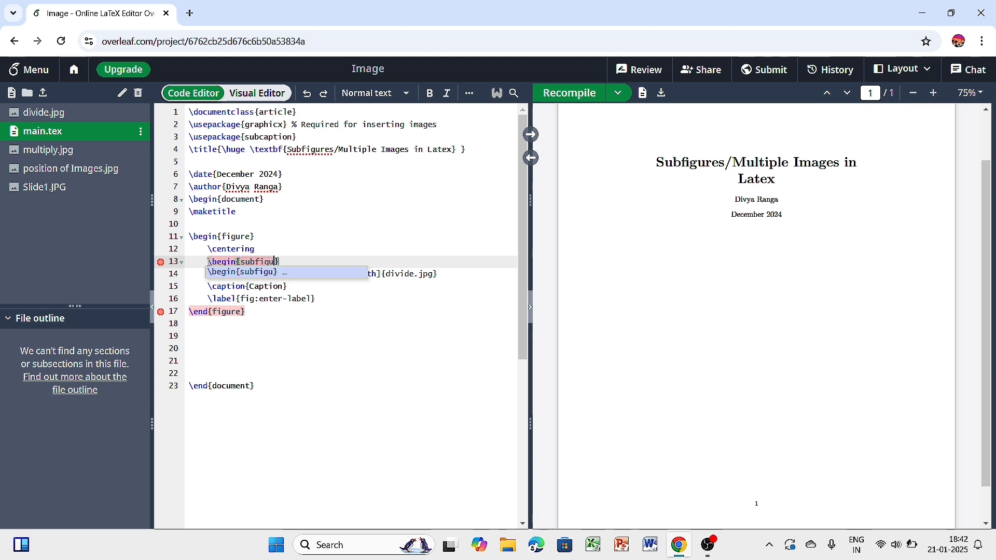
{"action": "key", "text": "Return"}
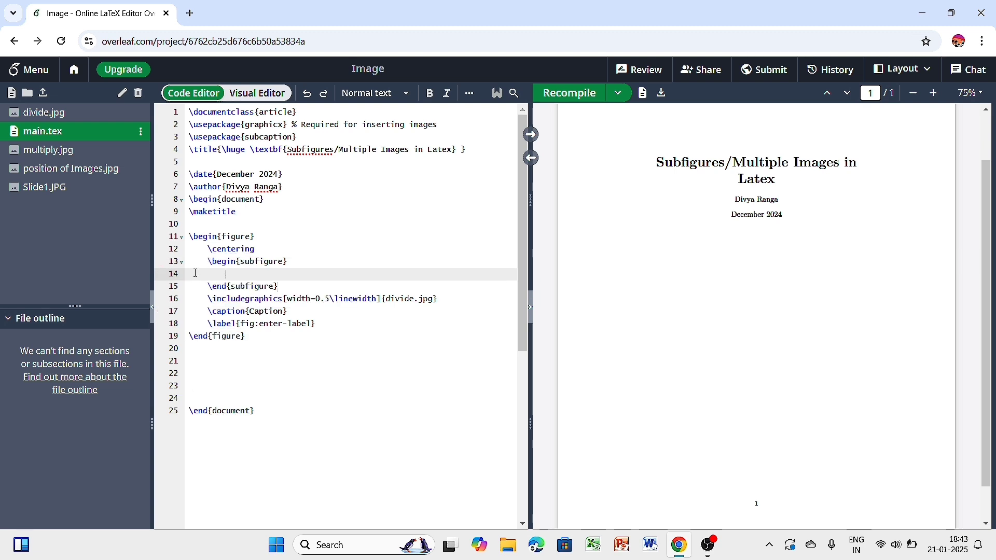
Move the \includegraphics, \caption and \label lines into the subfigure environment and align the image line's indentation with the others
{"action": "left_click_drag", "start_coordinate": [209, 300], "coordinate": [328, 322]}
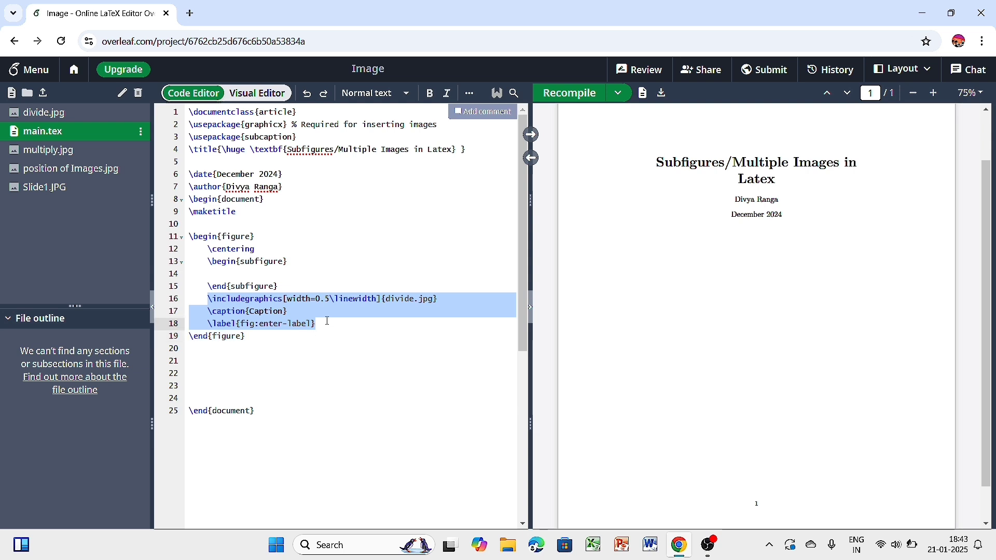
{"action": "key", "text": "ctrl+x"}
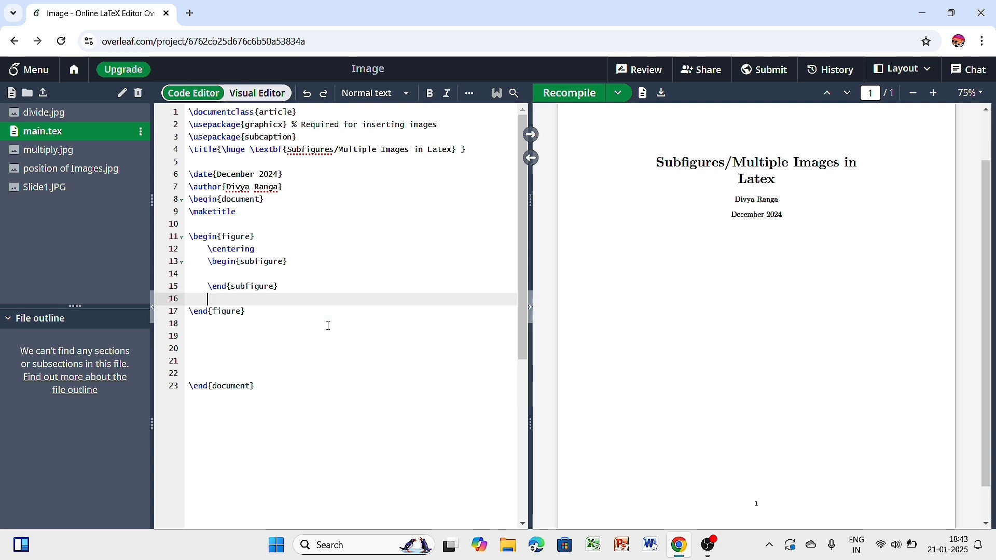
{"action": "left_click", "coordinate": [246, 275]}
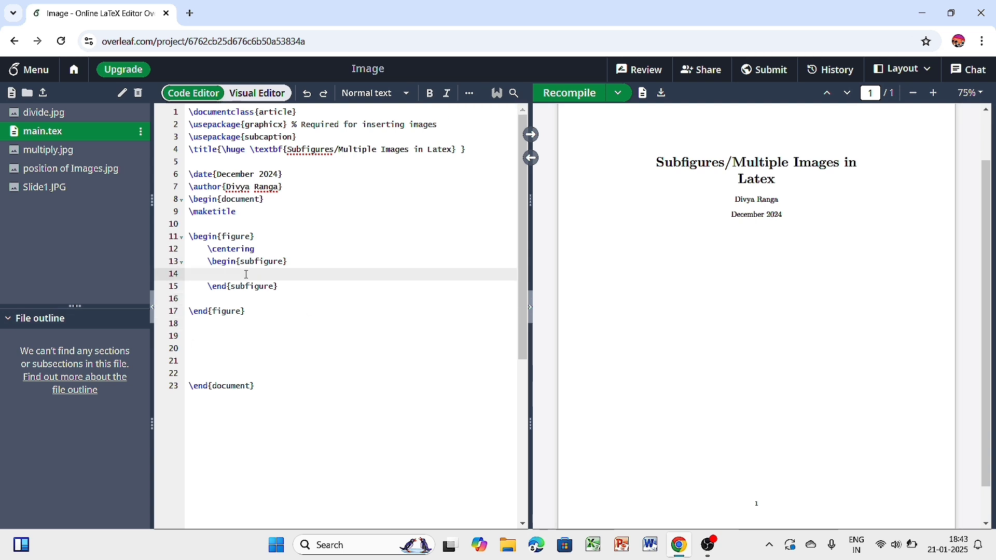
{"action": "key", "text": "ctrl+v"}
{"action": "left_click", "coordinate": [229, 274]}
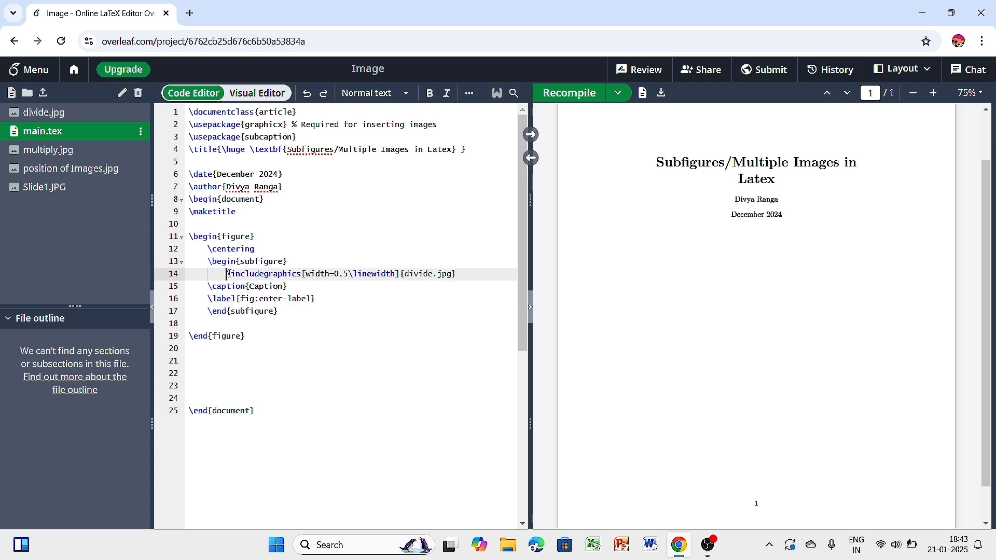
{"action": "key", "text": "BackSpace"}
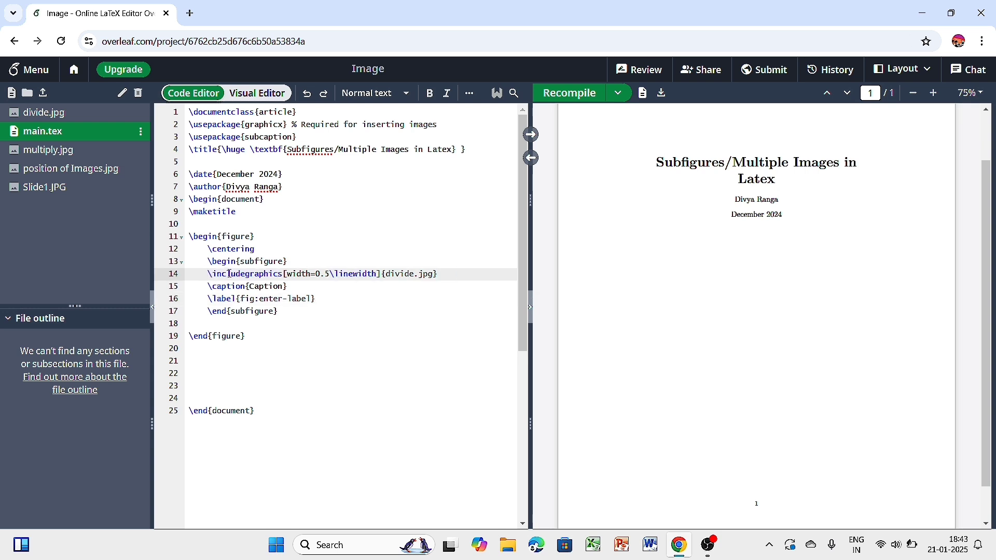
Add a \centering command as the first line inside the subfigure environment
{"action": "left_click", "coordinate": [305, 265]}
{"action": "key", "text": "Return"}
{"action": "type", "text": "\\"}
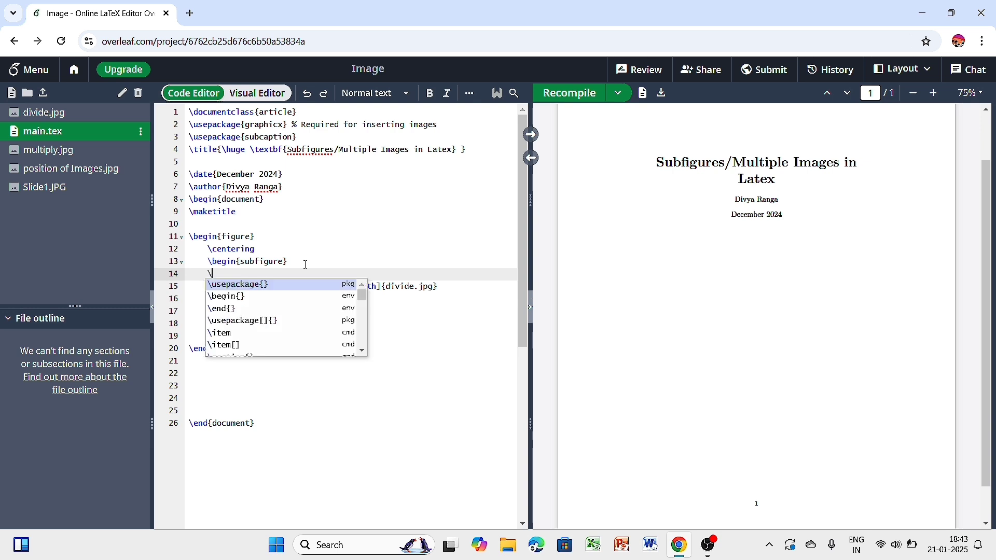
{"action": "type", "text": "centering"}
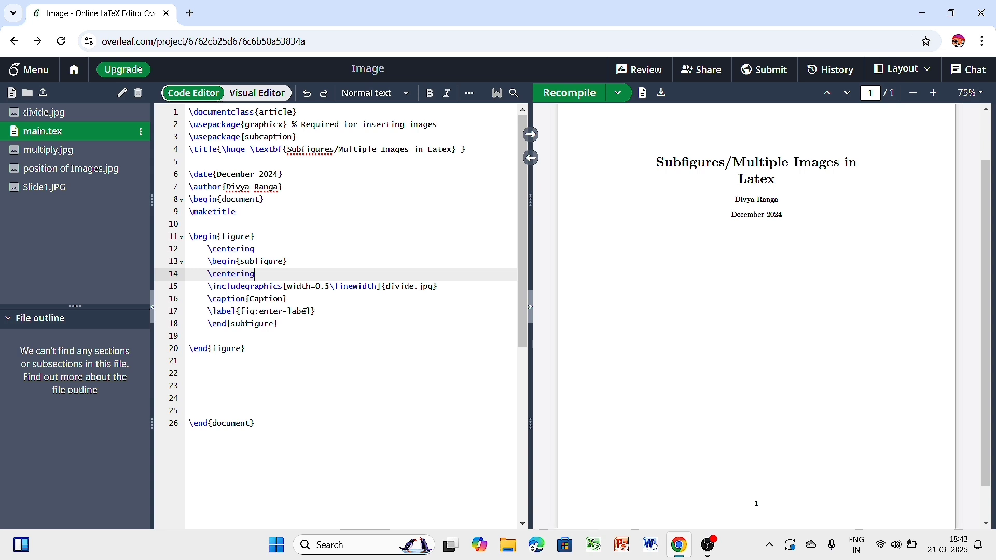
Clear the placeholder text from the subfigure's \caption braces
{"action": "left_click", "coordinate": [282, 300]}
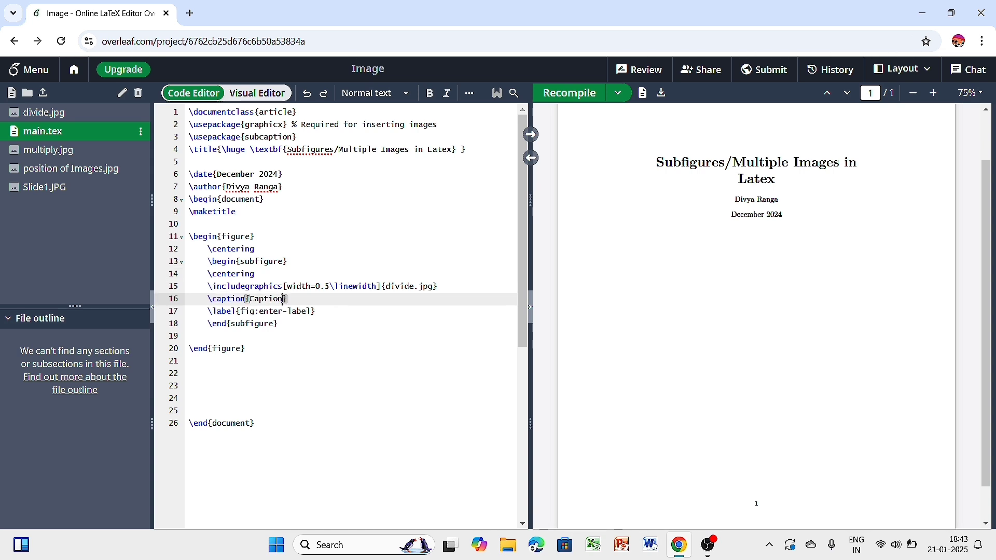
{"action": "key", "text": "BackSpace"}
{"action": "key", "text": "BackSpace"}
{"action": "key", "text": "BackSpace"}
{"action": "key", "text": "BackSpace"}
{"action": "key", "text": "BackSpace"}
{"action": "key", "text": "BackSpace"}
{"action": "key", "text": "BackSpace"}
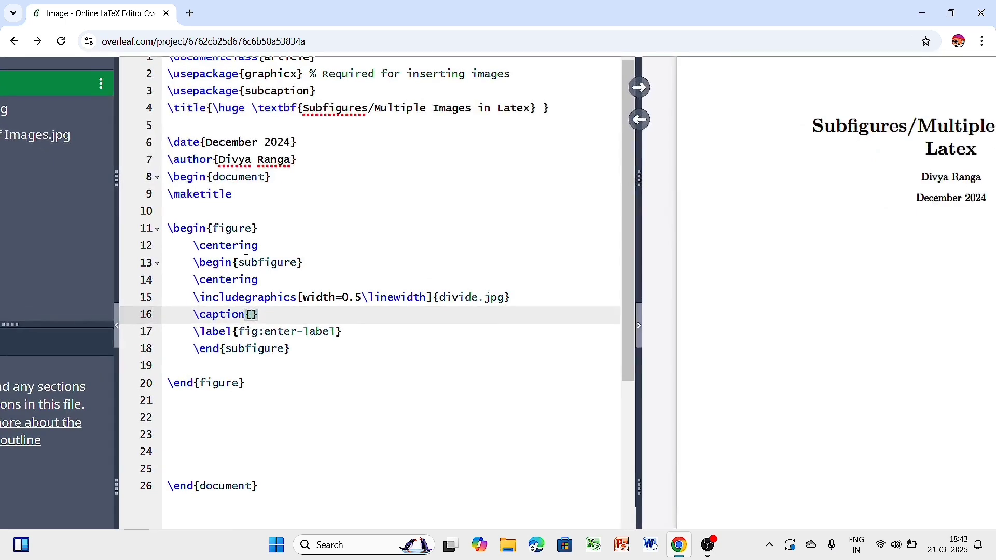
Replace the divide.jpg image's relative width with width=5cm and add height=4cm
{"action": "scroll", "coordinate": [247, 259], "scroll_direction": "down", "scroll_amount": 1}
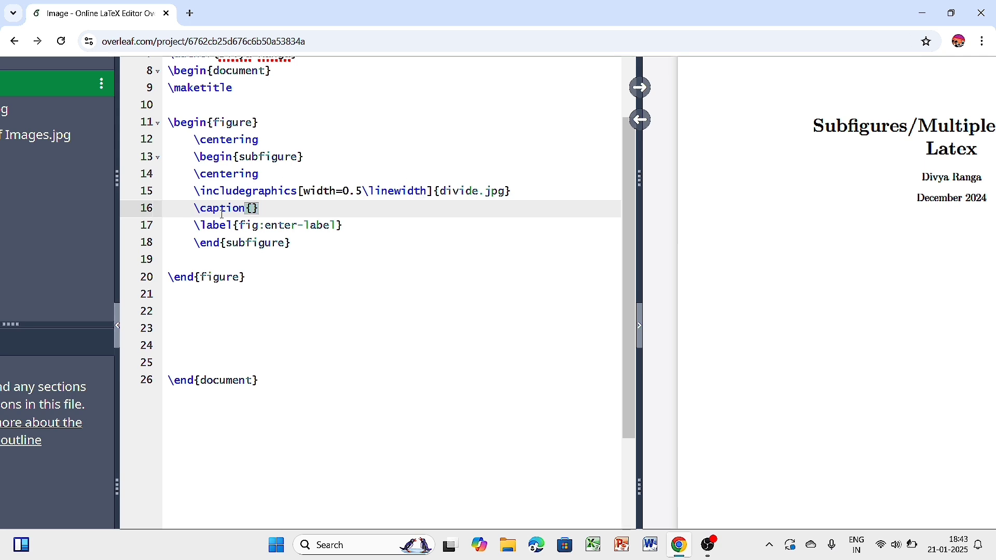
{"action": "left_click_drag", "start_coordinate": [425, 196], "coordinate": [348, 193]}
{"action": "key", "text": "BackSpace"}
{"action": "key", "text": "BackSpace"}
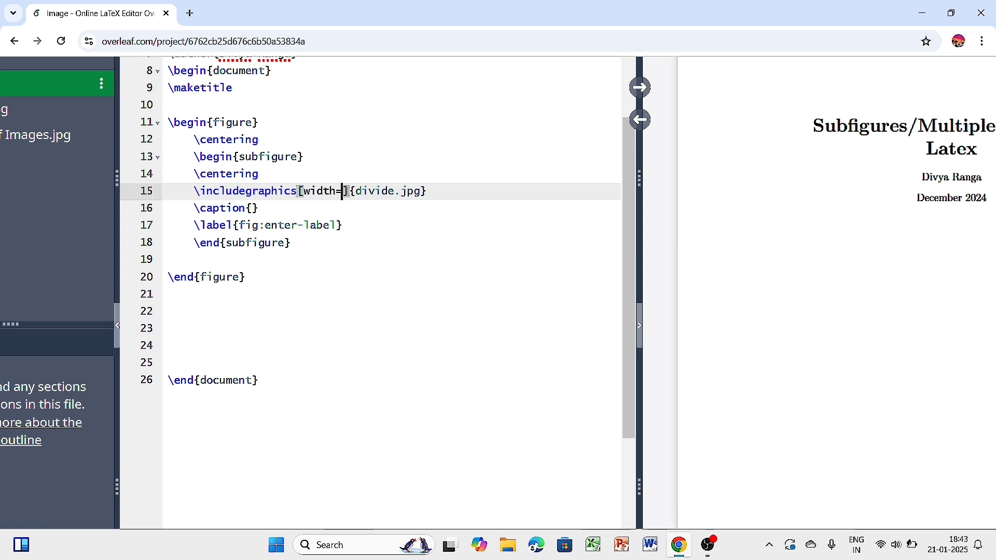
{"action": "type", "text": "5cm,"}
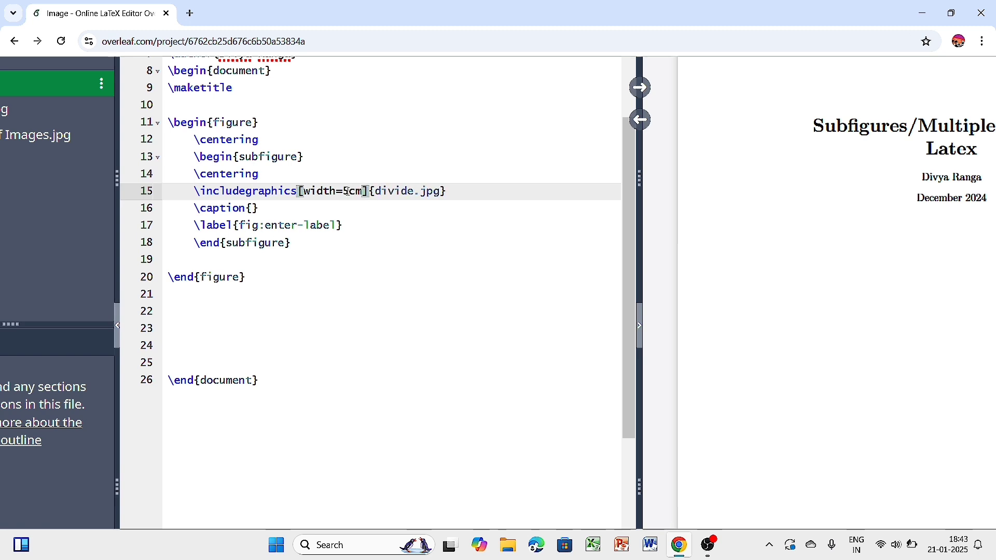
{"action": "type", "text": "height"}
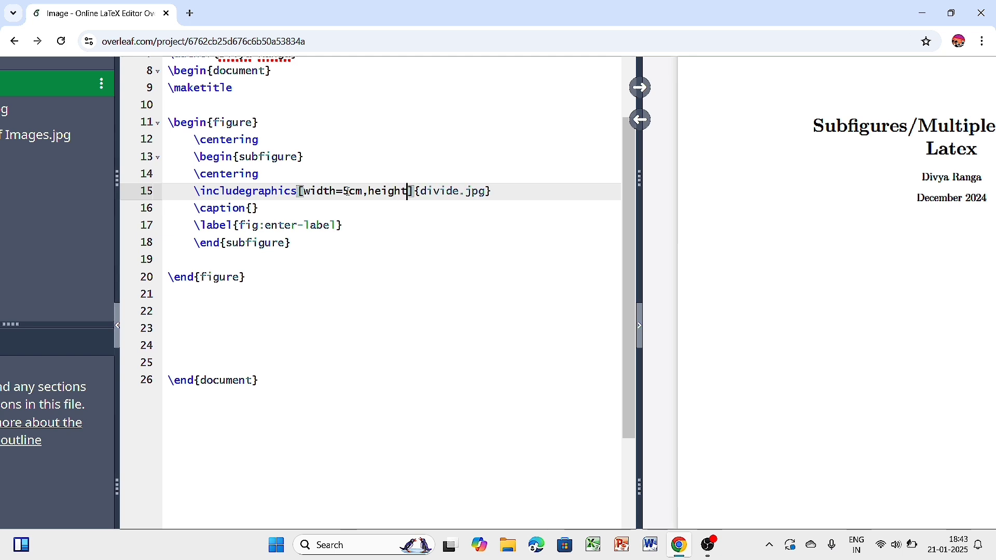
{"action": "type", "text": "="}
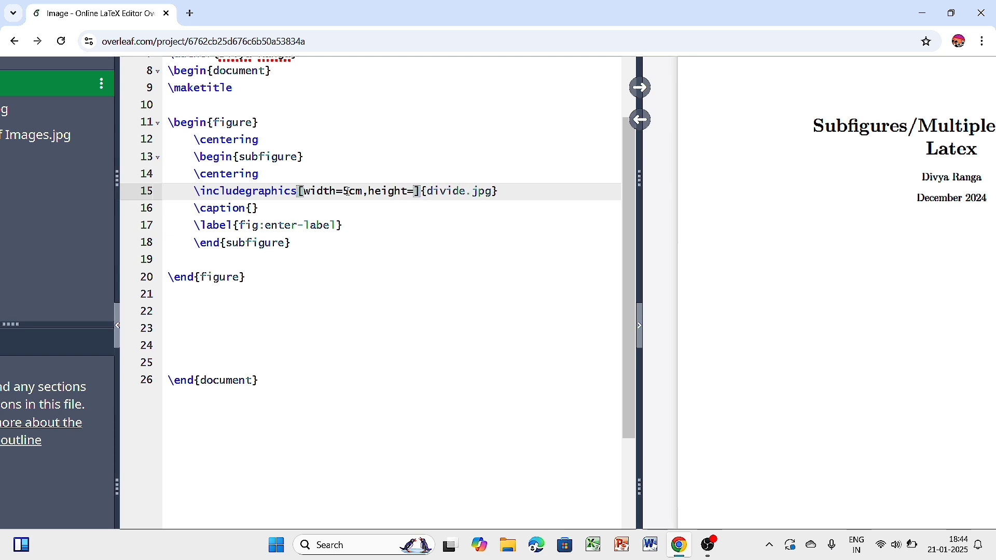
{"action": "type", "text": "4cm"}
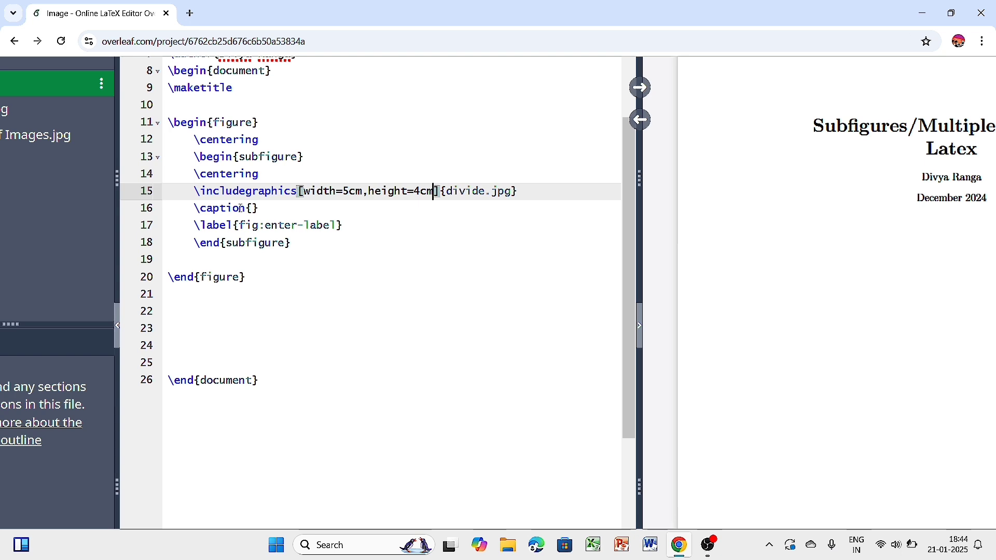
Enter "first" as the subfigure's caption and replace its placeholder label with fig:first
{"action": "left_click", "coordinate": [252, 209]}
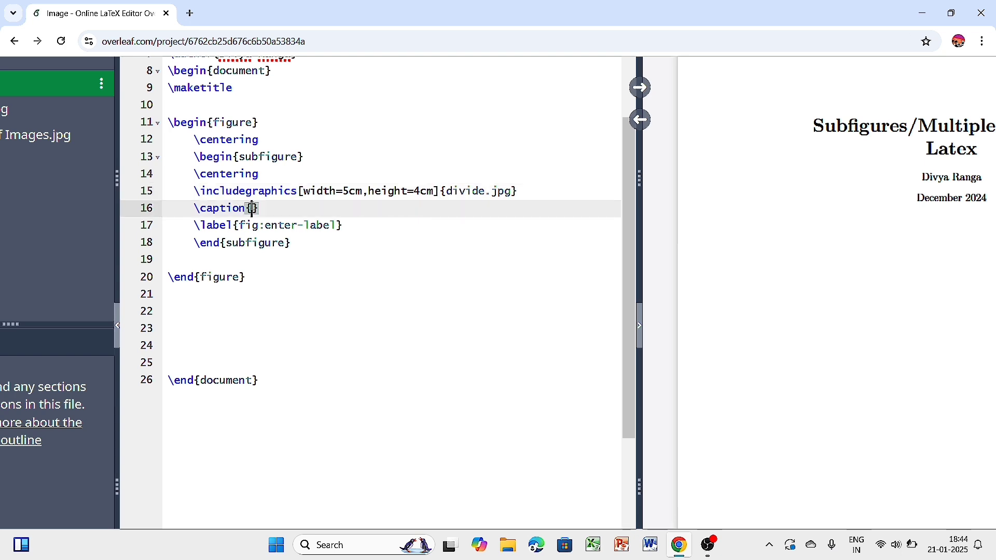
{"action": "type", "text": "fi"}
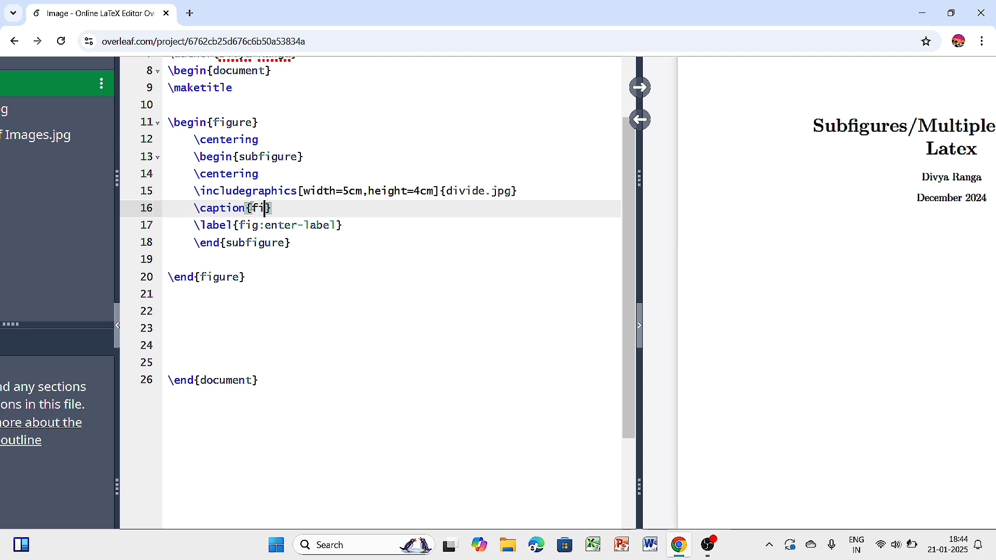
{"action": "type", "text": "rst"}
{"action": "left_click_drag", "start_coordinate": [337, 226], "coordinate": [272, 226]}
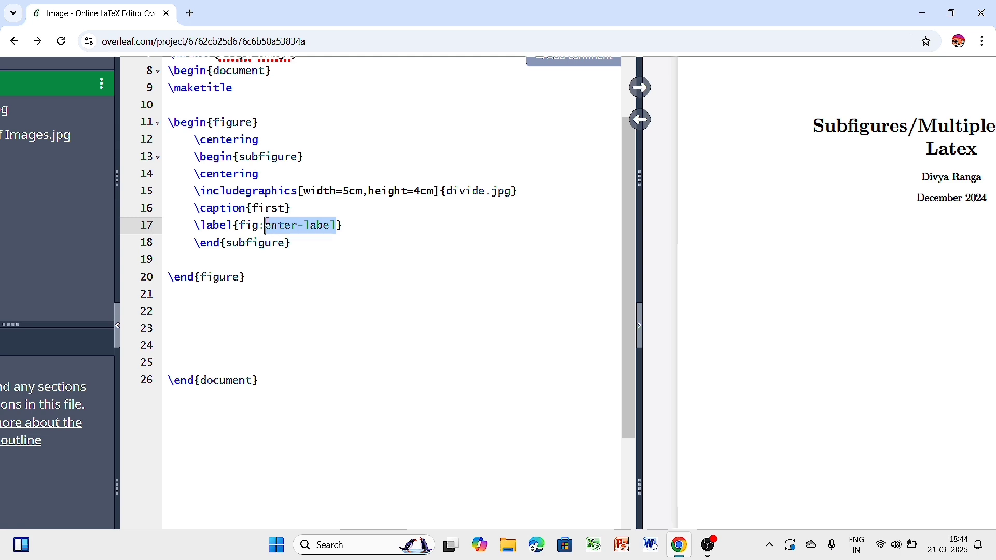
{"action": "key", "text": "BackSpace"}
{"action": "type", "text": "irst"}
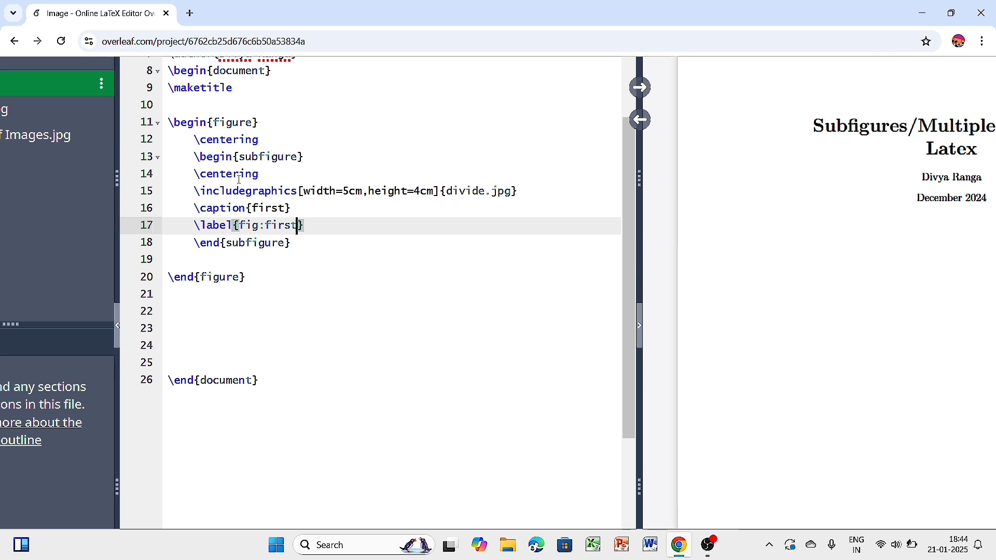
Add the width argument {0.4\textwidth} after \begin{subfigure} of the divide.jpg subfigure
{"action": "left_click", "coordinate": [301, 157]}
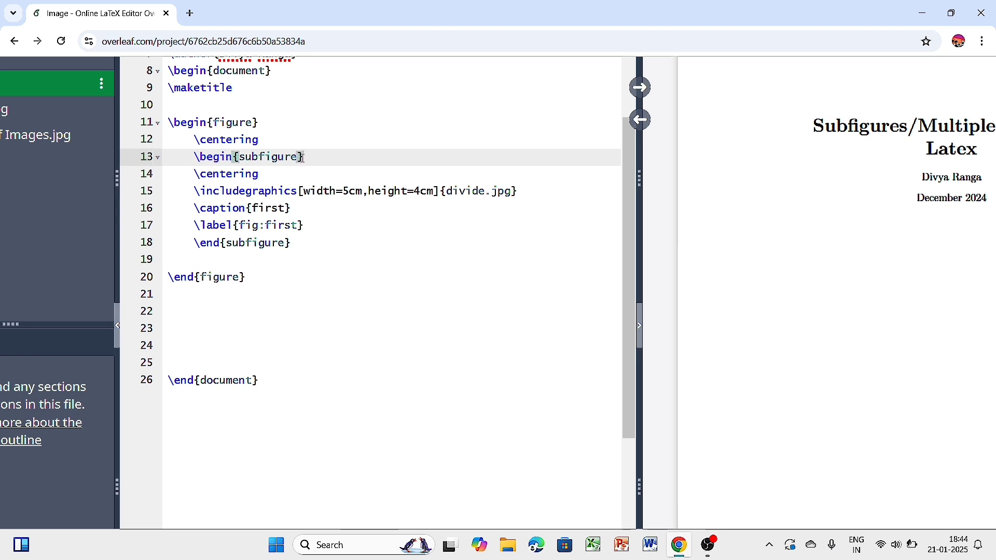
{"action": "type", "text": "{"}
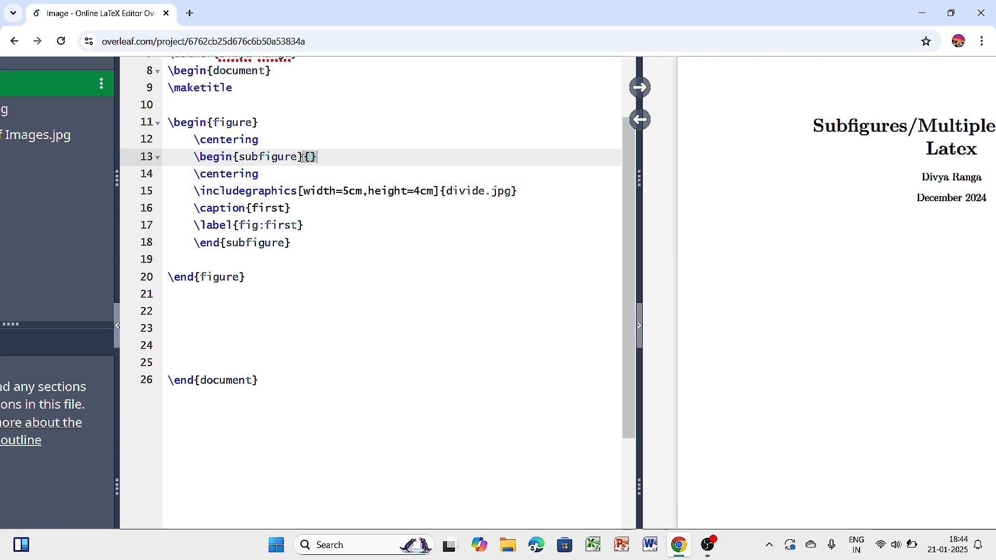
{"action": "type", "text": "0."}
{"action": "type", "text": "4\\te"}
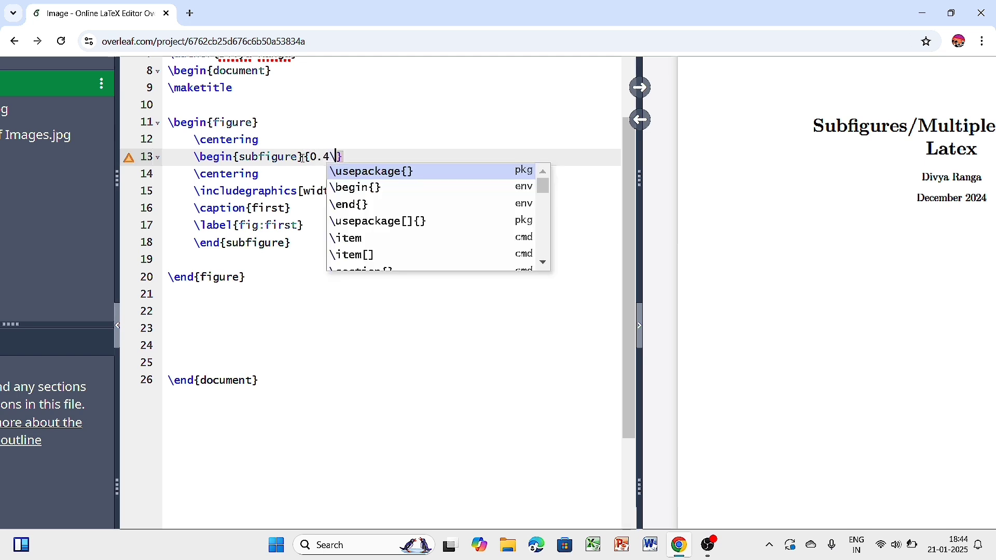
{"action": "type", "text": "xt"}
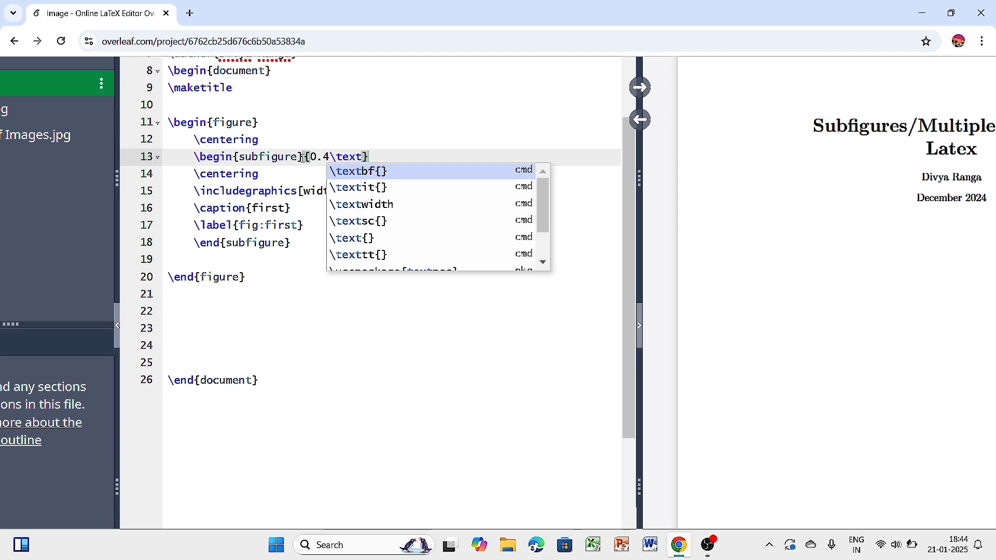
{"action": "left_click", "coordinate": [354, 210]}
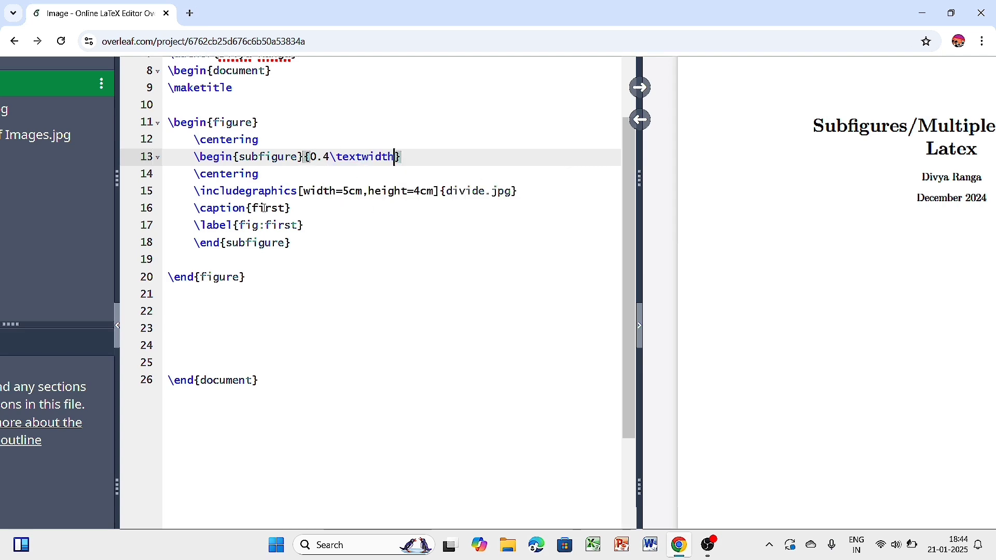
Add the placement option [h] to the \begin{figure} line
{"action": "left_click", "coordinate": [260, 122]}
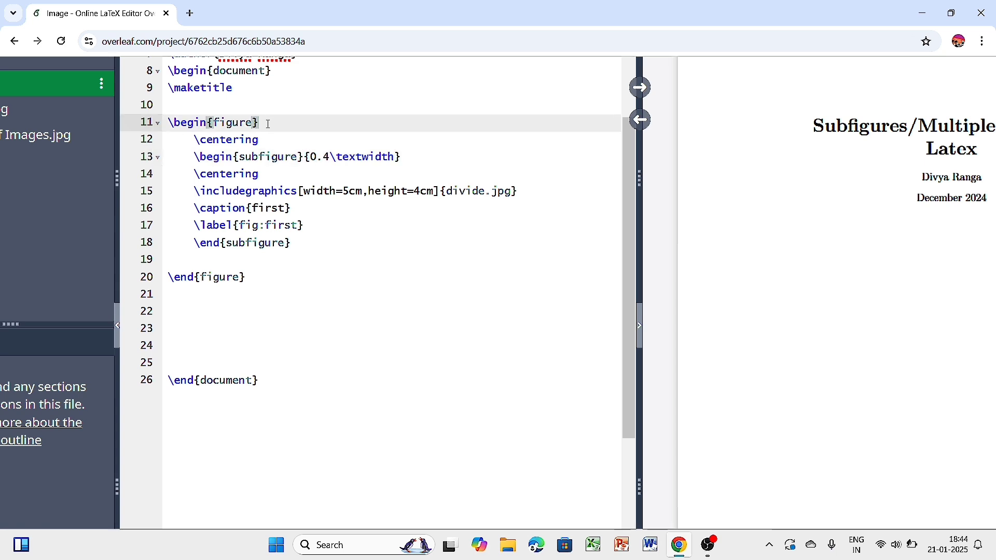
{"action": "type", "text": "["}
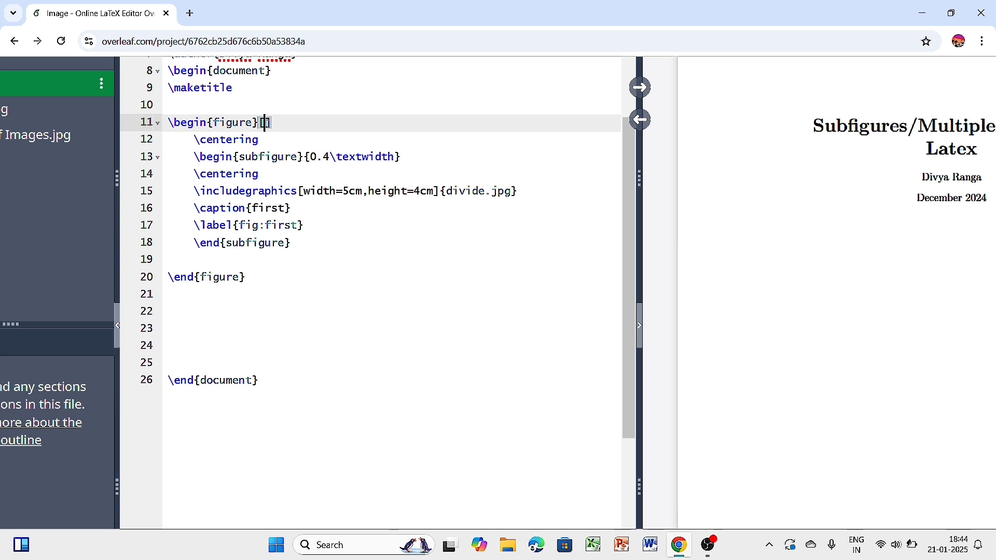
{"action": "type", "text": "h"}
Insert an \hfill command on the blank line after the first subfigure's \end{subfigure}
{"action": "left_click", "coordinate": [188, 256]}
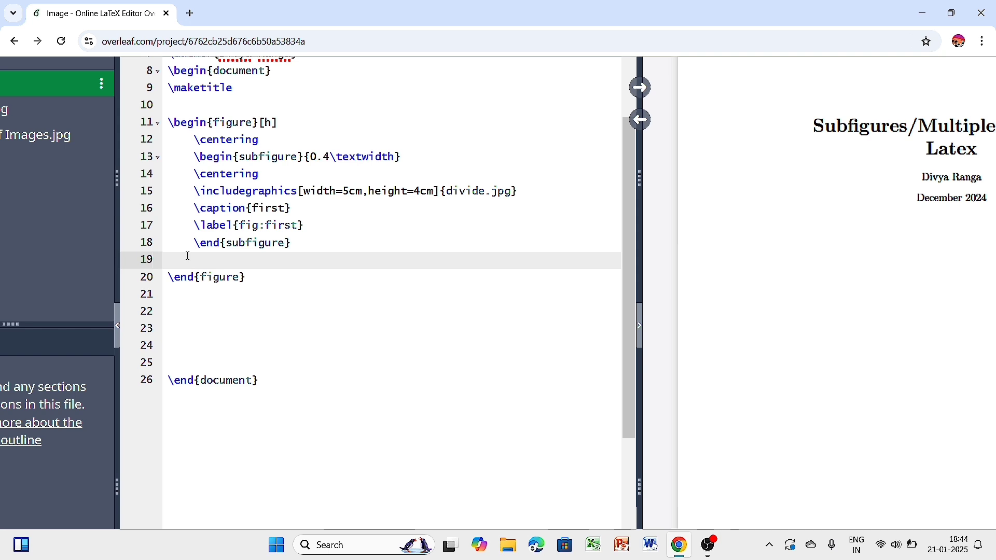
{"action": "type", "text": "\\h"}
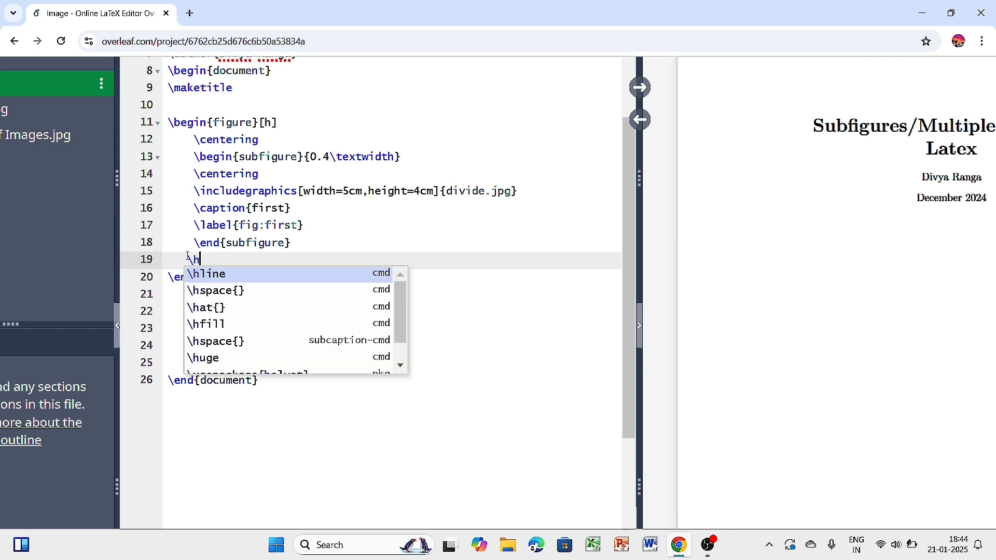
{"action": "type", "text": "fill"}
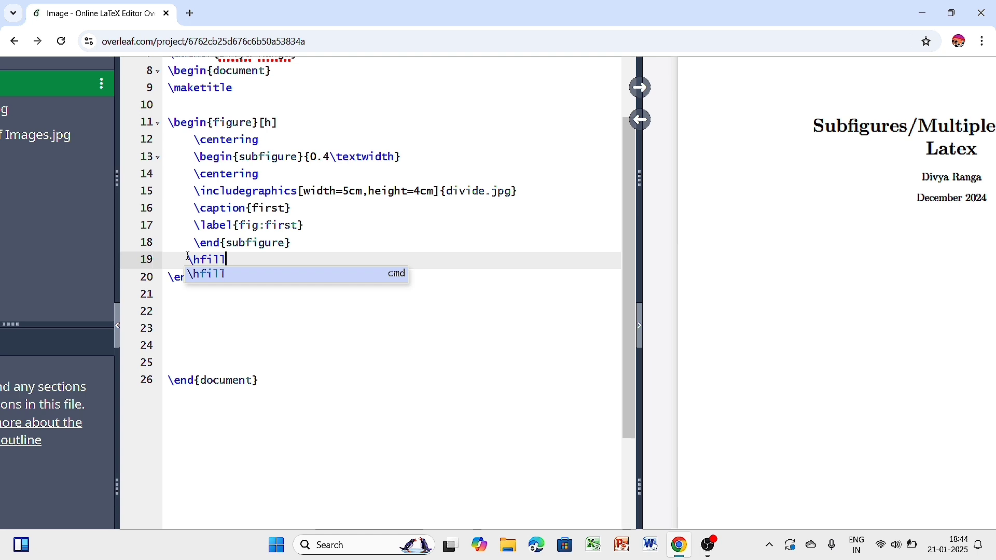
{"action": "key", "text": "Escape"}
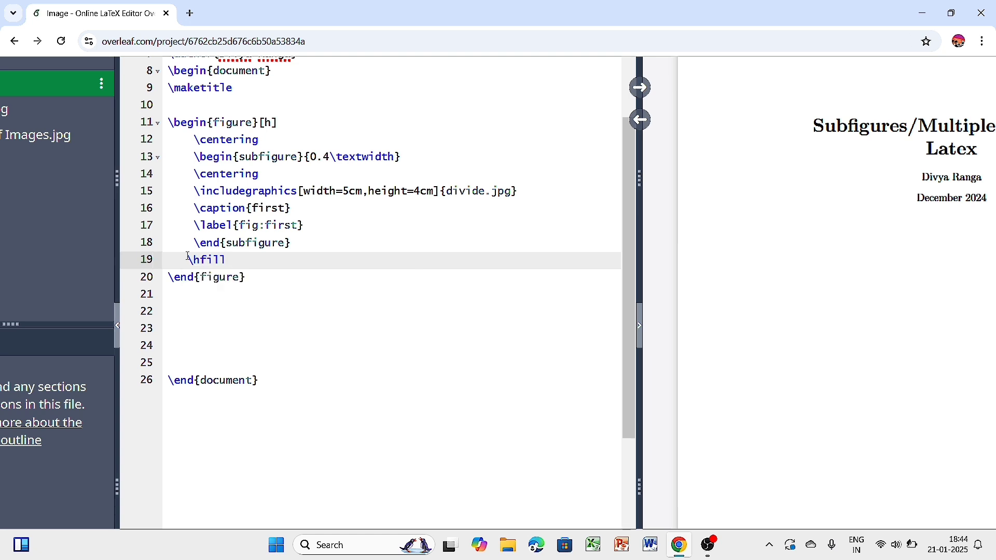
Add a second subfigure environment below \hfill, leaving a blank line between, with \centering as its first line
{"action": "key", "text": "Return"}
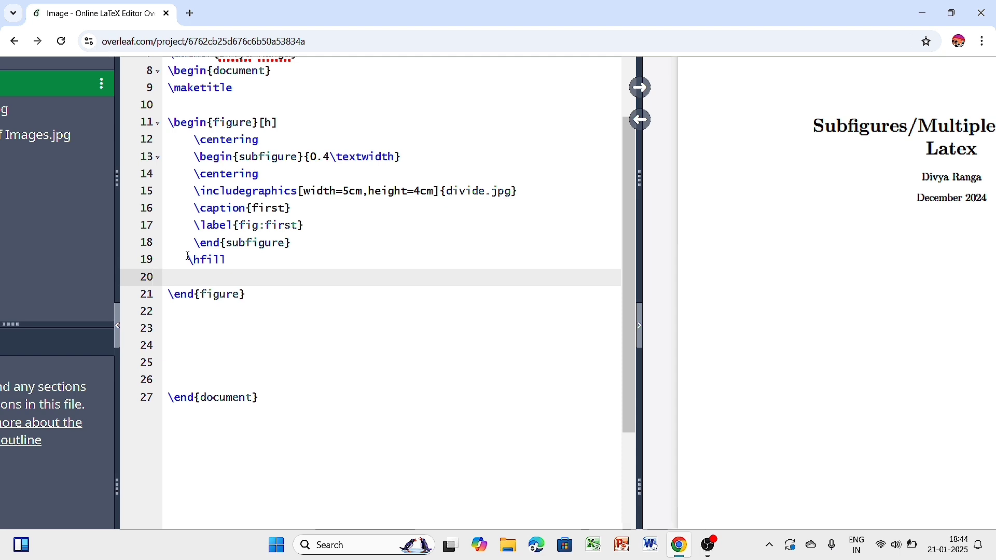
{"action": "key", "text": "Return"}
{"action": "type", "text": "\\"}
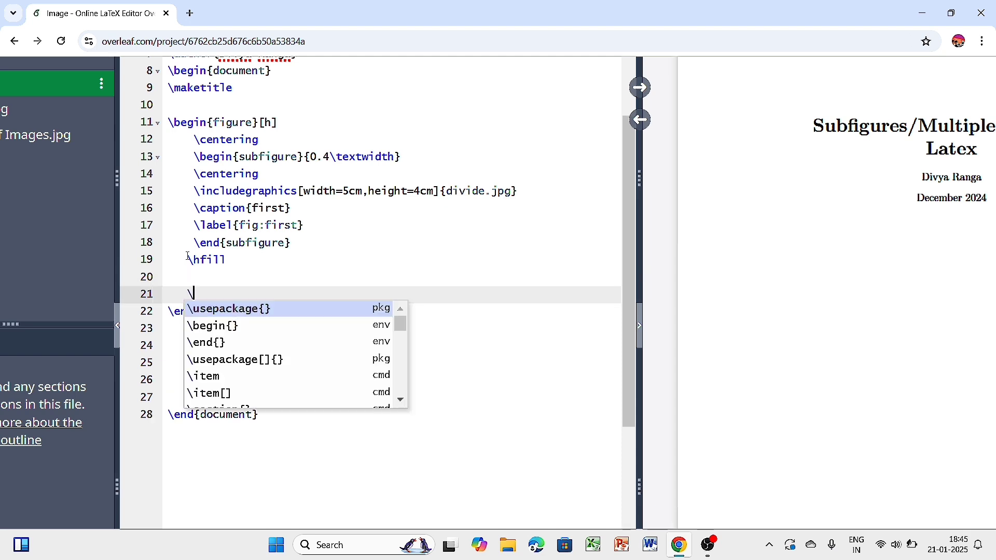
{"action": "type", "text": "be"}
{"action": "key", "text": "Return"}
{"action": "type", "text": "su"}
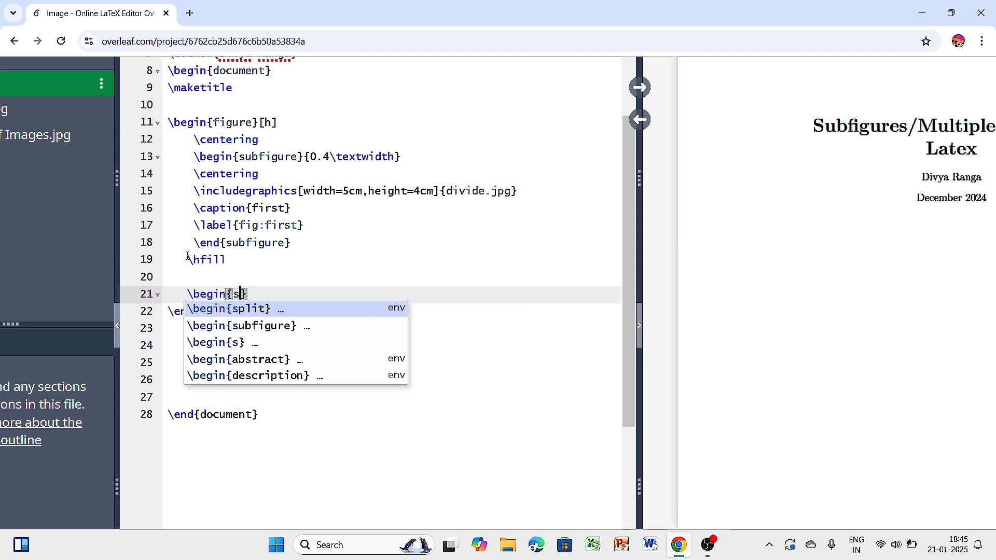
{"action": "key", "text": "Return"}
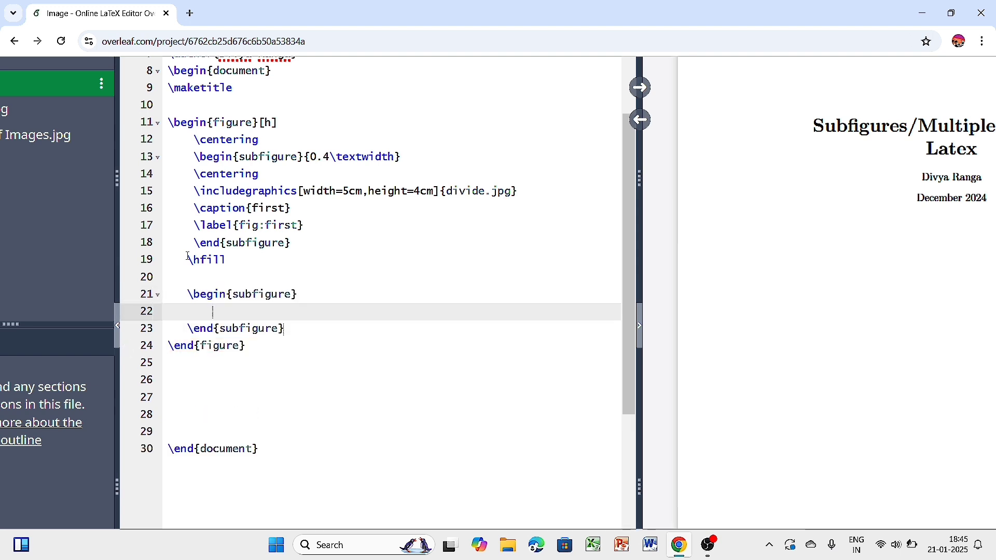
{"action": "type", "text": "\\ce"}
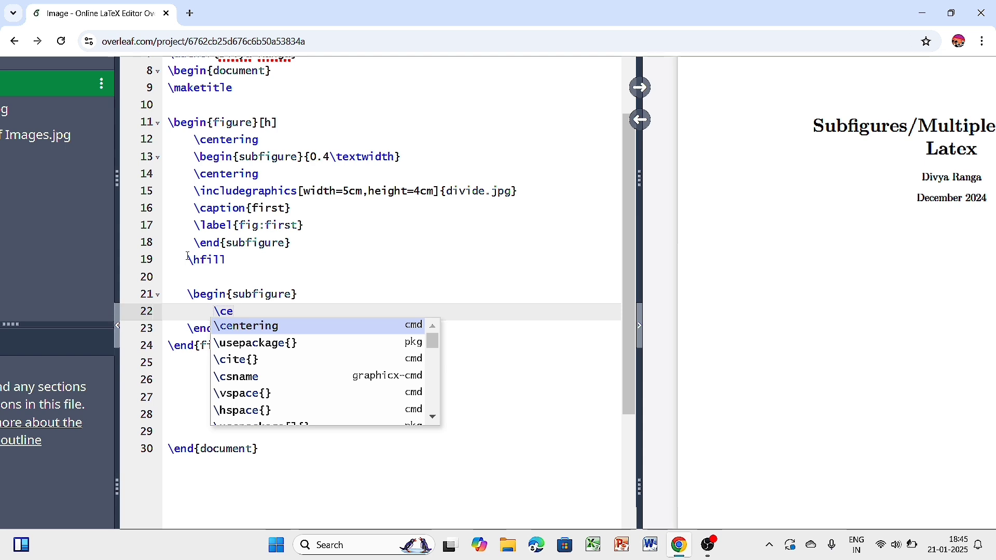
{"action": "key", "text": "Return"}
Add an \includegraphics command below \centering in the second subfigure with the options width=5cm,height=4cm
{"action": "key", "text": "Return"}
{"action": "type", "text": "\\"}
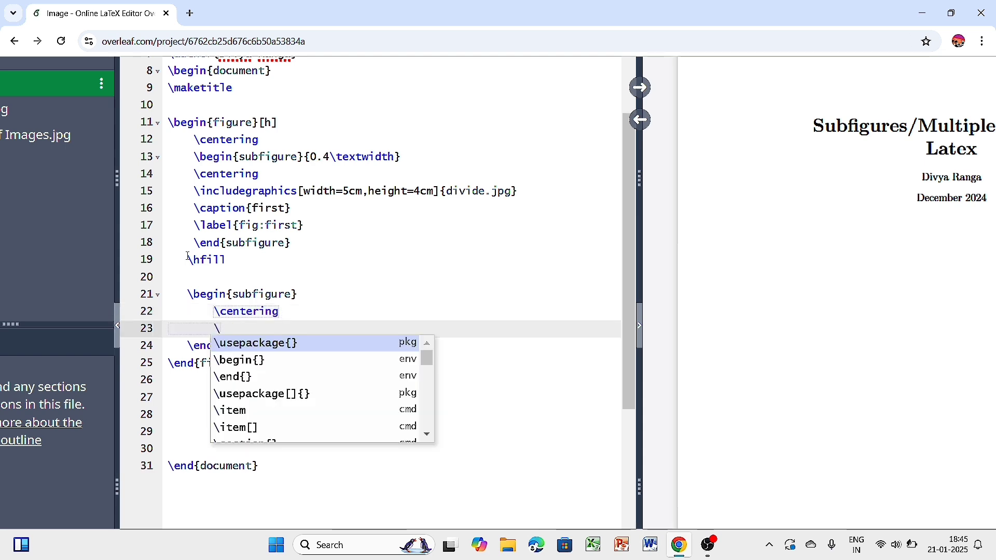
{"action": "type", "text": "inc"}
{"action": "key", "text": "Return"}
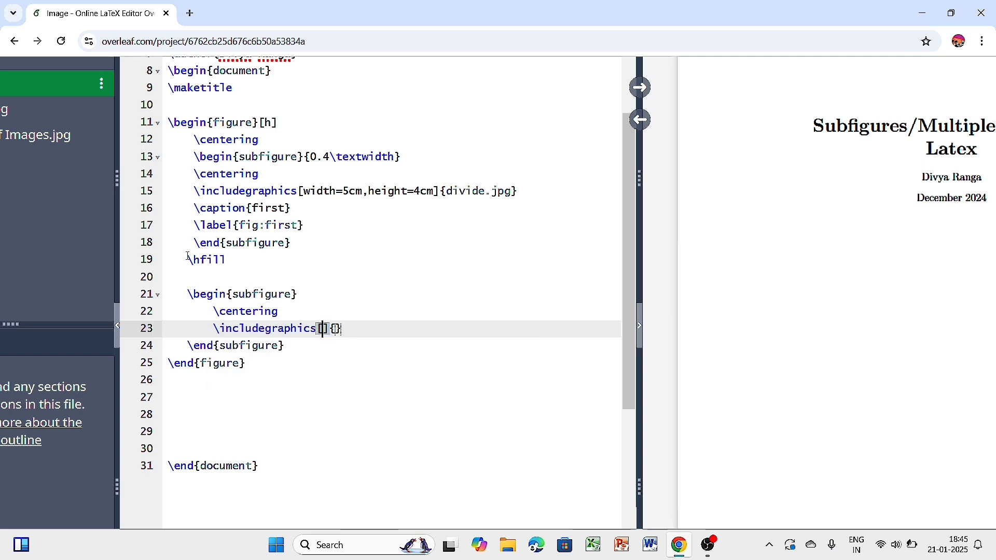
{"action": "type", "text": "width"}
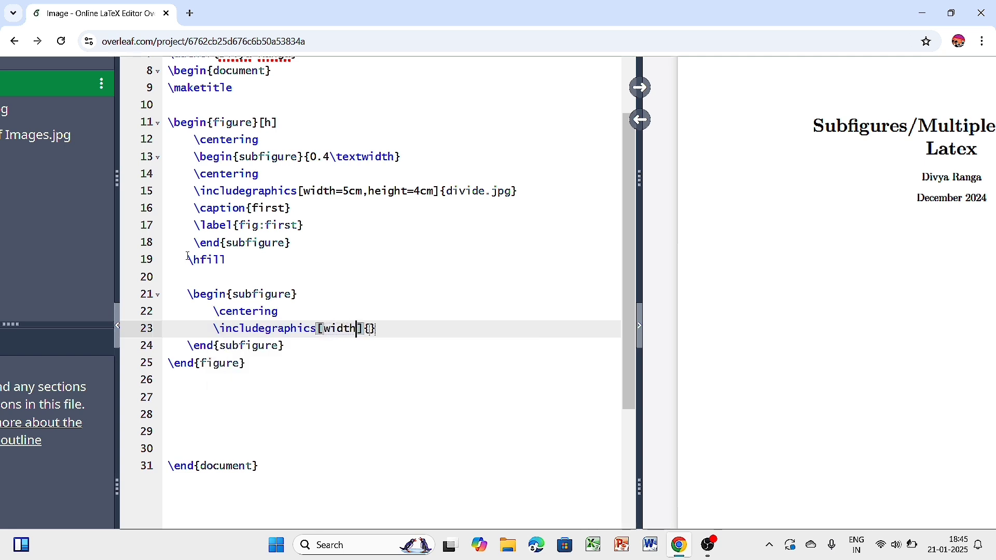
{"action": "type", "text": "=5cm"}
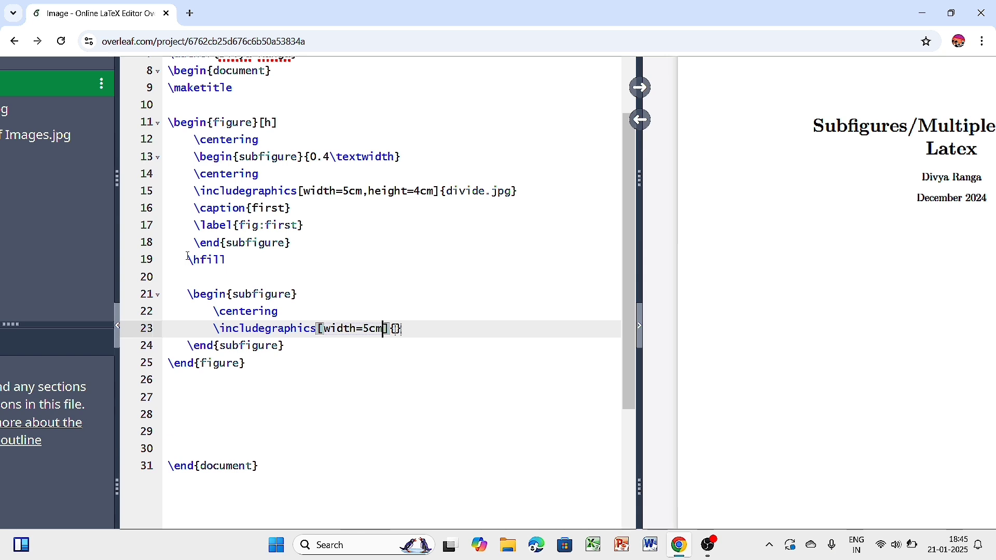
{"action": "type", "text": ",height"}
{"action": "type", "text": "=4"}
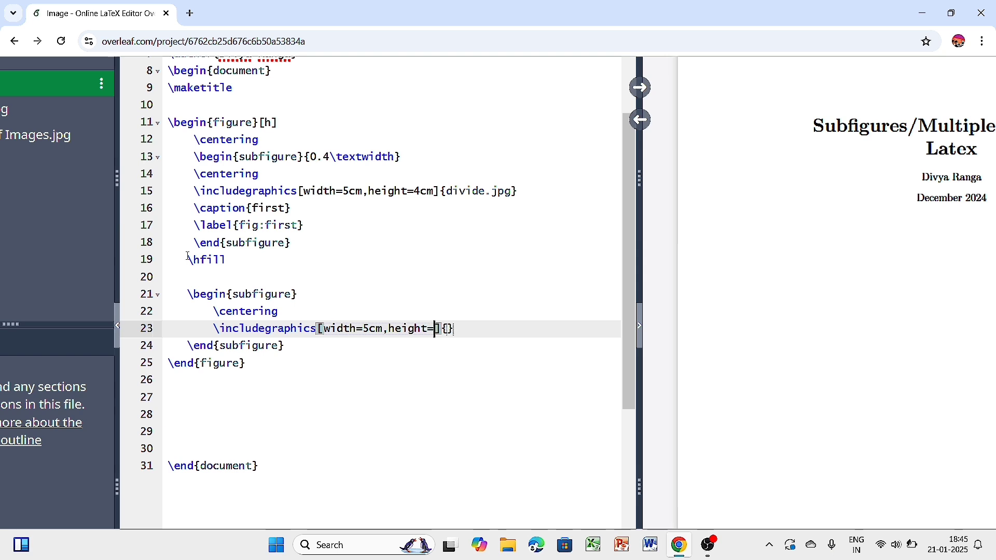
{"action": "type", "text": "cm"}
Choose multiply.jpg as the image file for the second subfigure's \includegraphics command
{"action": "key", "text": "Right"}
{"action": "key", "text": "Right"}
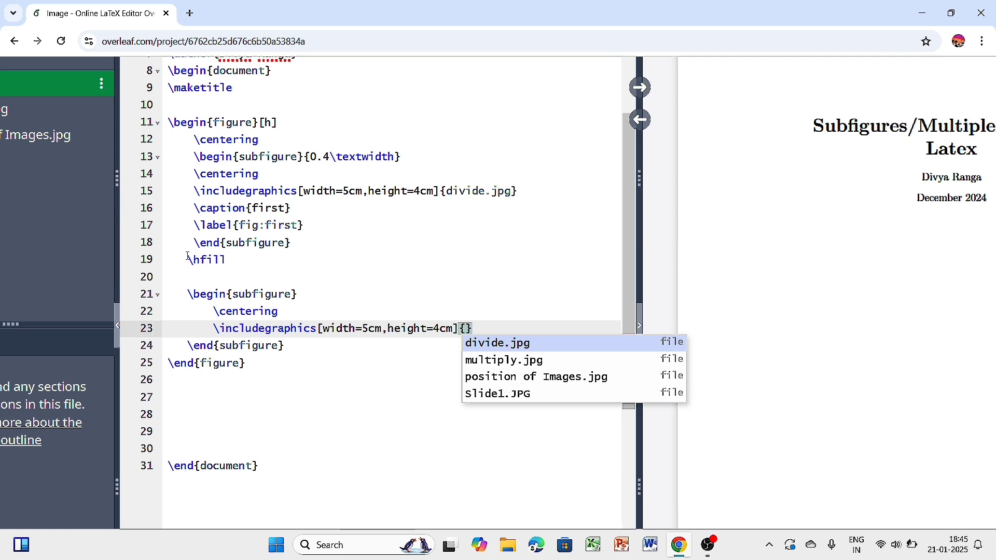
{"action": "key", "text": "Down"}
{"action": "key", "text": "Return"}
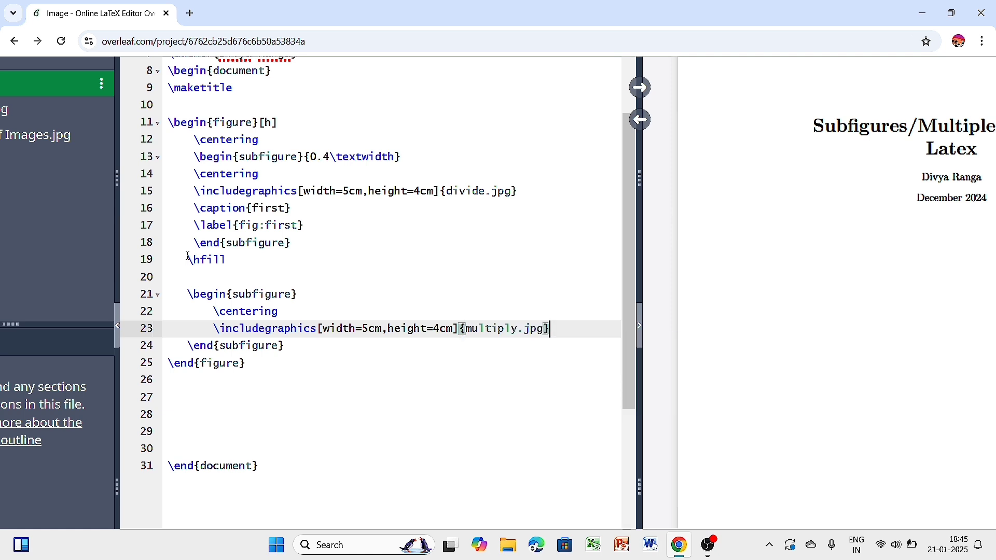
Add a \caption command reading "second" below the multiply.jpg image line
{"action": "key", "text": "Return"}
{"action": "type", "text": "\\"}
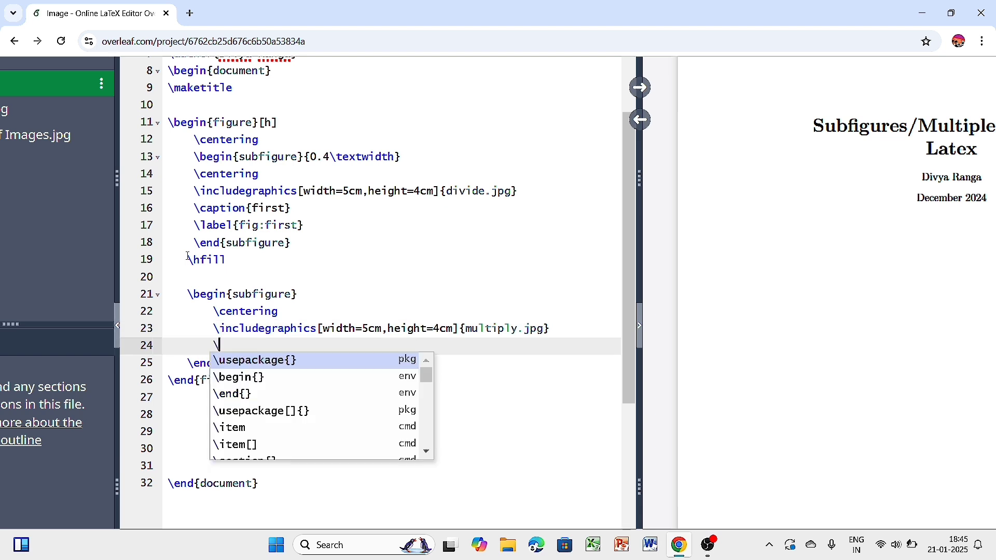
{"action": "type", "text": "ca"}
{"action": "key", "text": "Return"}
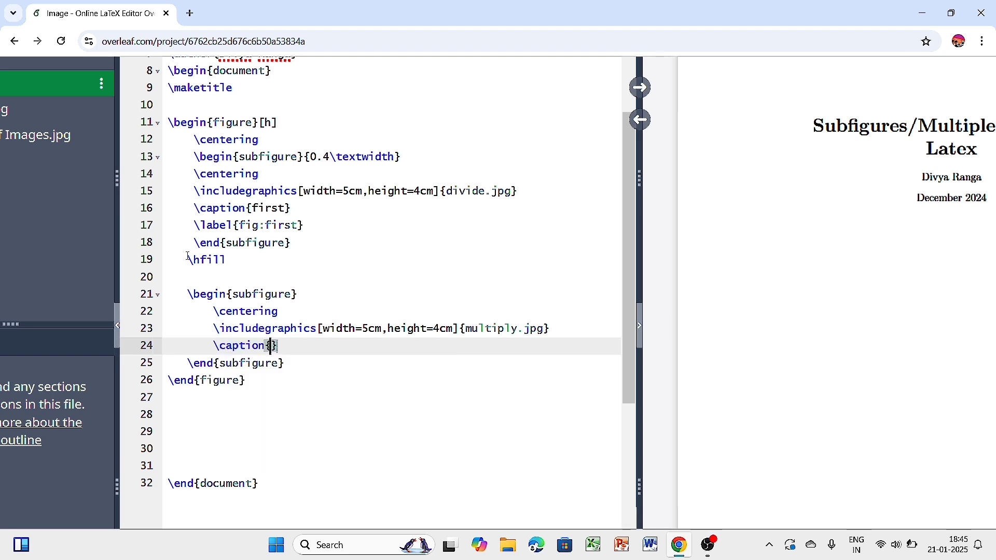
{"action": "type", "text": "second"}
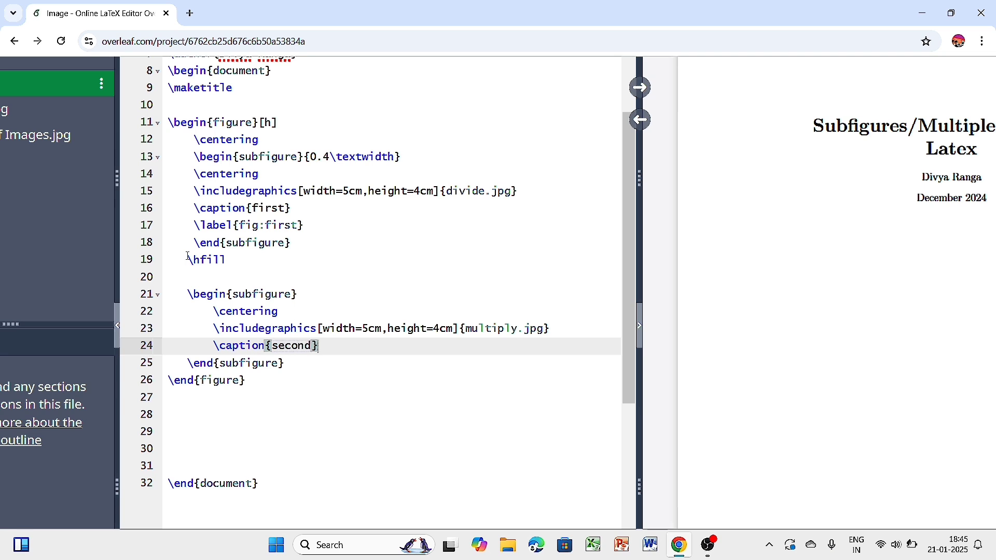
Add a \label command with fig:second below the second subfigure's caption
{"action": "key", "text": "End"}
{"action": "key", "text": "Return"}
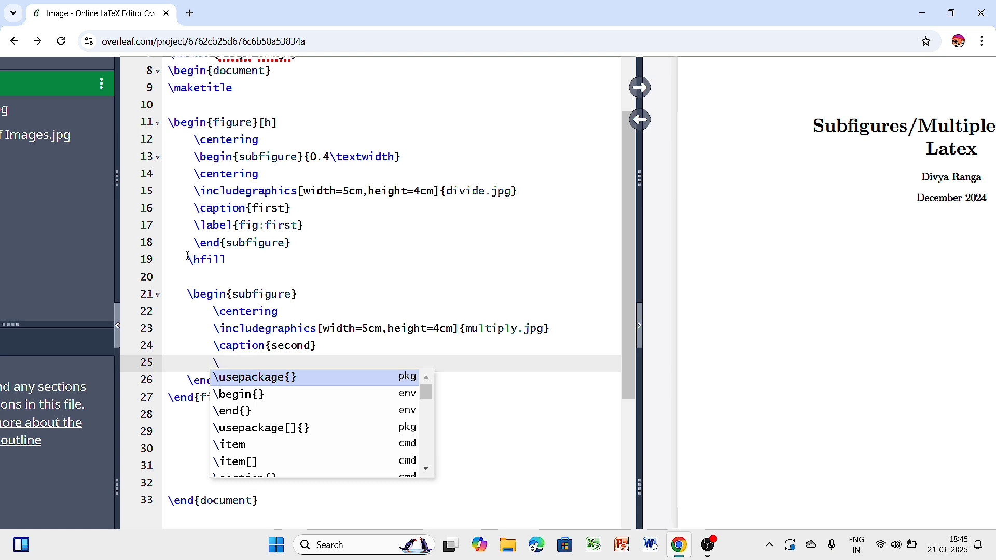
{"action": "type", "text": "lab"}
{"action": "key", "text": "Return"}
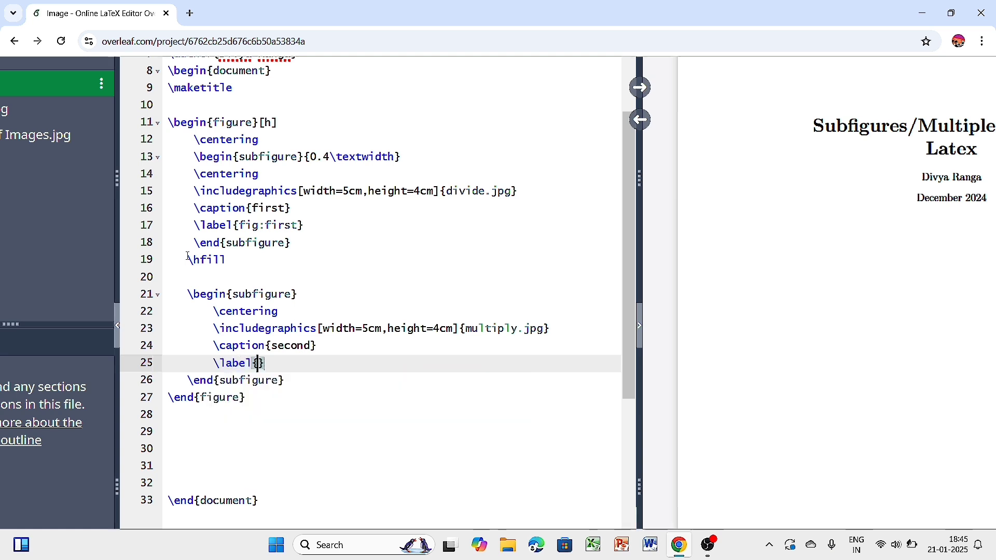
{"action": "type", "text": "fig"}
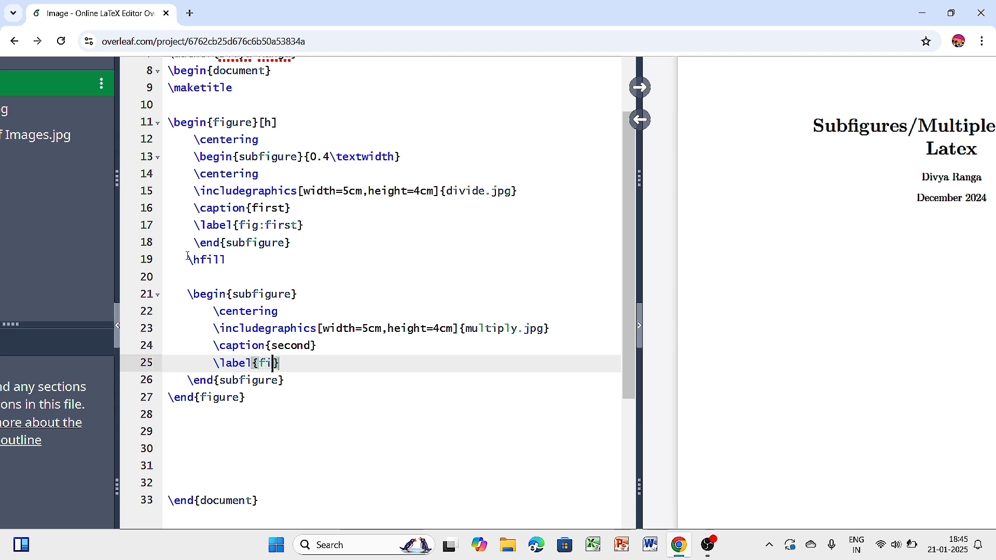
{"action": "type", "text": ":second"}
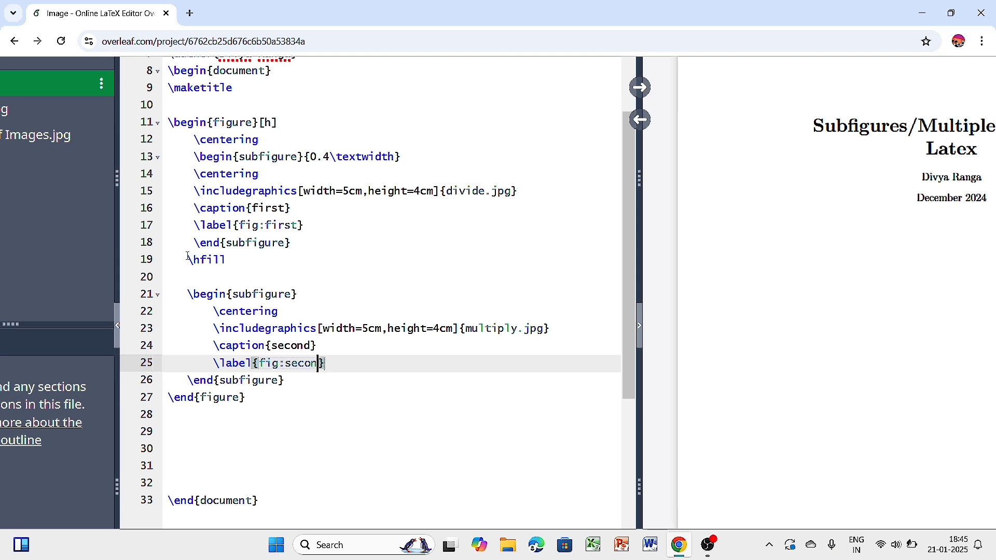
Add the width argument {0.4\textwidth} to the second subfigure's \begin line and recompile the document
{"action": "left_click", "coordinate": [307, 299]}
{"action": "type", "text": "{"}
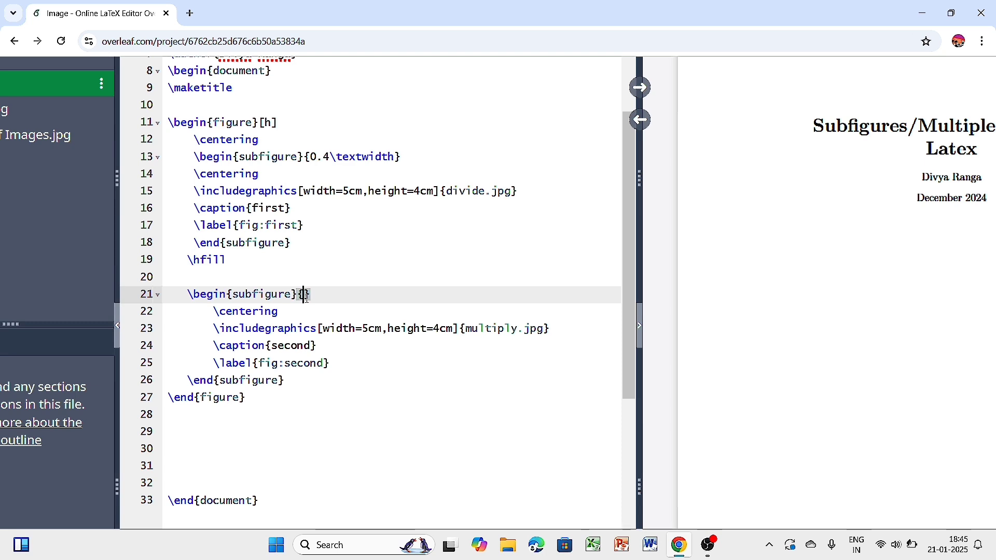
{"action": "type", "text": "0.4"}
{"action": "type", "text": "\te"}
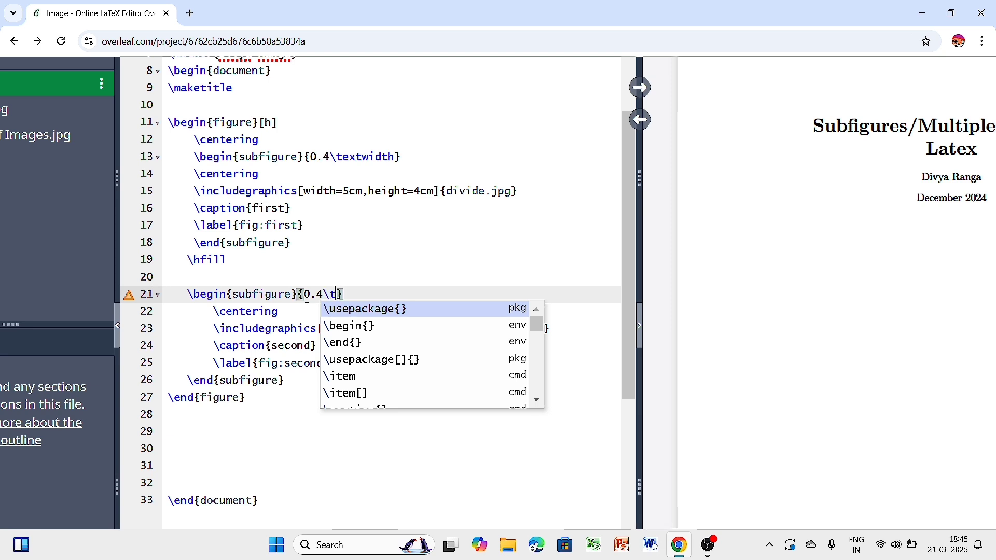
{"action": "type", "text": "xtw"}
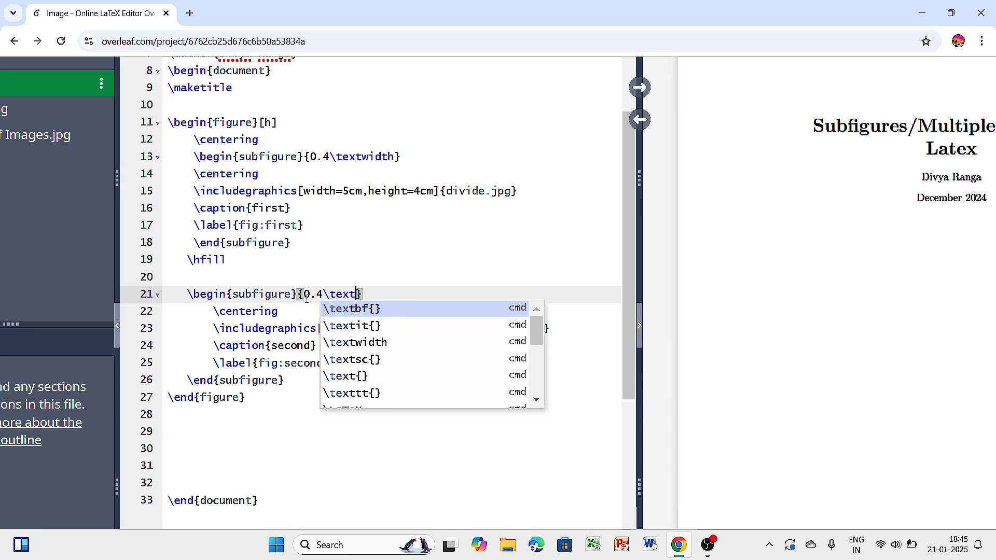
{"action": "key", "text": "Return"}
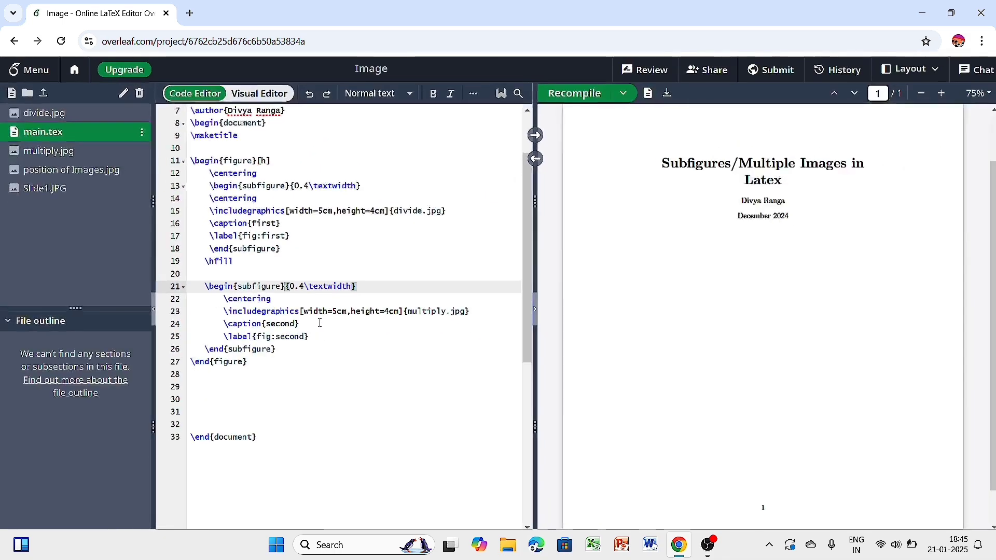
{"action": "left_click", "coordinate": [567, 93]}
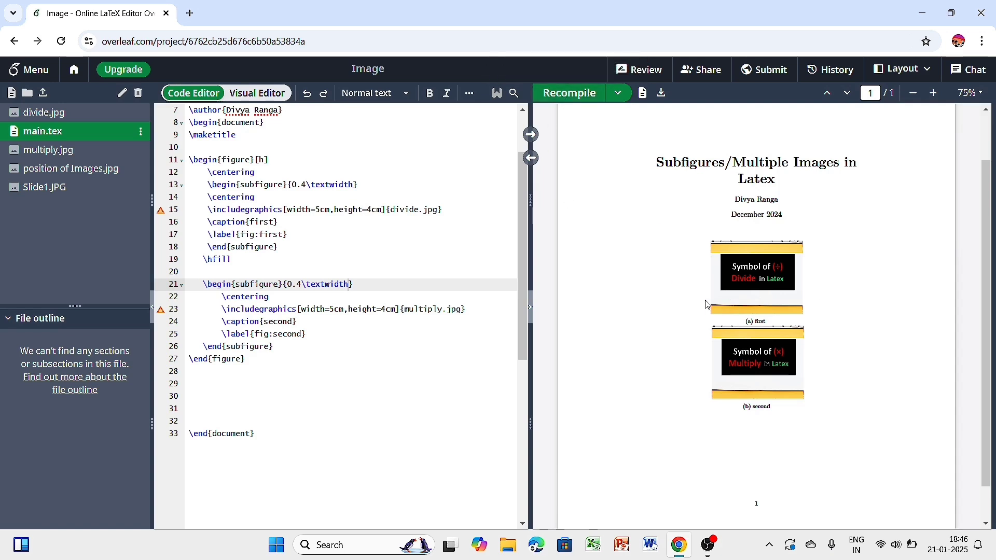
Examine the arrangement, size and captions of the two subfigures in the PDF preview
{"action": "scroll", "coordinate": [684, 335], "scroll_direction": "up", "scroll_amount": 4}
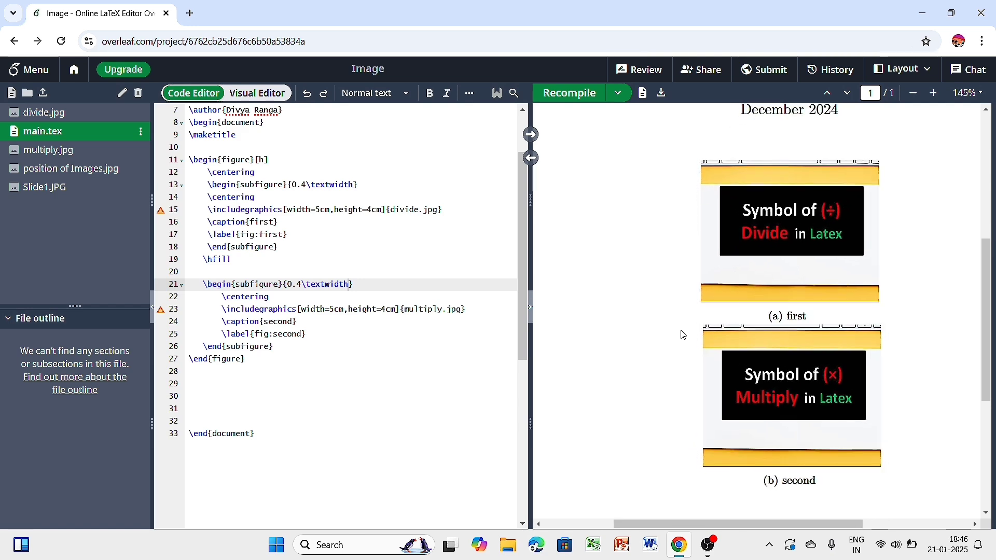
{"action": "scroll", "coordinate": [684, 335], "scroll_direction": "down", "scroll_amount": 2}
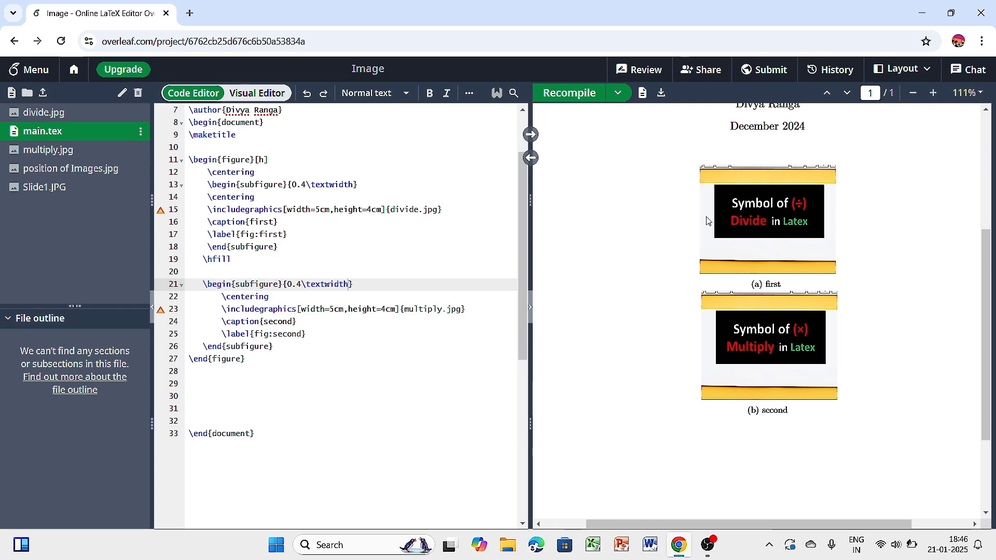
{"action": "scroll", "coordinate": [709, 222], "scroll_direction": "down", "scroll_amount": 3}
{"action": "scroll", "coordinate": [709, 221], "scroll_direction": "up", "scroll_amount": 2}
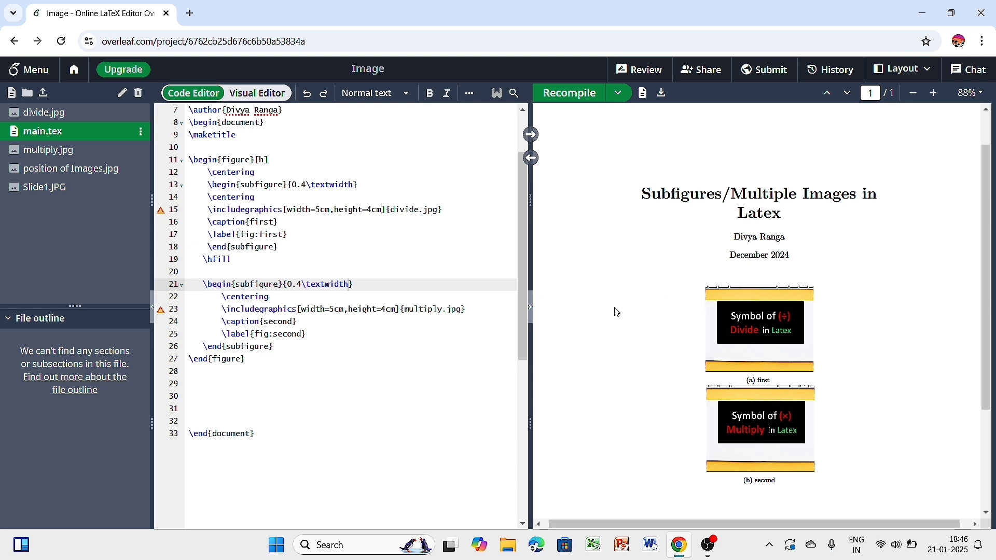
{"action": "scroll", "coordinate": [673, 330], "scroll_direction": "down", "scroll_amount": 1}
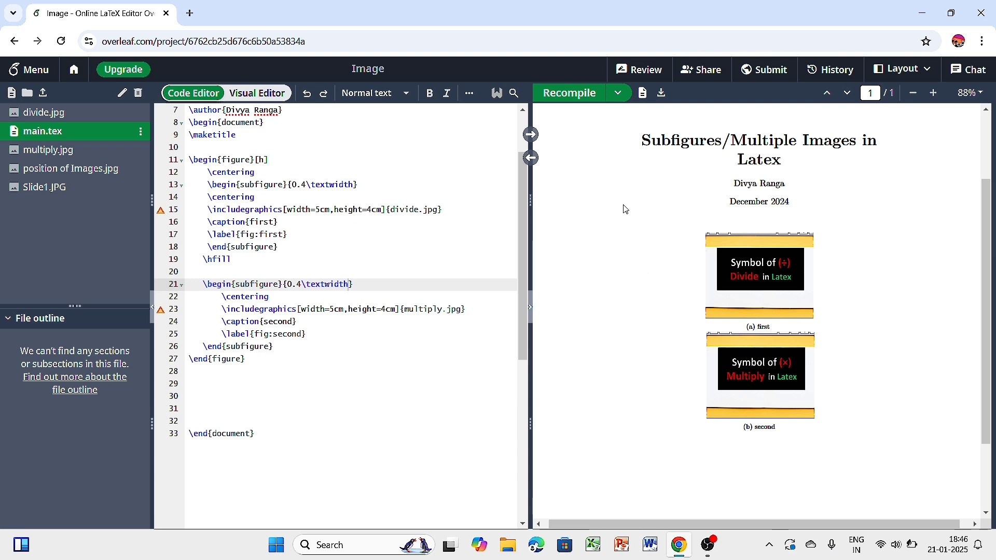
{"action": "scroll", "coordinate": [812, 213], "scroll_direction": "down", "scroll_amount": 2}
{"action": "scroll", "coordinate": [812, 213], "scroll_direction": "down", "scroll_amount": 1}
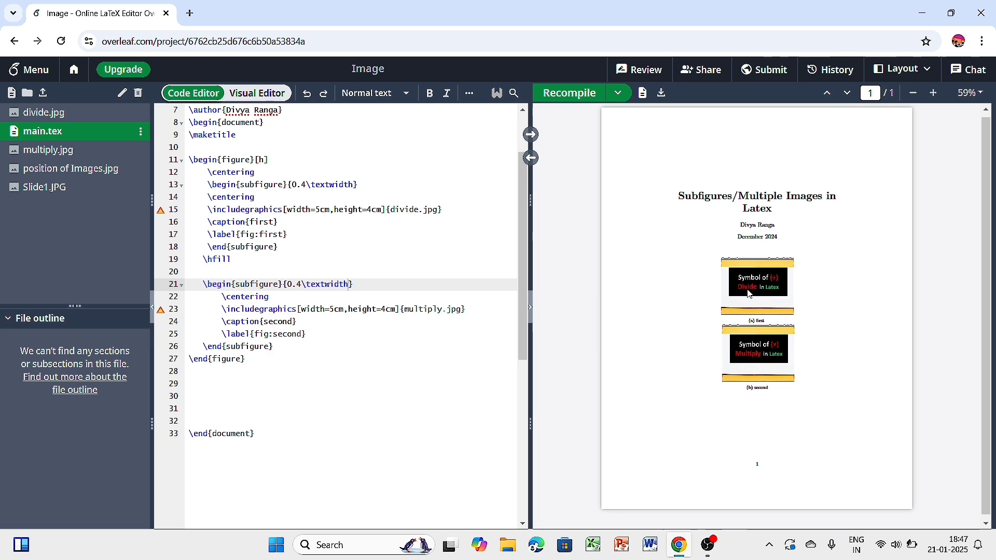
{"action": "scroll", "coordinate": [758, 298], "scroll_direction": "up", "scroll_amount": 5, "text": "ctrl"}
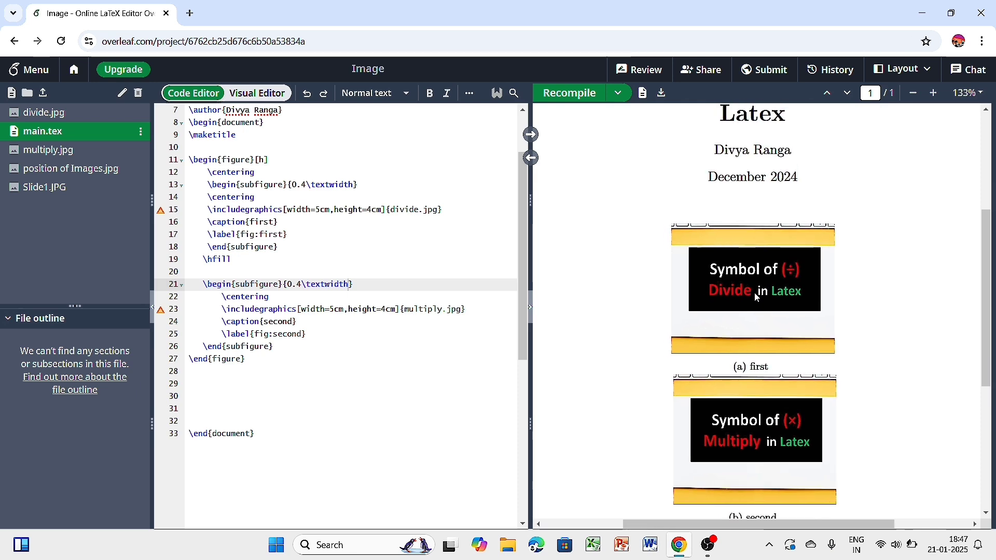
{"action": "scroll", "coordinate": [743, 297], "scroll_direction": "down", "scroll_amount": 1, "text": "ctrl"}
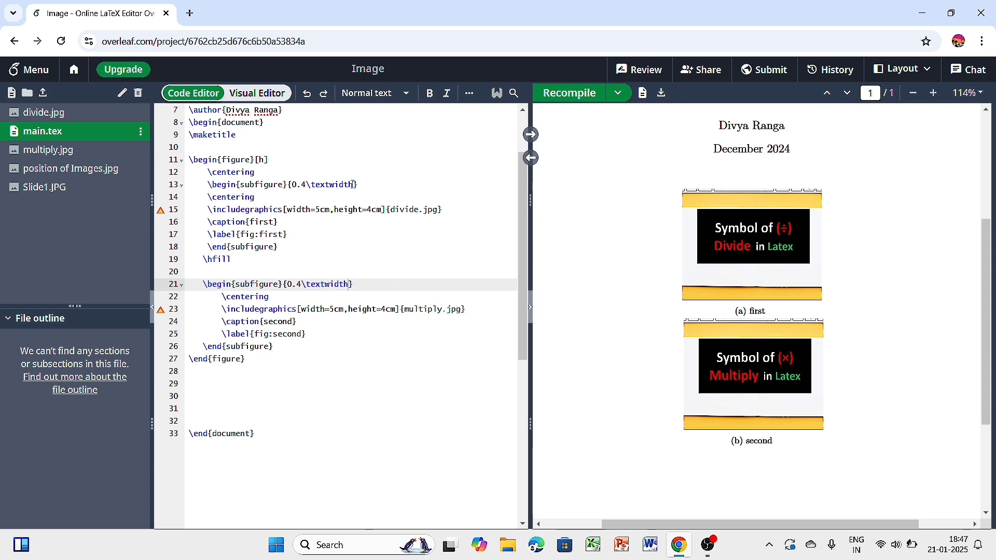
Add a \caption command reading "overall" for the whole figure after the second subfigure's \end line, with a blank line between
{"action": "left_click", "coordinate": [298, 347]}
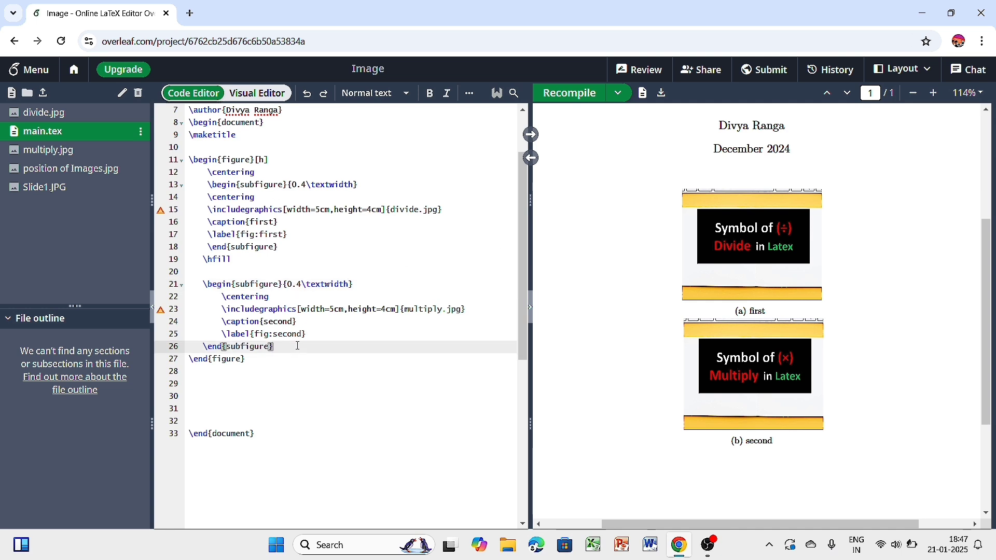
{"action": "key", "text": "Return"}
{"action": "key", "text": "Return"}
{"action": "type", "text": "\\"}
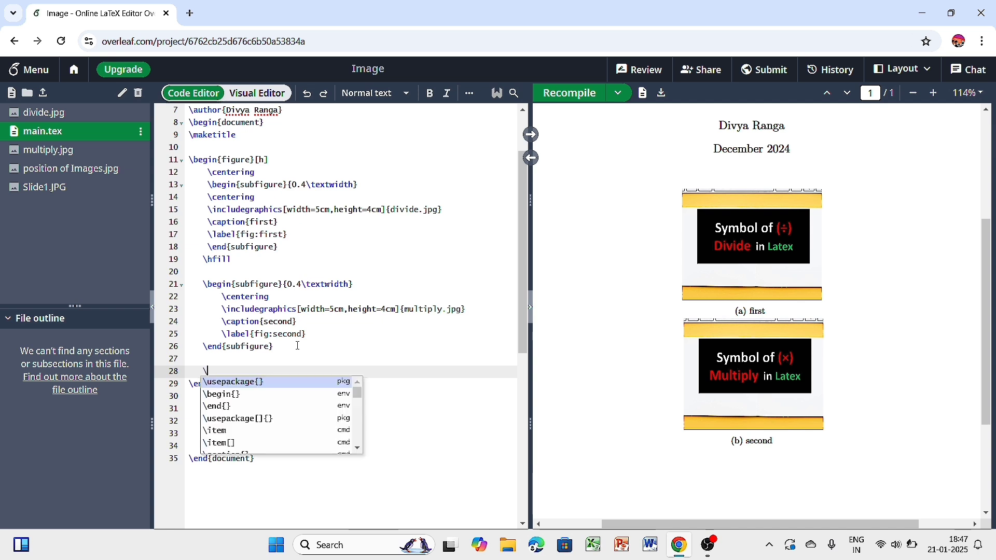
{"action": "type", "text": "cap"}
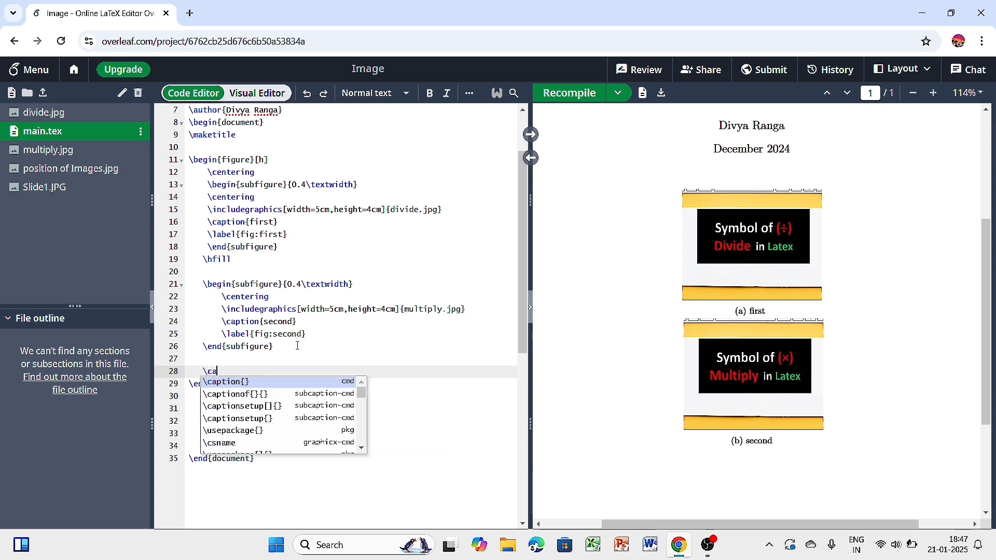
{"action": "key", "text": "Return"}
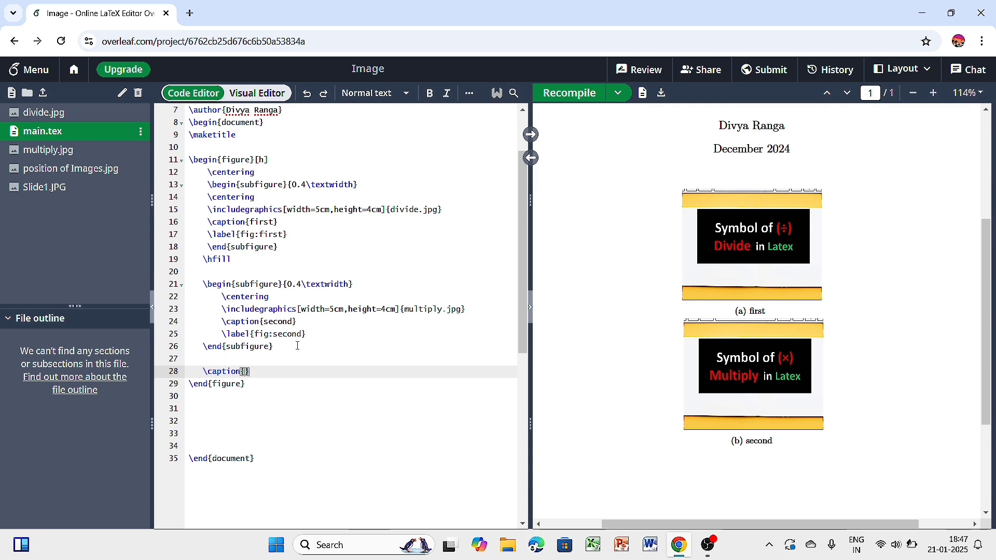
{"action": "type", "text": "overall"}
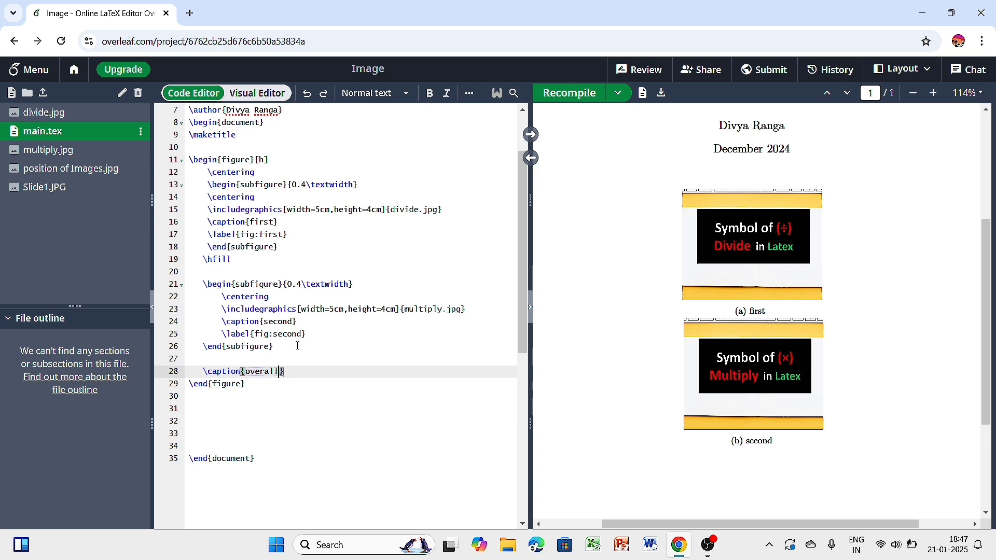
Add a \label command with fig:1 below the overall figure caption
{"action": "key", "text": "Right"}
{"action": "key", "text": "Return"}
{"action": "type", "text": "\\"}
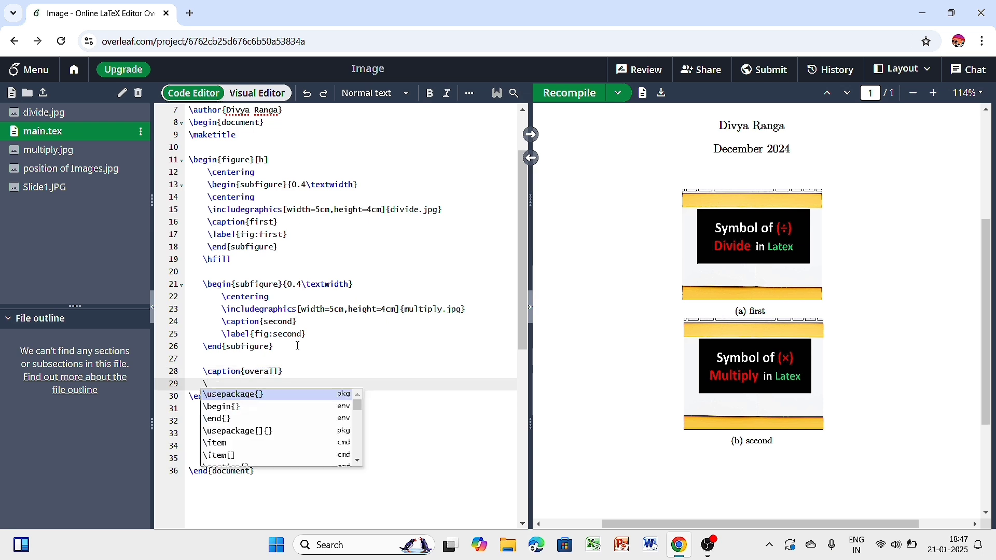
{"action": "type", "text": "labe"}
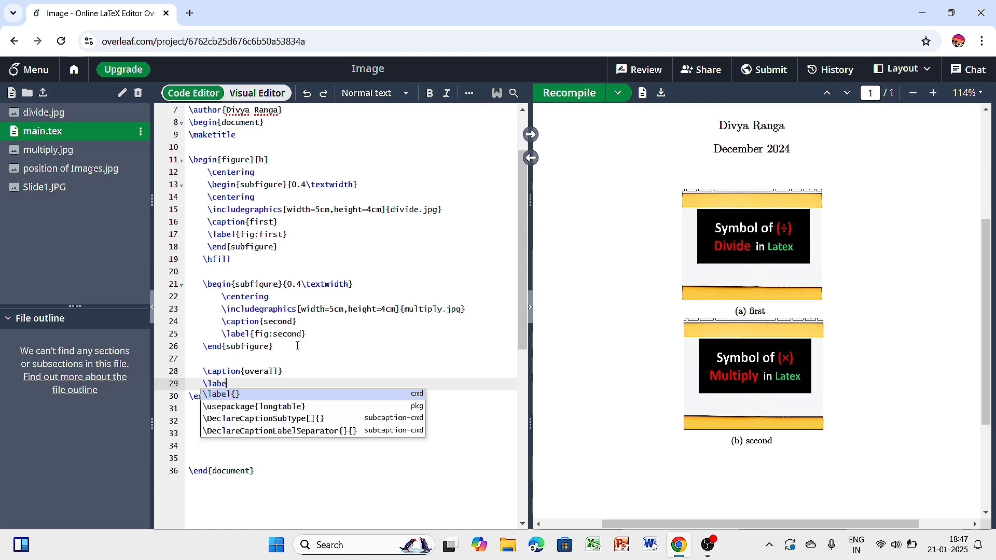
{"action": "key", "text": "Return"}
{"action": "type", "text": "fi"}
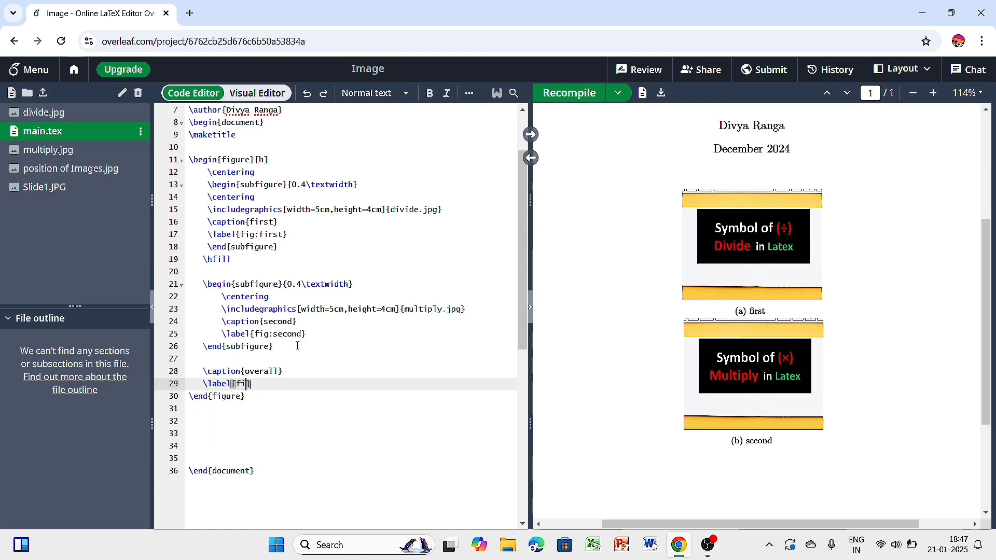
{"action": "type", "text": "g:1"}
Recompile the document and check the overall figure caption in the PDF preview
{"action": "left_click", "coordinate": [569, 94]}
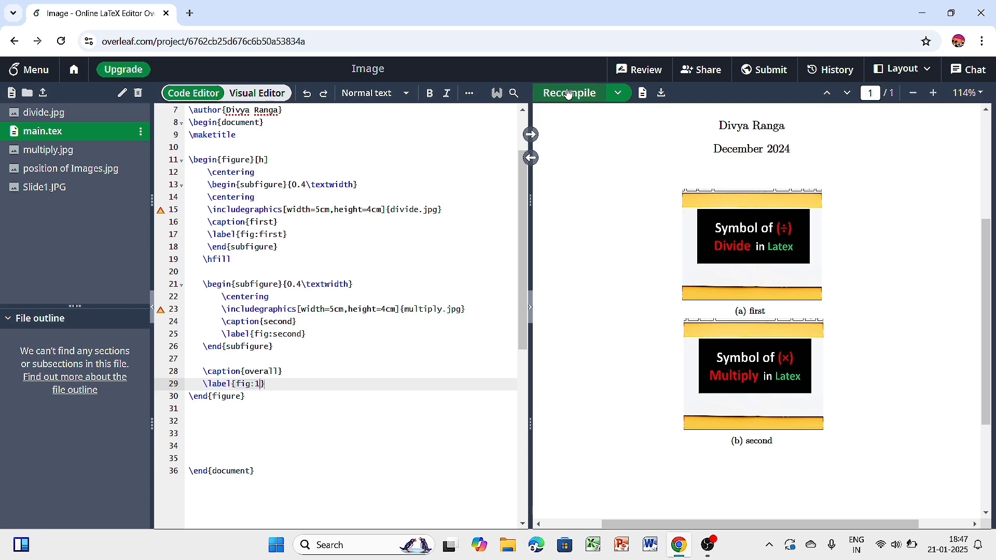
{"action": "scroll", "coordinate": [600, 228], "scroll_direction": "down", "scroll_amount": 1}
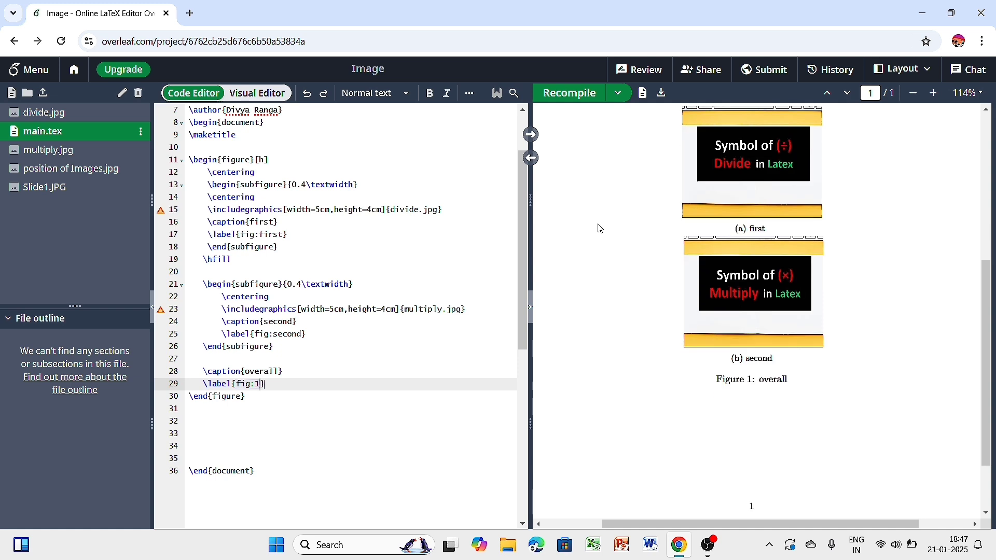
{"action": "scroll", "coordinate": [600, 228], "scroll_direction": "up", "scroll_amount": 1}
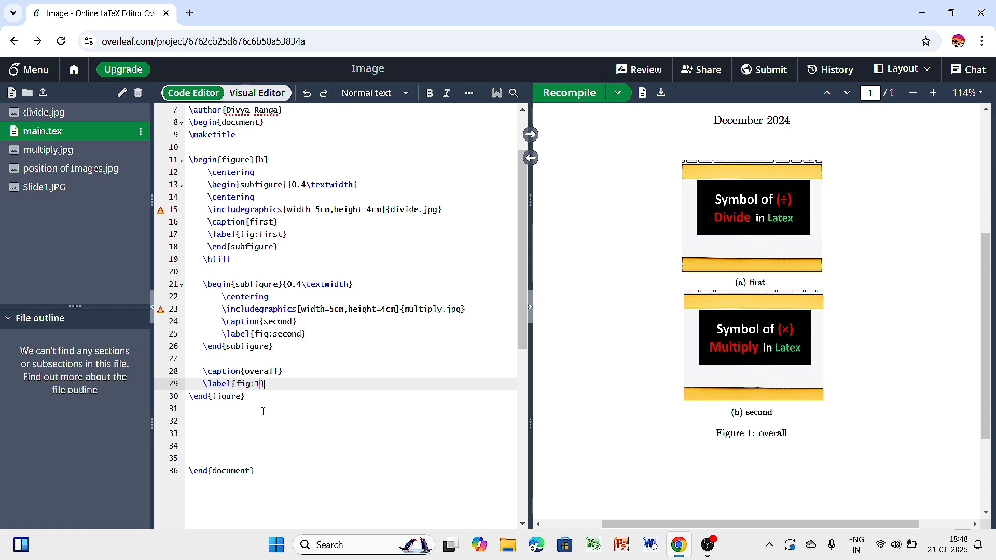
Duplicate the second subfigure block below itself, before the overall caption
{"action": "left_click_drag", "start_coordinate": [201, 277], "coordinate": [274, 362]}
{"action": "key", "text": "ctrl+c"}
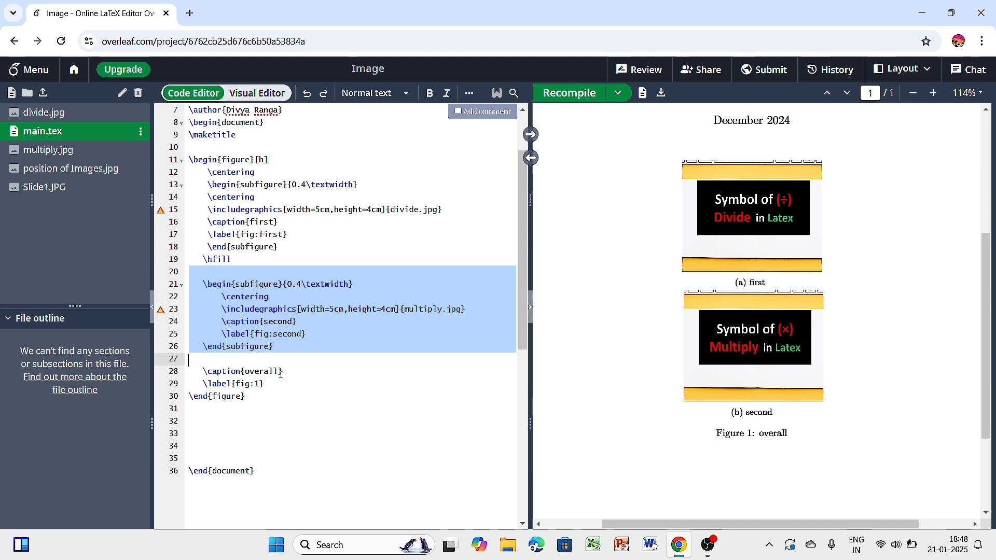
{"action": "left_click", "coordinate": [256, 363]}
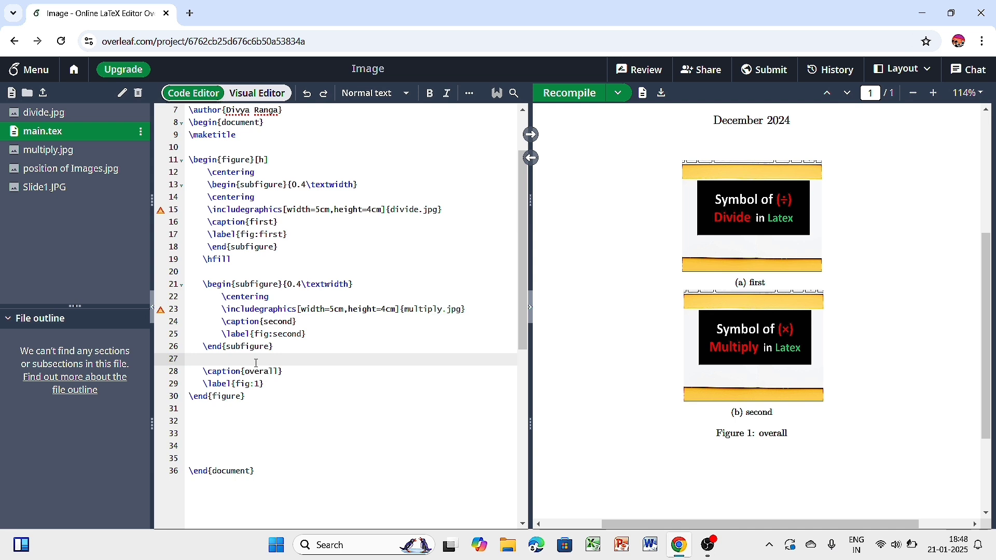
{"action": "key", "text": "Return"}
{"action": "key", "text": "ctrl+v"}
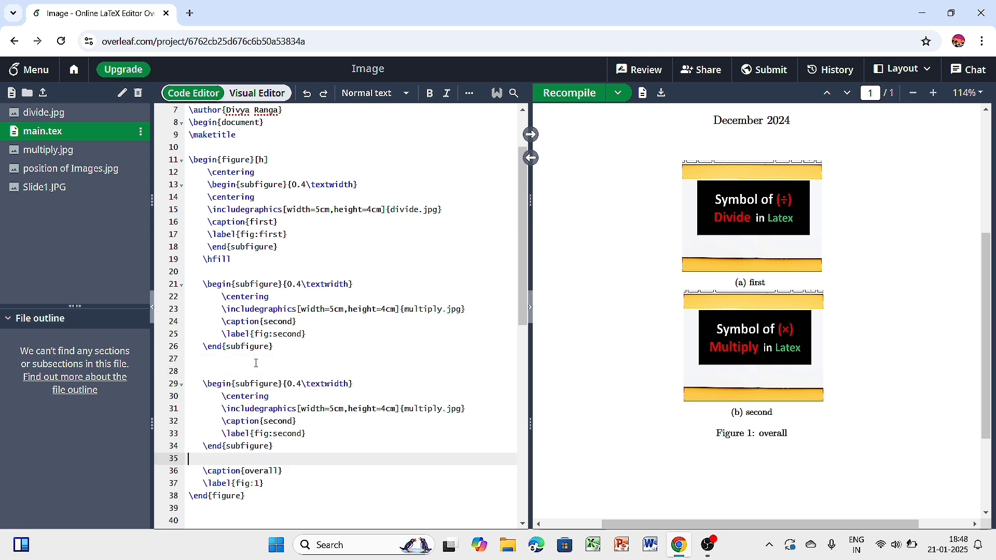
Insert an \hfill command between the second subfigure and its copy
{"action": "left_click", "coordinate": [227, 360]}
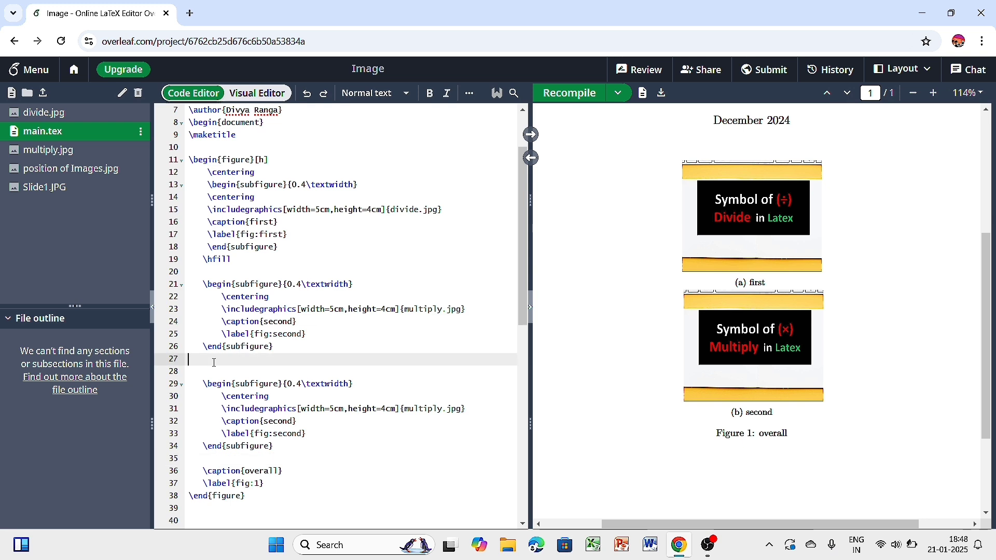
{"action": "type", "text": "\\hf"}
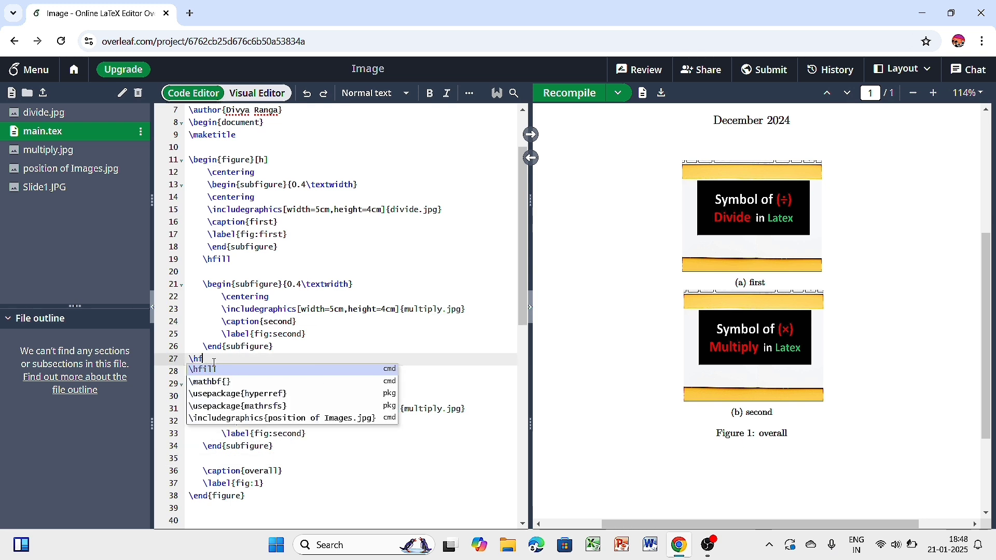
{"action": "key", "text": "Return"}
Change the copied subfigure's label to fig:third
{"action": "scroll", "coordinate": [214, 363], "scroll_direction": "down", "scroll_amount": 2}
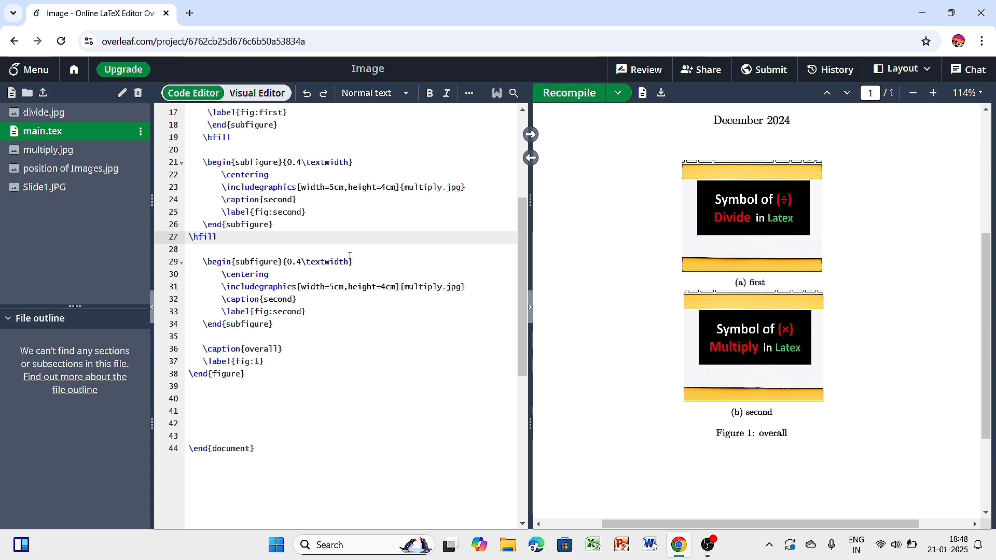
{"action": "left_click", "coordinate": [302, 315]}
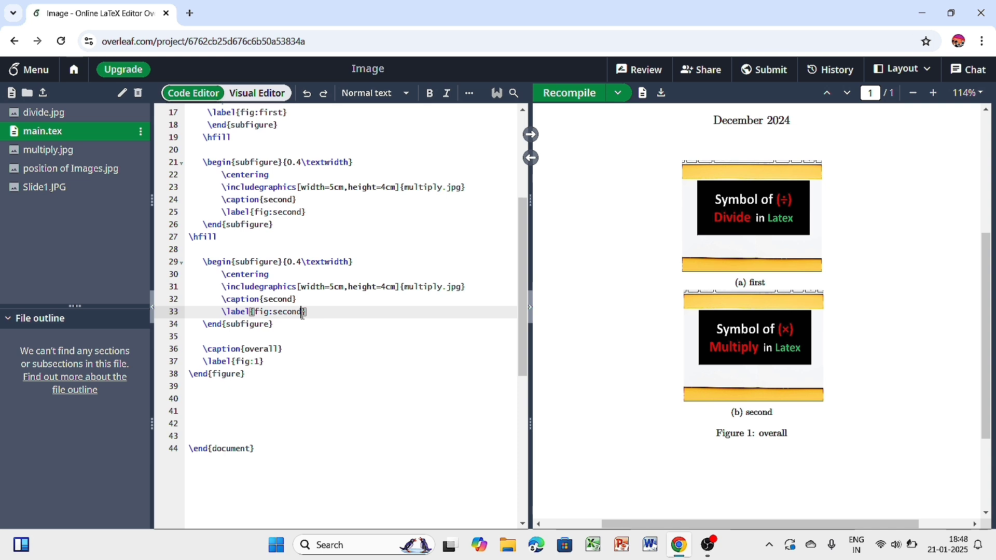
{"action": "key", "text": "BackSpace"}
{"action": "key", "text": "BackSpace"}
{"action": "key", "text": "BackSpace"}
{"action": "key", "text": "BackSpace"}
{"action": "key", "text": "BackSpace"}
{"action": "key", "text": "BackSpace"}
{"action": "type", "text": "third"}
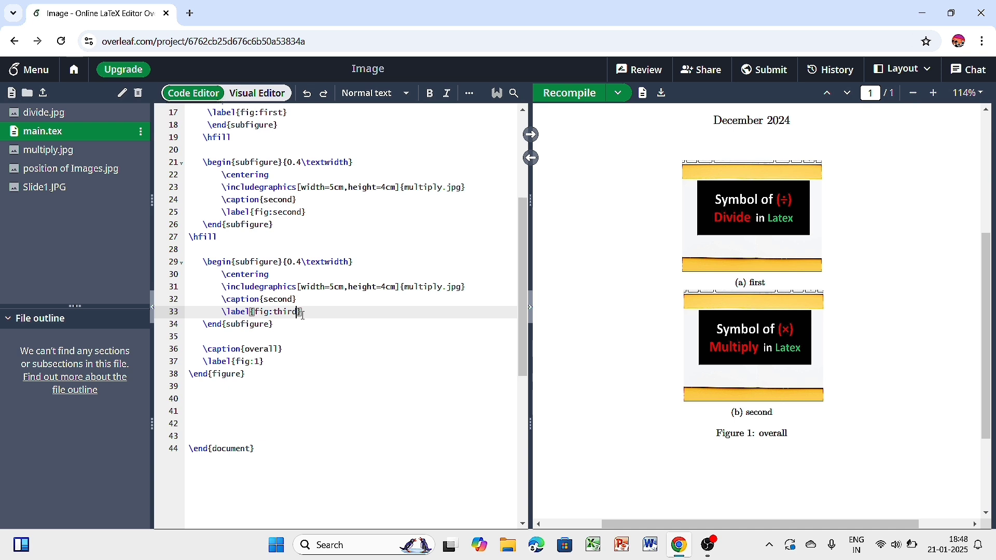
Change the copied subfigure's caption to "third"
{"action": "left_click", "coordinate": [293, 300]}
{"action": "key", "text": "BackSpace"}
{"action": "key", "text": "BackSpace"}
{"action": "key", "text": "BackSpace"}
{"action": "key", "text": "BackSpace"}
{"action": "key", "text": "BackSpace"}
{"action": "key", "text": "BackSpace"}
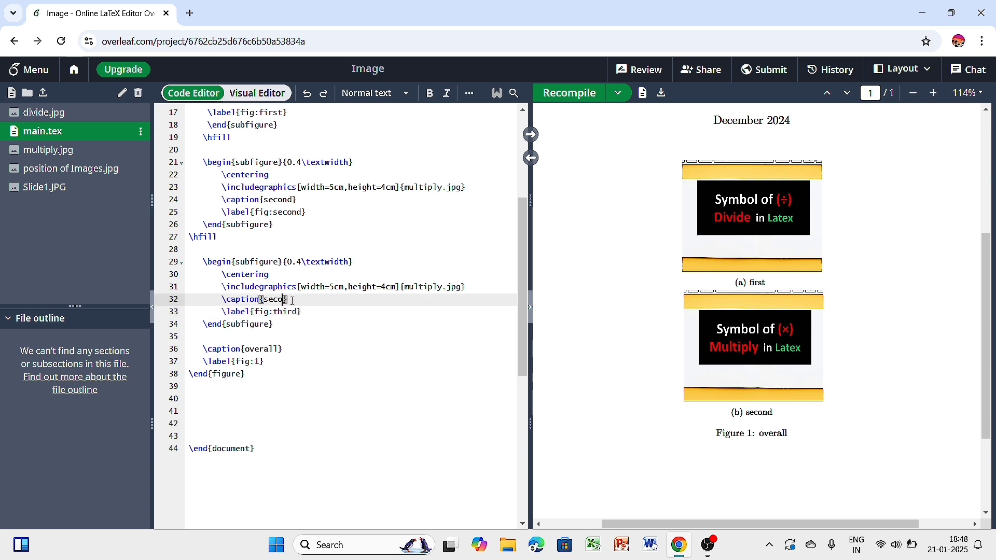
{"action": "type", "text": "third"}
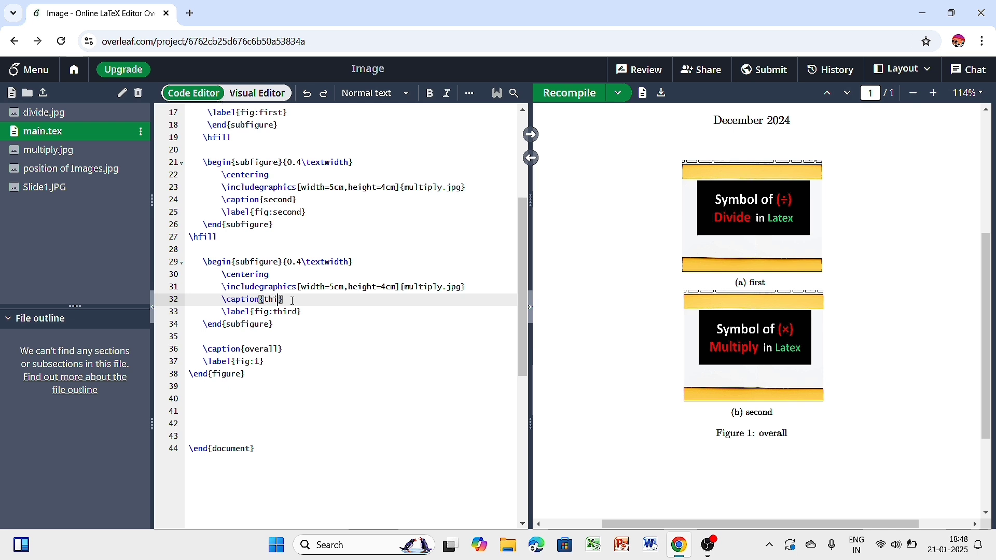
Recompile the document and check the layout of the three subfigures in the PDF preview
{"action": "left_click", "coordinate": [565, 93]}
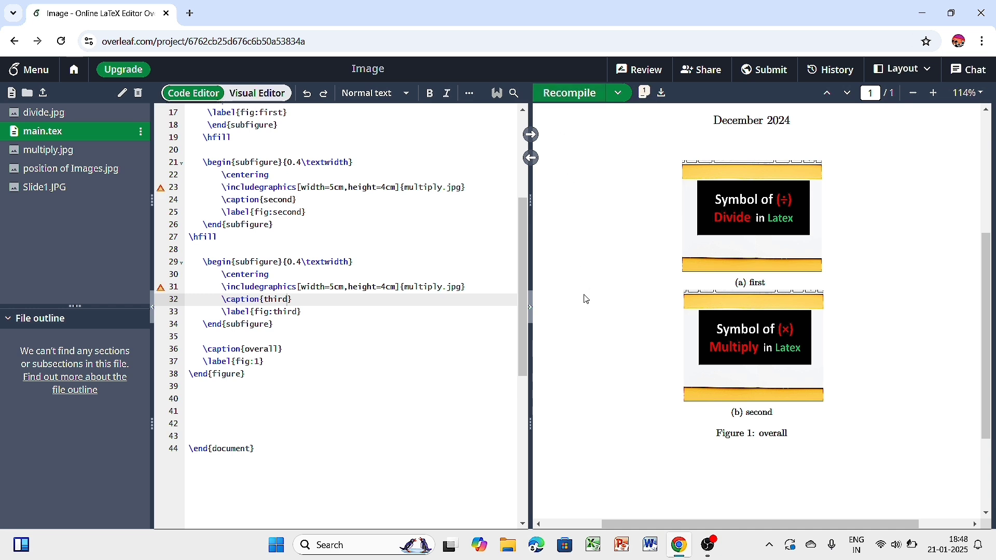
{"action": "scroll", "coordinate": [586, 299], "scroll_direction": "down", "scroll_amount": 2}
{"action": "scroll", "coordinate": [587, 300], "scroll_direction": "up", "scroll_amount": 5}
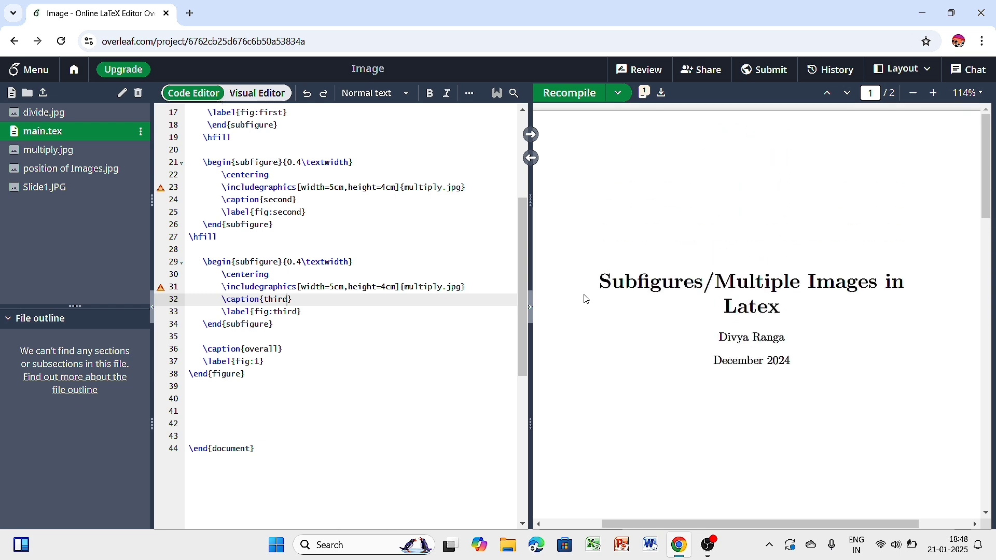
Examine the three subfigures, their captions and the overall caption in the PDF preview, comparing them with the figure code
{"action": "scroll", "coordinate": [586, 300], "scroll_direction": "down", "scroll_amount": 5}
{"action": "scroll", "coordinate": [586, 300], "scroll_direction": "down", "scroll_amount": 5}
{"action": "scroll", "coordinate": [586, 300], "scroll_direction": "down", "scroll_amount": 3}
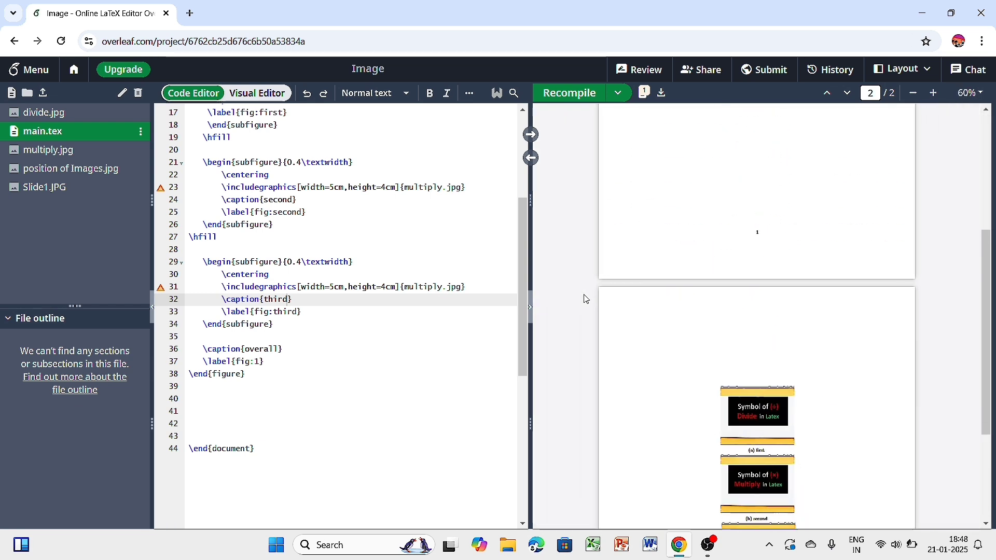
{"action": "scroll", "coordinate": [586, 300], "scroll_direction": "down", "scroll_amount": 3}
{"action": "scroll", "coordinate": [586, 300], "scroll_direction": "up", "scroll_amount": 8}
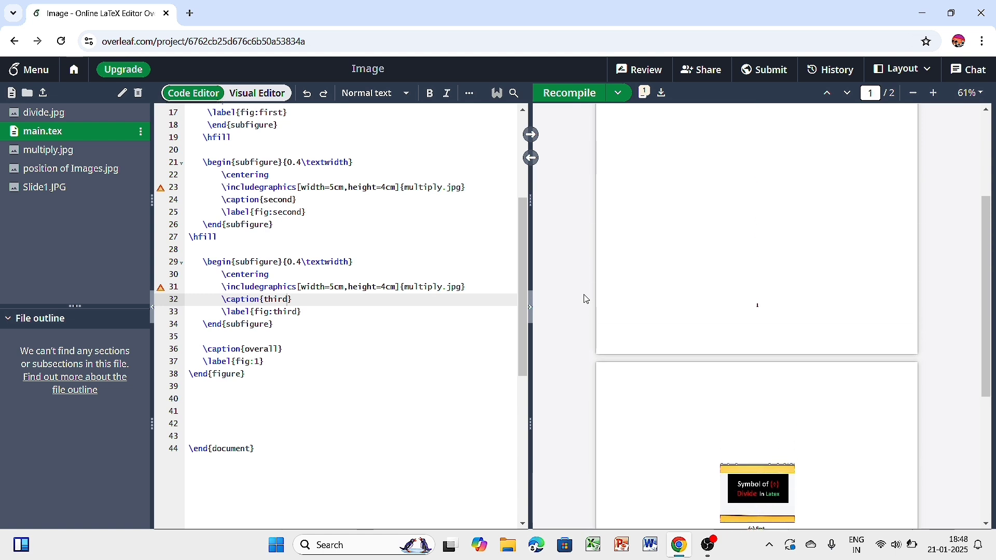
{"action": "scroll", "coordinate": [586, 299], "scroll_direction": "down", "scroll_amount": 4}
{"action": "scroll", "coordinate": [586, 299], "scroll_direction": "down", "scroll_amount": 4}
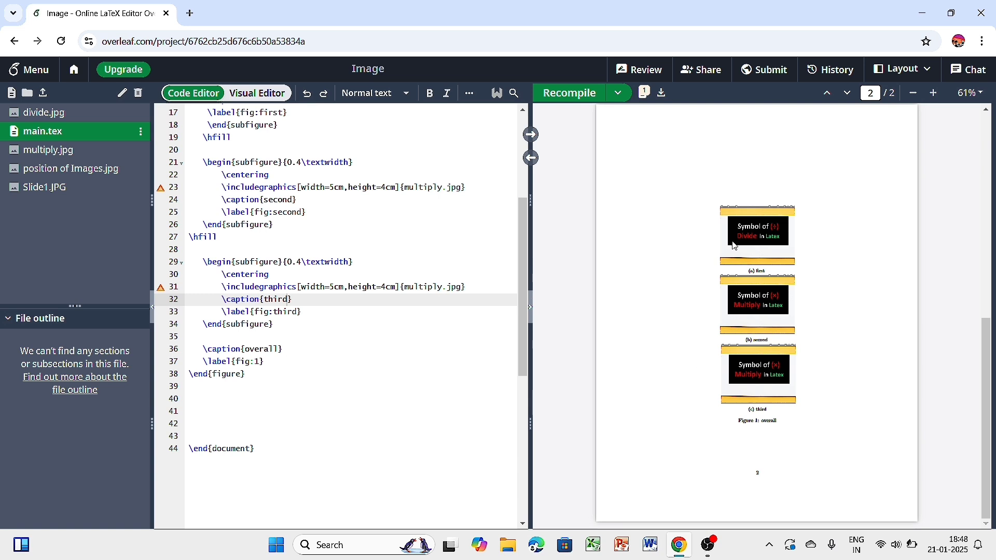
{"action": "scroll", "coordinate": [708, 244], "scroll_direction": "up", "scroll_amount": 3}
{"action": "scroll", "coordinate": [708, 243], "scroll_direction": "up", "scroll_amount": 3}
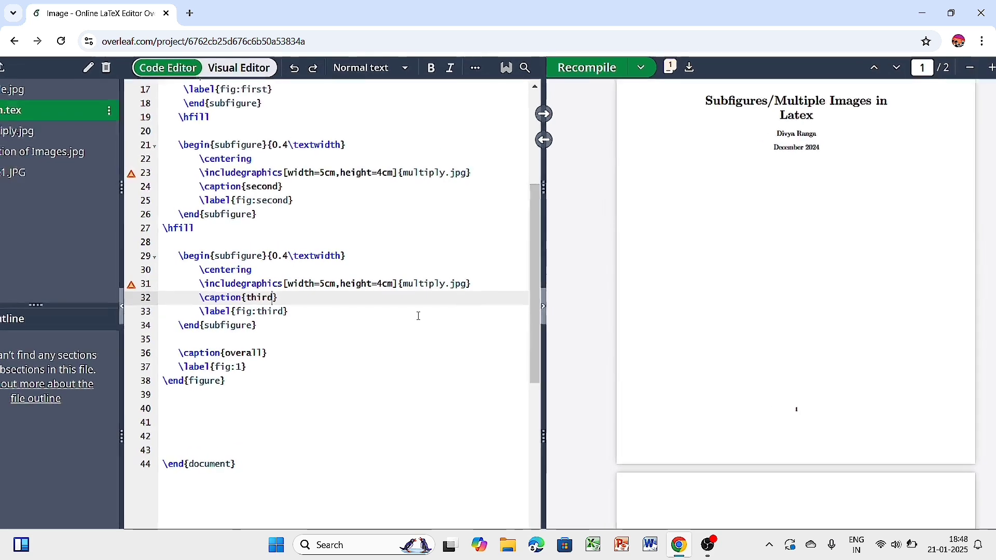
{"action": "scroll", "coordinate": [823, 332], "scroll_direction": "down", "scroll_amount": 3}
{"action": "scroll", "coordinate": [824, 331], "scroll_direction": "down", "scroll_amount": 5}
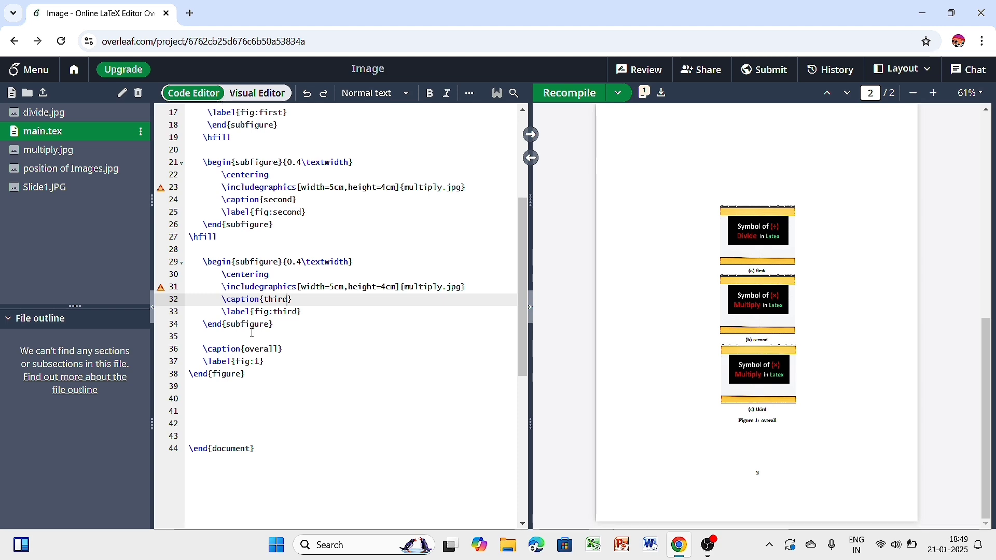
{"action": "scroll", "coordinate": [292, 292], "scroll_direction": "down", "scroll_amount": 1}
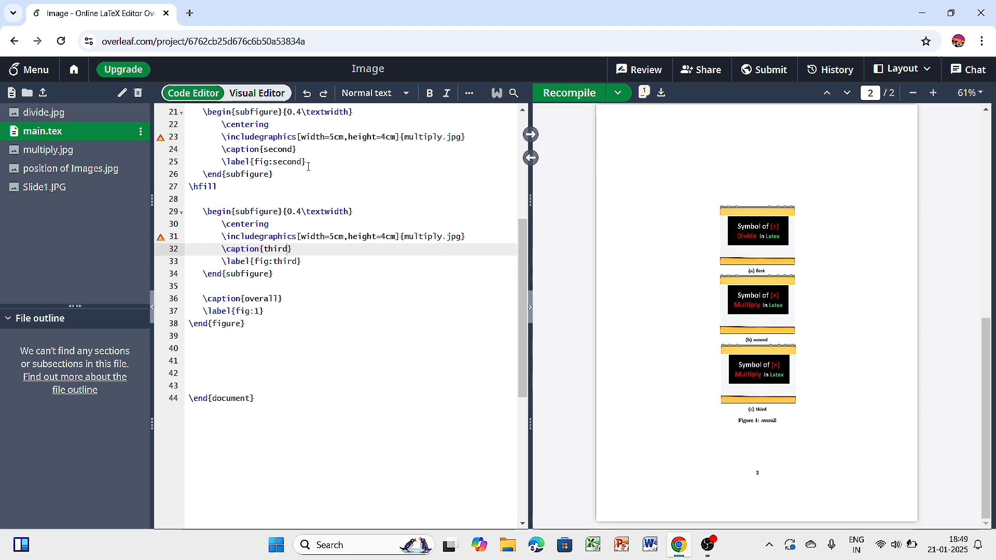
{"action": "scroll", "coordinate": [308, 166], "scroll_direction": "up", "scroll_amount": 3}
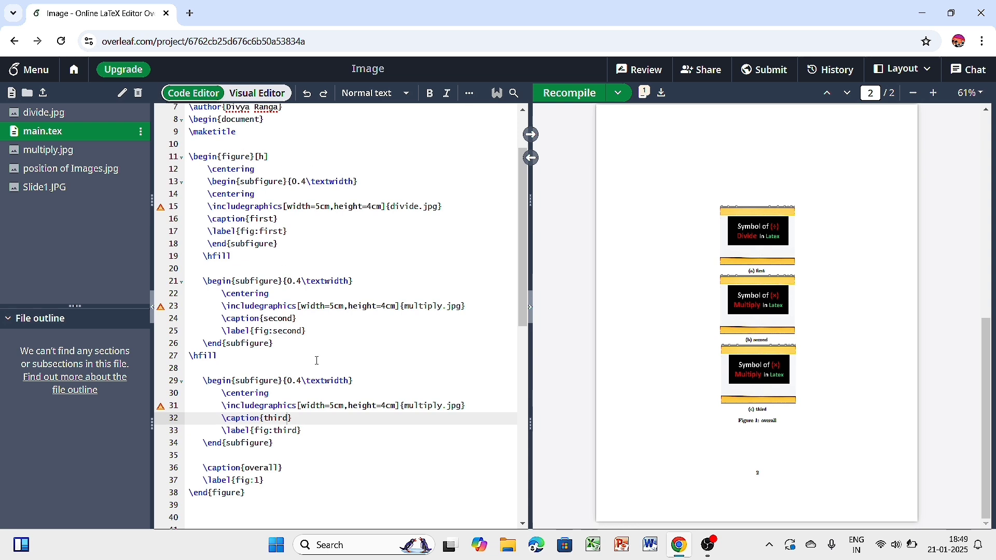
{"action": "scroll", "coordinate": [308, 372], "scroll_direction": "down", "scroll_amount": 3}
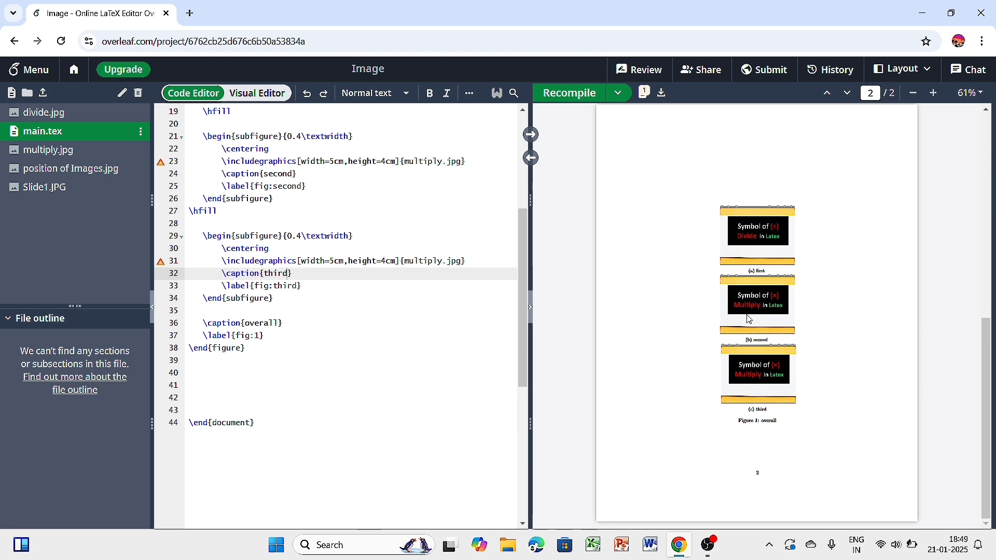
{"action": "scroll", "coordinate": [749, 318], "scroll_direction": "up", "scroll_amount": 3}
{"action": "scroll", "coordinate": [749, 319], "scroll_direction": "down", "scroll_amount": 2}
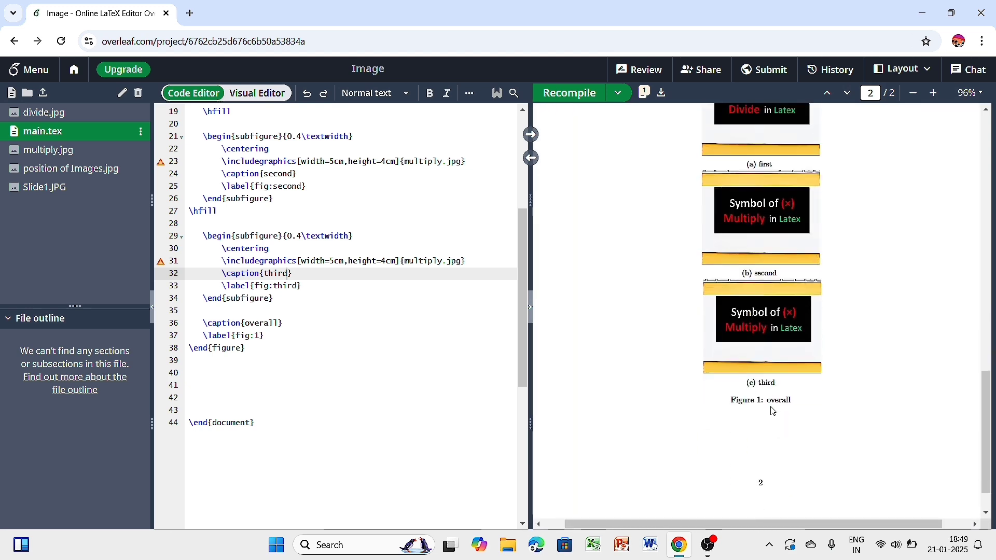
Add the line "see in figure number \ref{fig:first}" below the figure environment, picking fig:first from the suggested labels
{"action": "left_click", "coordinate": [236, 372]}
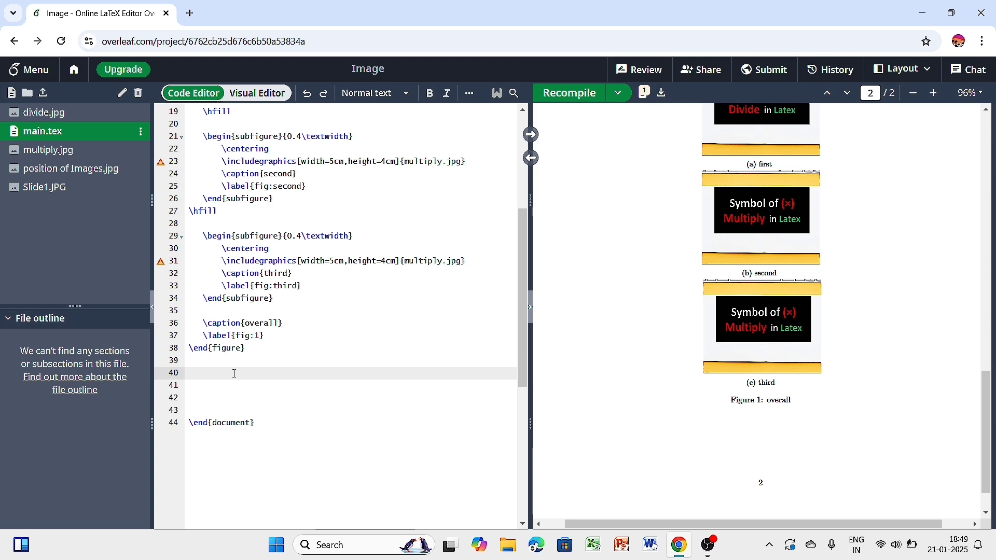
{"action": "type", "text": "see in figure number"}
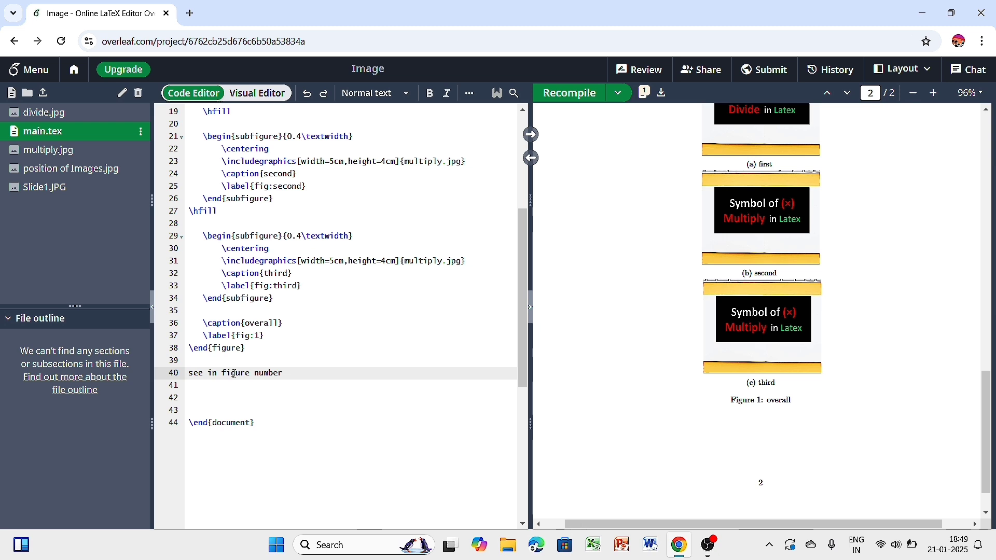
{"action": "type", "text": " \\"}
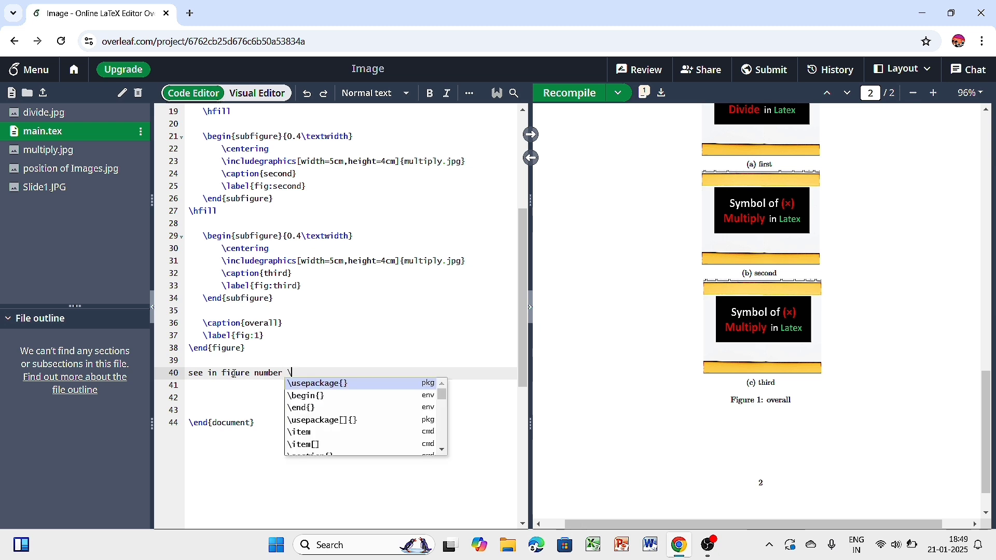
{"action": "type", "text": "ref"}
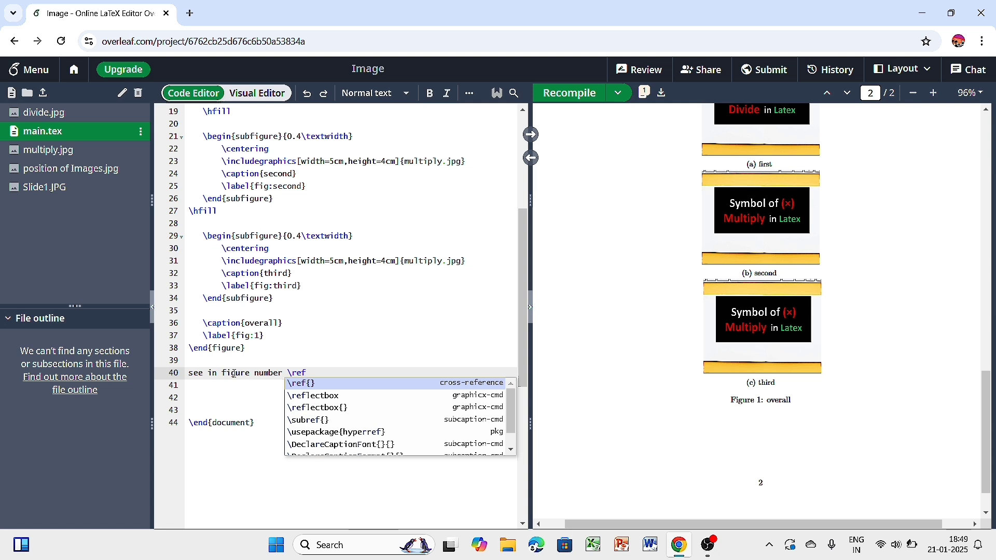
{"action": "key", "text": "Return"}
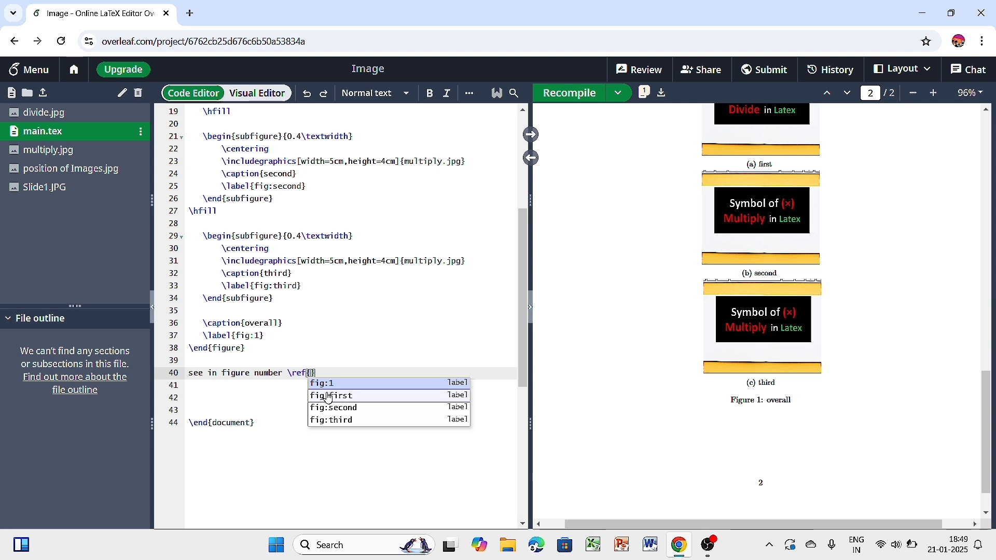
{"action": "scroll", "coordinate": [310, 265], "scroll_direction": "up", "scroll_amount": 2}
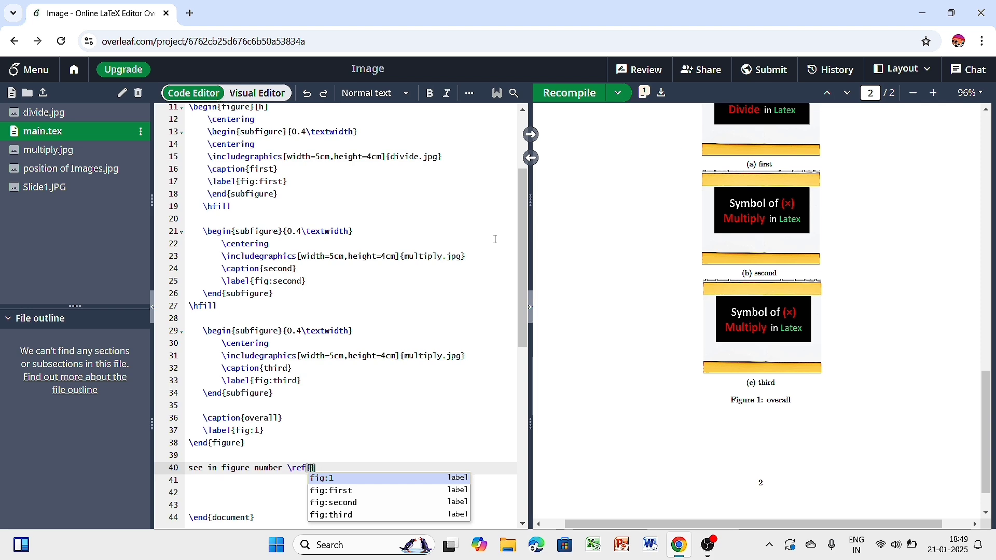
{"action": "scroll", "coordinate": [494, 239], "scroll_direction": "down", "scroll_amount": 3}
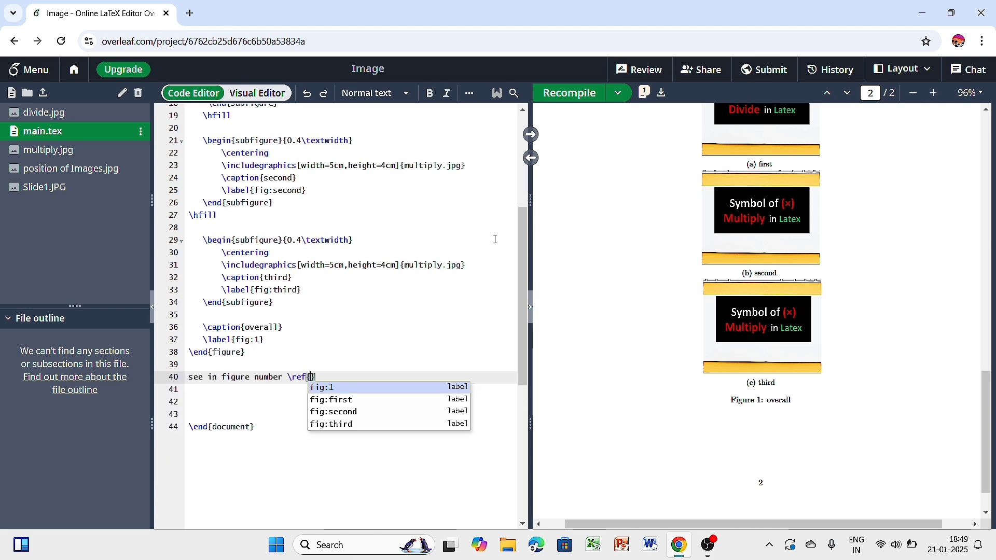
{"action": "left_click", "coordinate": [327, 403]}
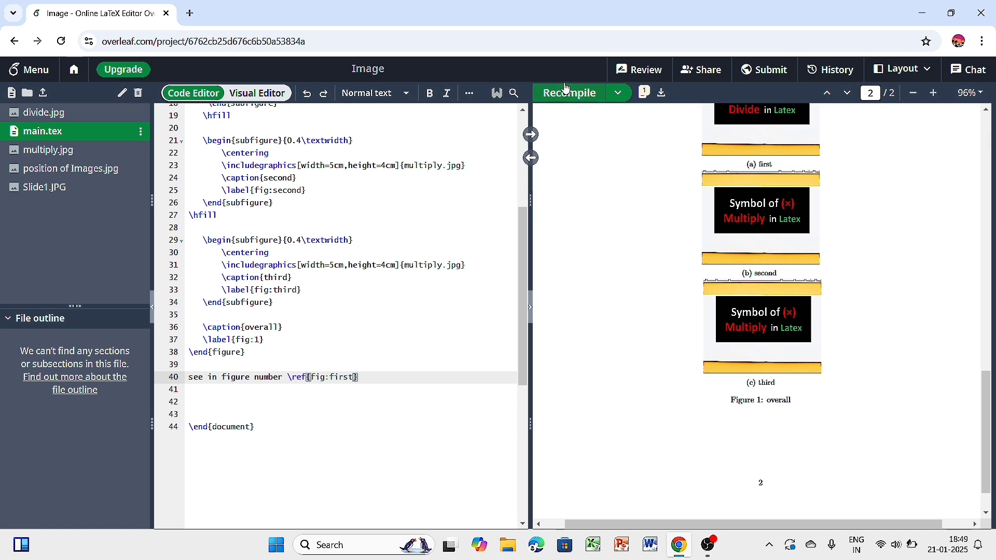
Recompile the document and compare the figure reference on the first PDF page with the subfigures on the second
{"action": "left_click", "coordinate": [565, 99]}
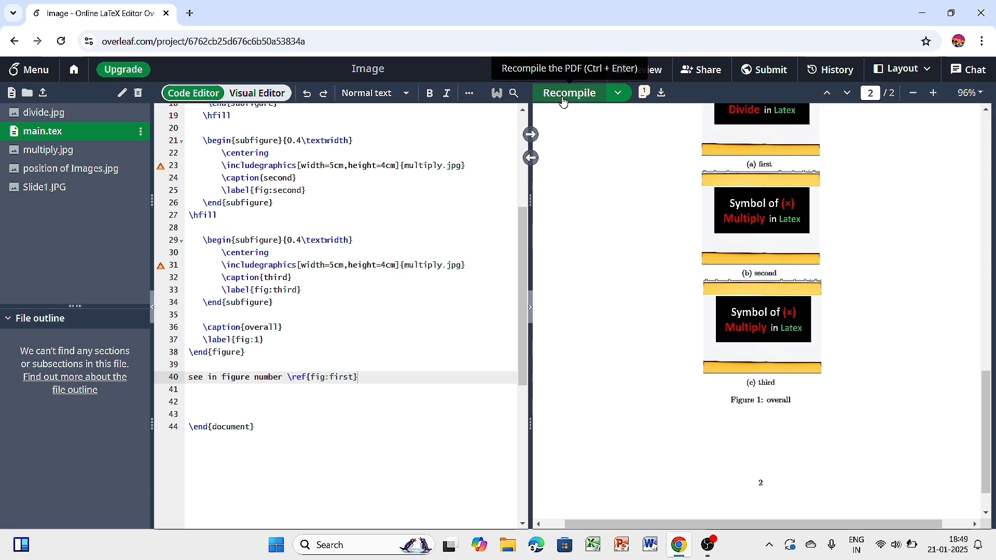
{"action": "scroll", "coordinate": [490, 291], "scroll_direction": "down", "scroll_amount": 2}
{"action": "scroll", "coordinate": [614, 316], "scroll_direction": "down", "scroll_amount": 1}
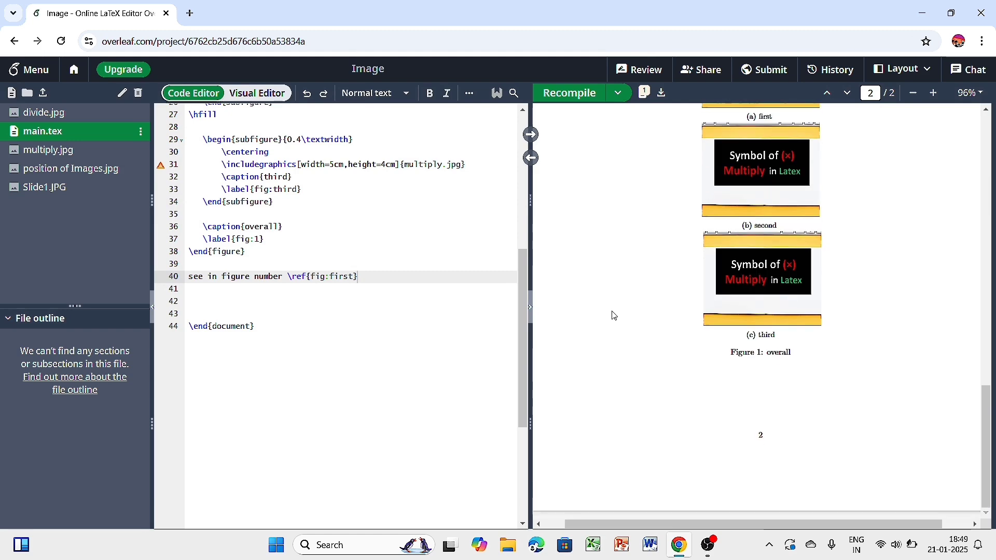
{"action": "scroll", "coordinate": [614, 315], "scroll_direction": "up", "scroll_amount": 10}
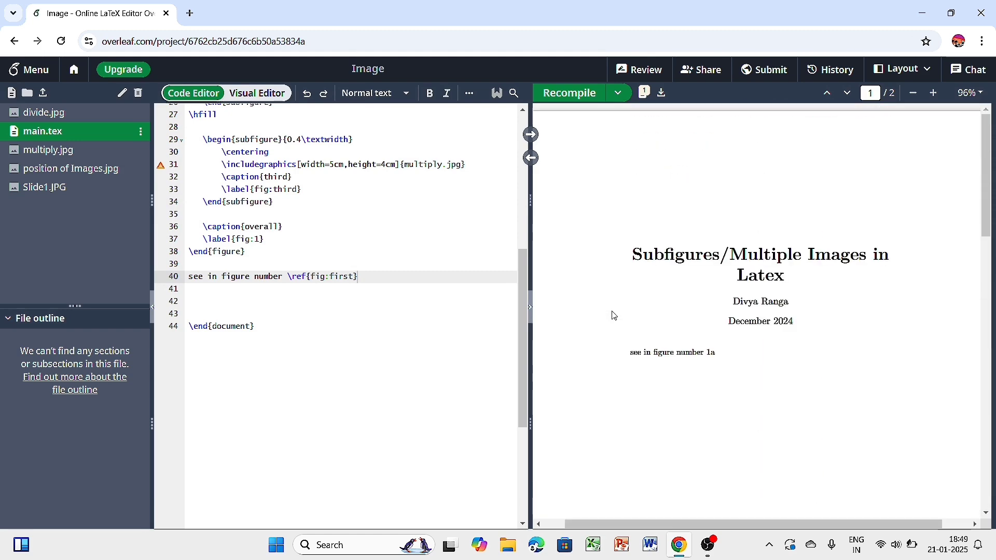
{"action": "scroll", "coordinate": [413, 345], "scroll_direction": "up", "scroll_amount": 6}
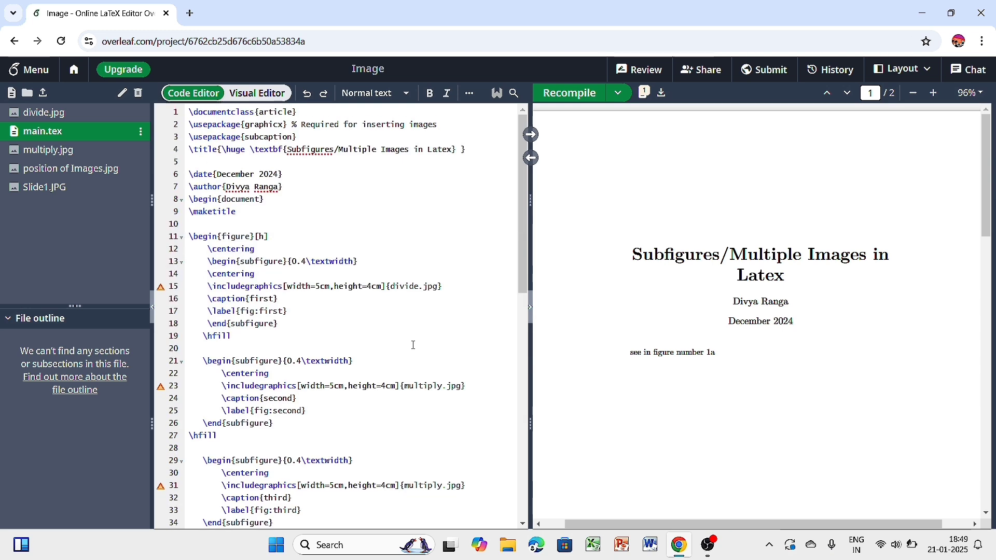
{"action": "scroll", "coordinate": [413, 345], "scroll_direction": "down", "scroll_amount": 7}
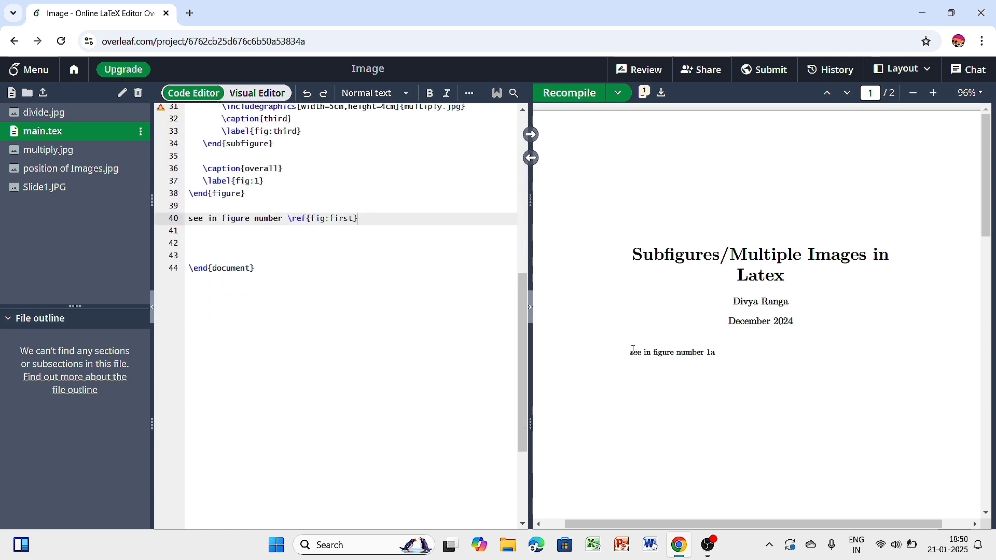
{"action": "scroll", "coordinate": [633, 351], "scroll_direction": "up", "scroll_amount": 5, "text": "ctrl"}
{"action": "scroll", "coordinate": [633, 351], "scroll_direction": "down", "scroll_amount": 3}
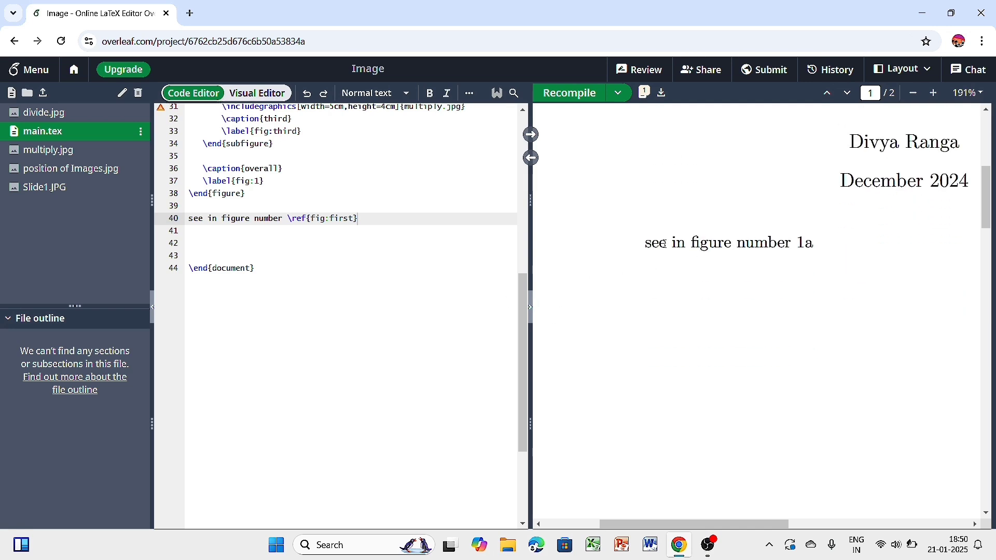
{"action": "left_click", "coordinate": [794, 255]}
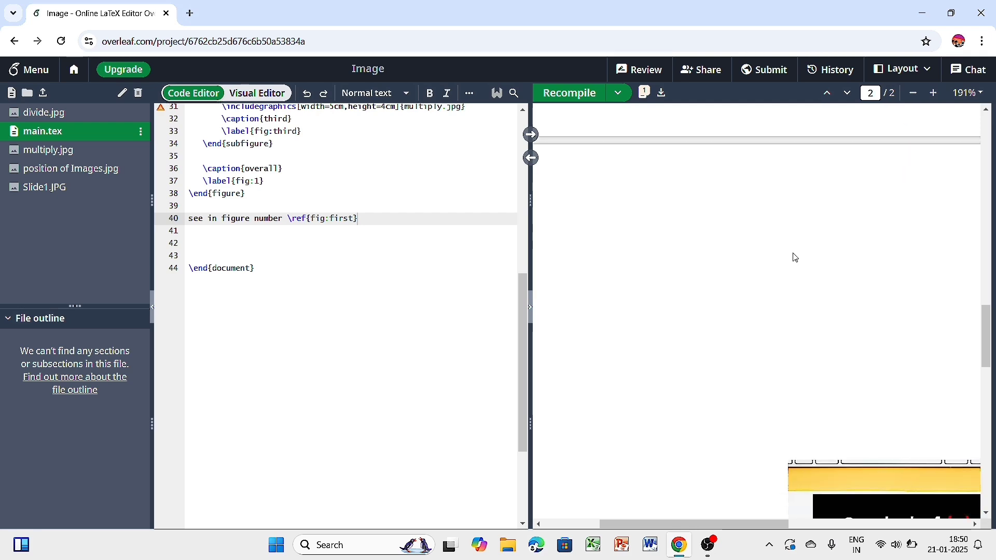
{"action": "scroll", "coordinate": [796, 258], "scroll_direction": "down", "scroll_amount": 2, "text": "ctrl"}
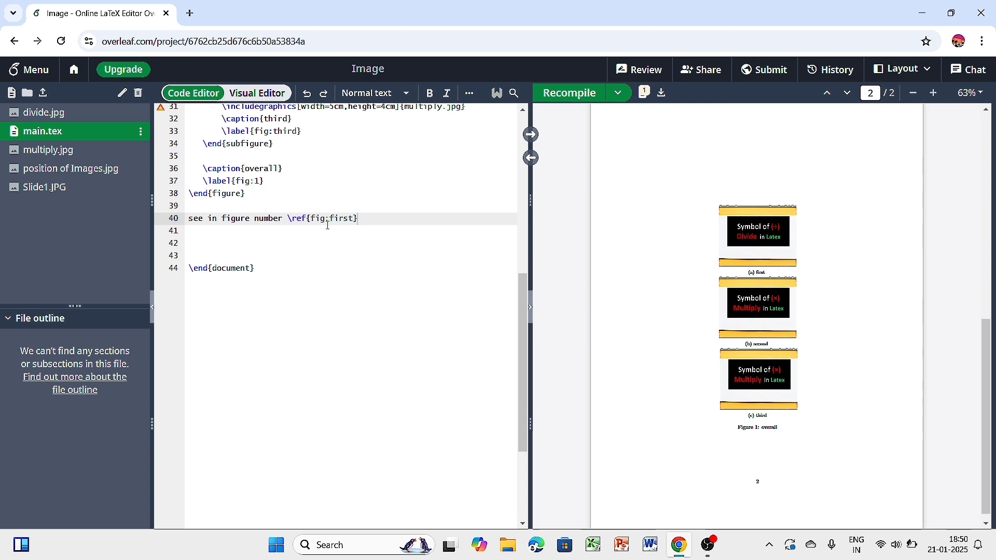
Replace the label in the \ref command below the figure with fig:second
{"action": "left_click_drag", "start_coordinate": [352, 220], "coordinate": [315, 220]}
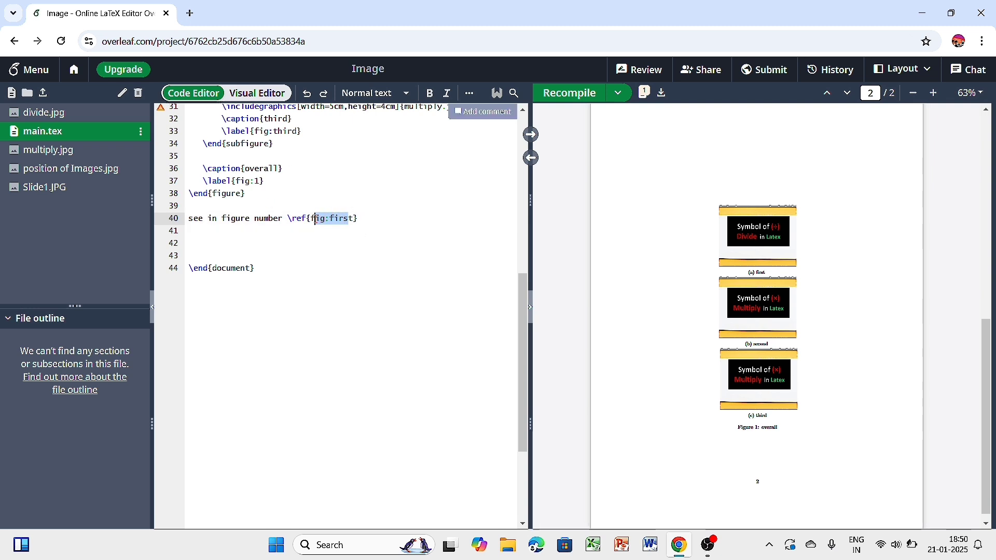
{"action": "key", "text": "BackSpace"}
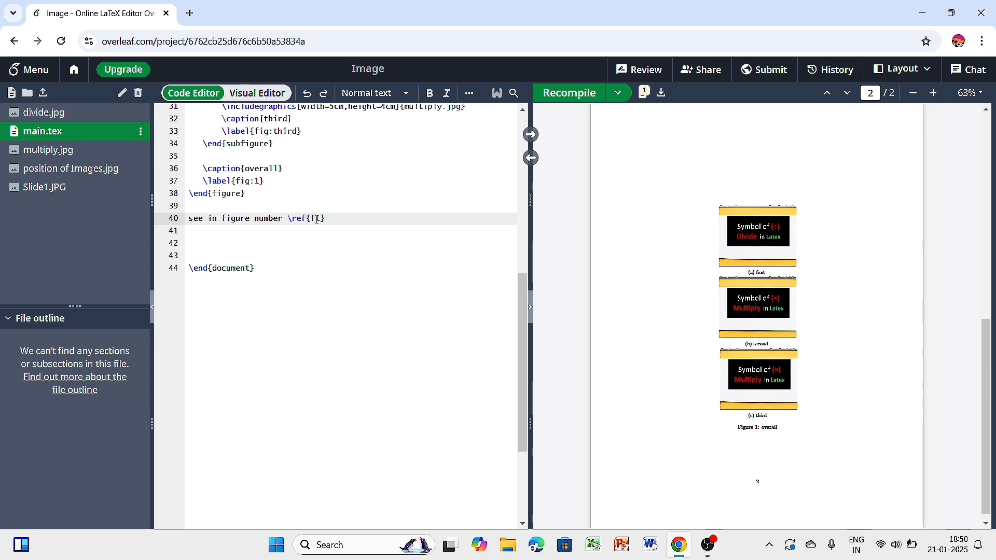
{"action": "key", "text": "BackSpace"}
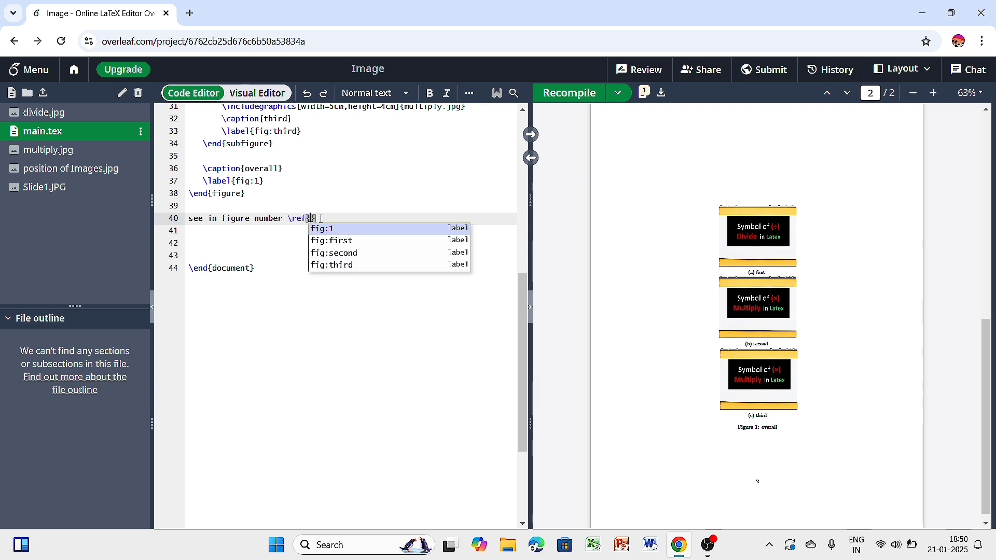
{"action": "left_click", "coordinate": [331, 253]}
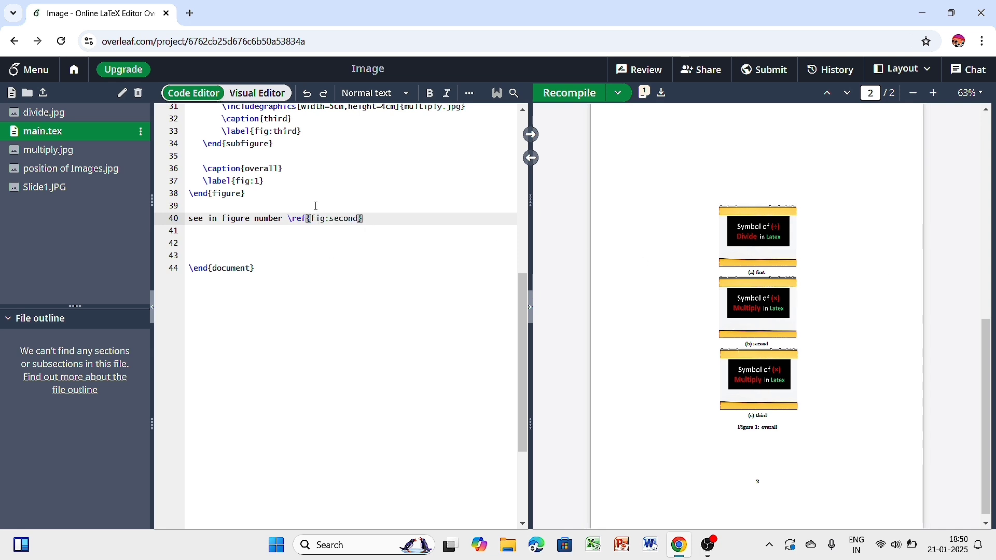
Recompile the document and check the updated figure reference in the PDF against the second subfigure and its code
{"action": "left_click", "coordinate": [569, 93]}
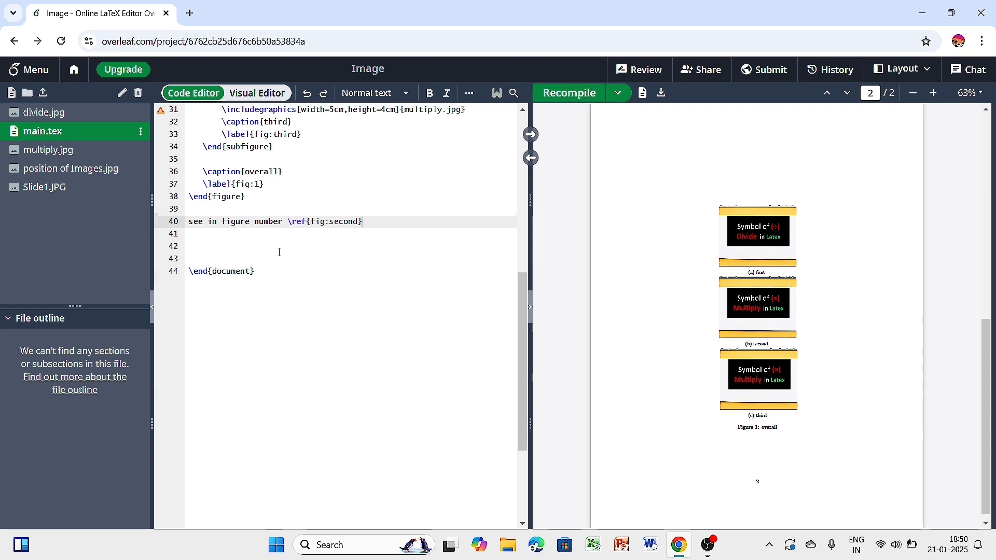
{"action": "scroll", "coordinate": [280, 253], "scroll_direction": "up", "scroll_amount": 6}
{"action": "scroll", "coordinate": [280, 252], "scroll_direction": "down", "scroll_amount": 2}
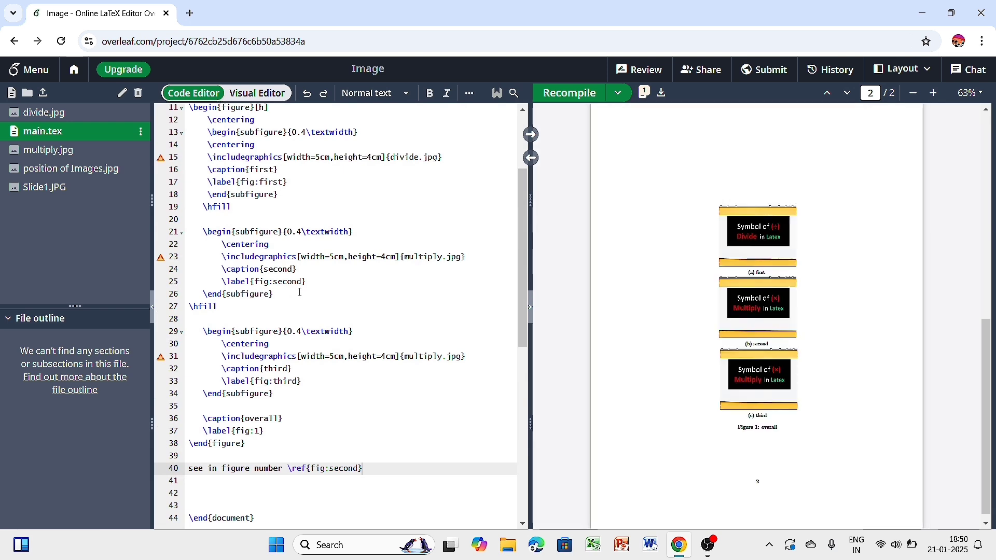
{"action": "scroll", "coordinate": [639, 293], "scroll_direction": "up", "scroll_amount": 8}
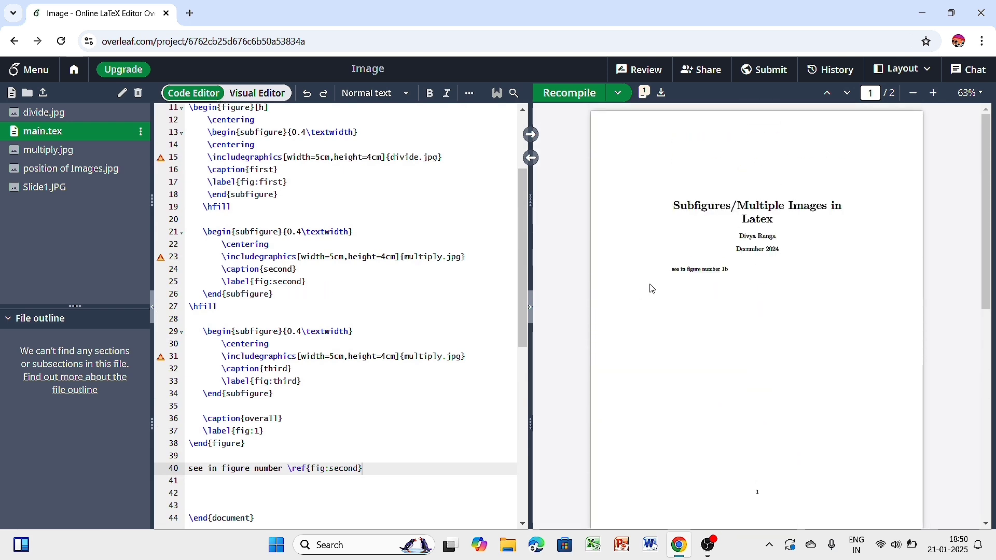
{"action": "scroll", "coordinate": [701, 283], "scroll_direction": "up", "scroll_amount": 3}
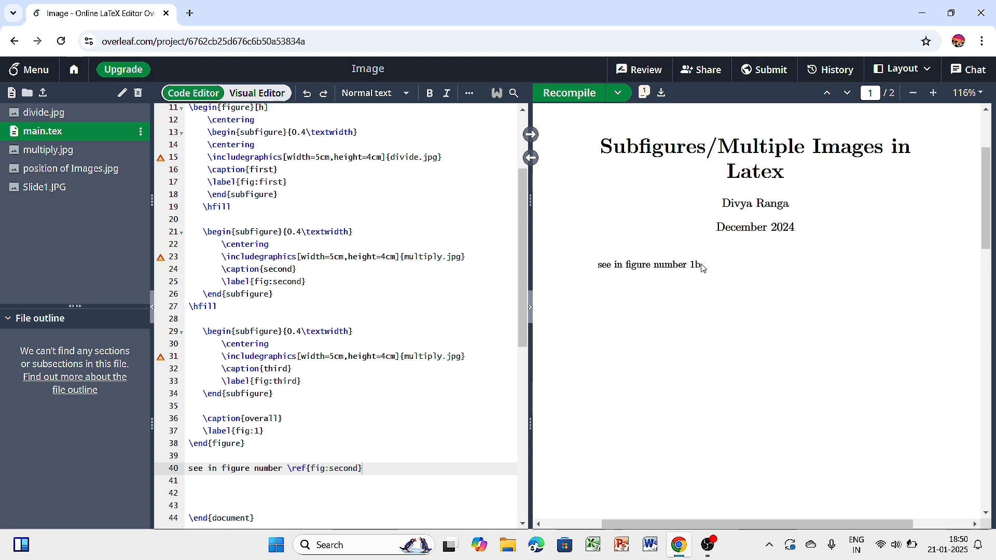
{"action": "scroll", "coordinate": [696, 265], "scroll_direction": "down", "scroll_amount": 9}
{"action": "scroll", "coordinate": [696, 264], "scroll_direction": "down", "scroll_amount": 2}
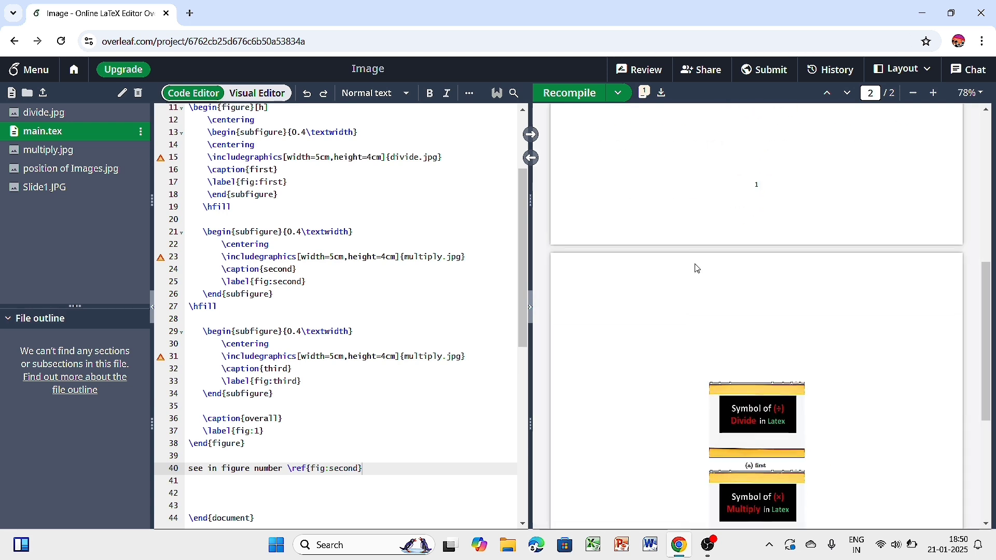
{"action": "scroll", "coordinate": [695, 264], "scroll_direction": "down", "scroll_amount": 4}
{"action": "scroll", "coordinate": [697, 268], "scroll_direction": "down", "scroll_amount": 1}
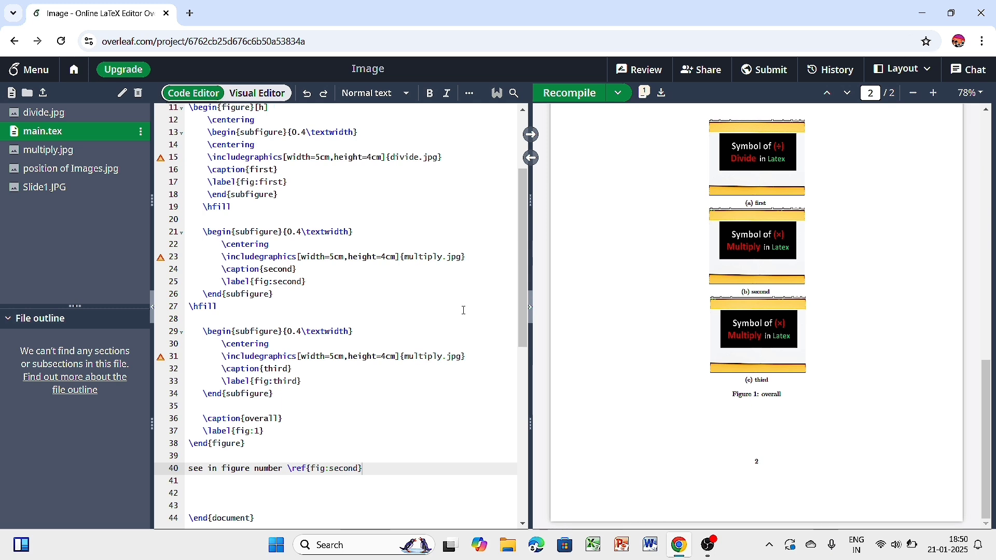
Insert several blank lines between the figure reference line and the end of the document
{"action": "scroll", "coordinate": [766, 267], "scroll_direction": "up", "scroll_amount": 10}
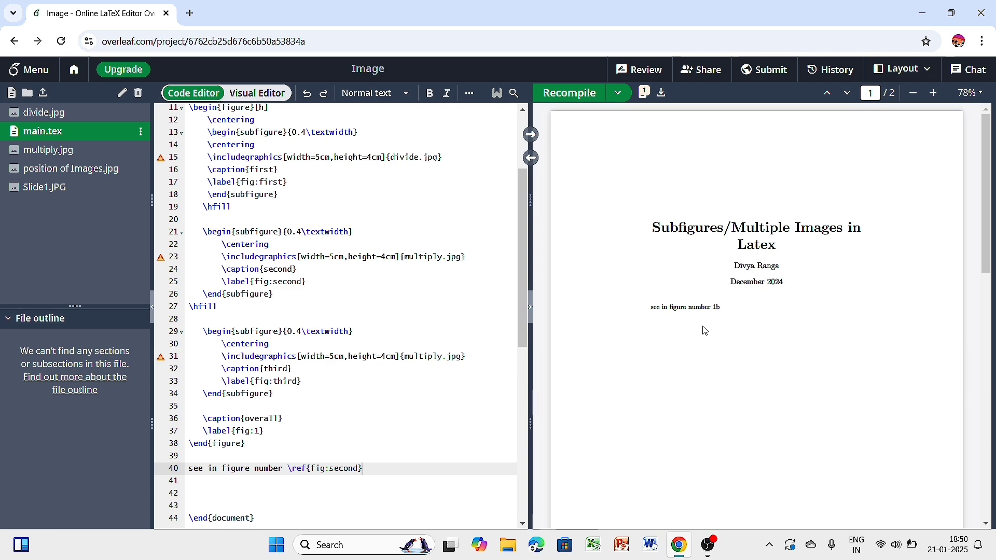
{"action": "scroll", "coordinate": [388, 305], "scroll_direction": "down", "scroll_amount": 5}
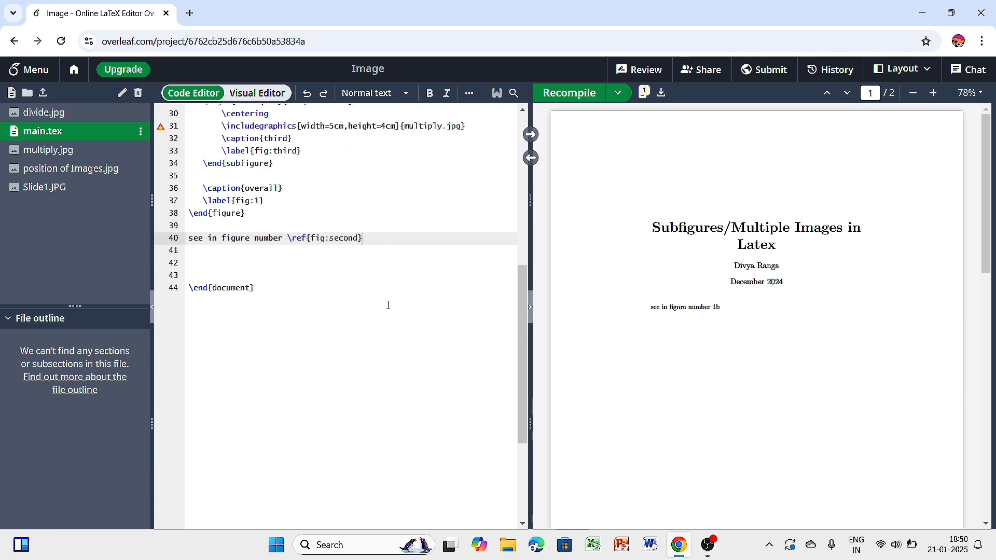
{"action": "scroll", "coordinate": [685, 345], "scroll_direction": "down", "scroll_amount": 5}
{"action": "scroll", "coordinate": [685, 344], "scroll_direction": "down", "scroll_amount": 5}
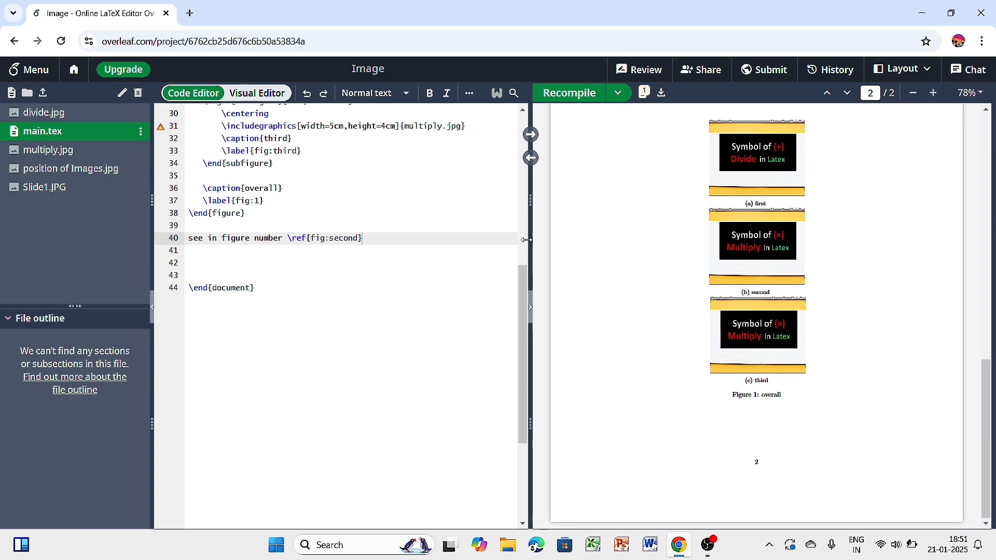
{"action": "left_click", "coordinate": [242, 259]}
{"action": "key", "text": "Return"}
{"action": "key", "text": "Return"}
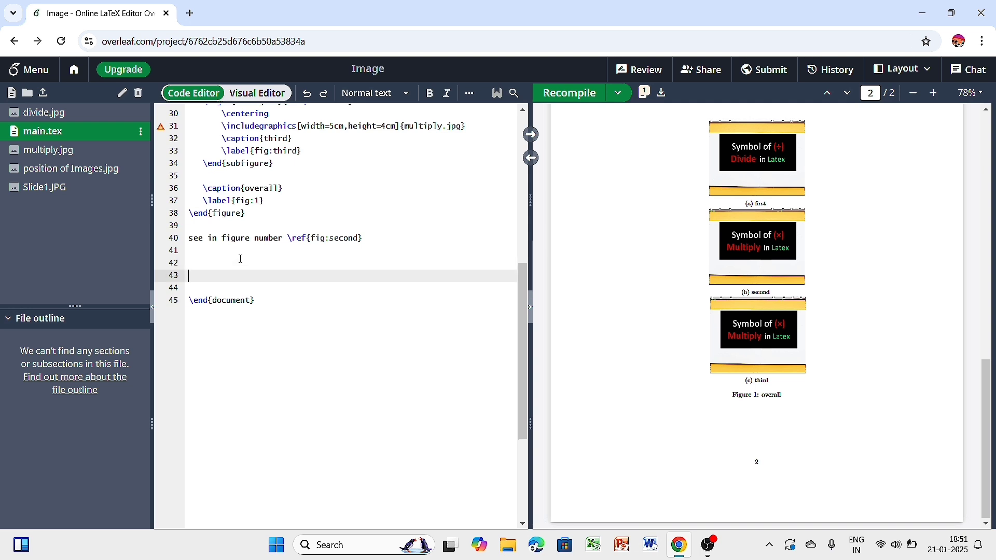
{"action": "key", "text": "Return"}
{"action": "key", "text": "Return"}
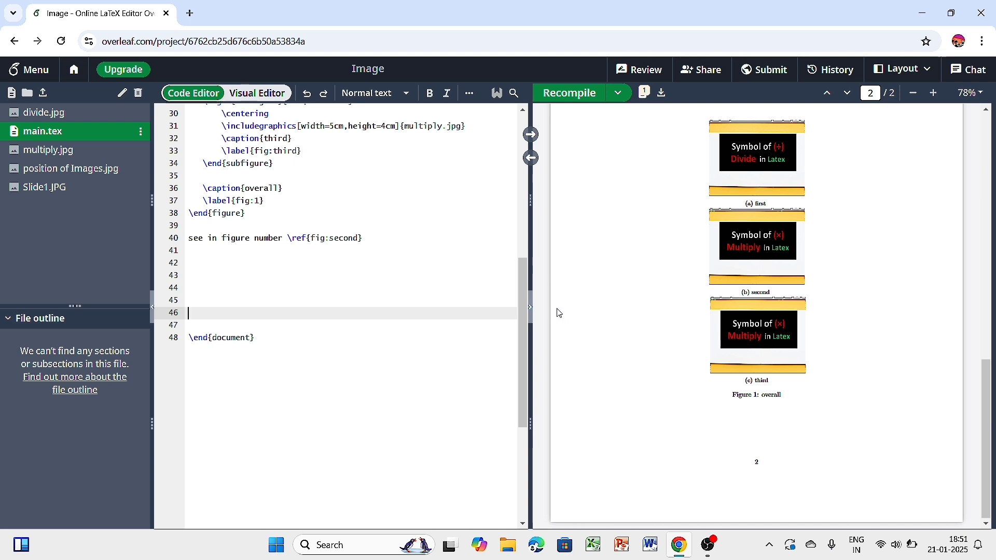
Insert a new figure environment below the figure reference line, with multiply.jpg as its image
{"action": "left_click", "coordinate": [229, 284]}
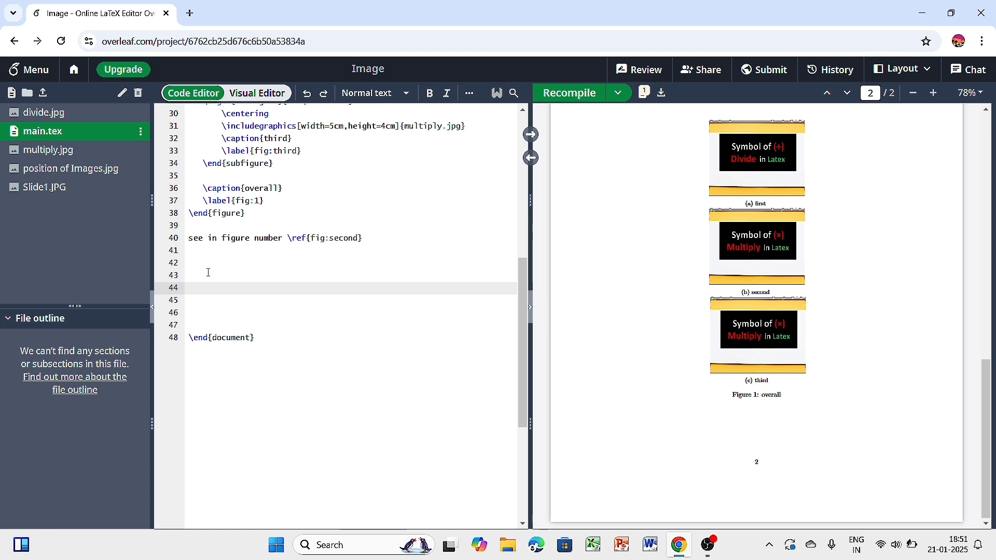
{"action": "left_click", "coordinate": [208, 272]}
{"action": "type", "text": "\\b"}
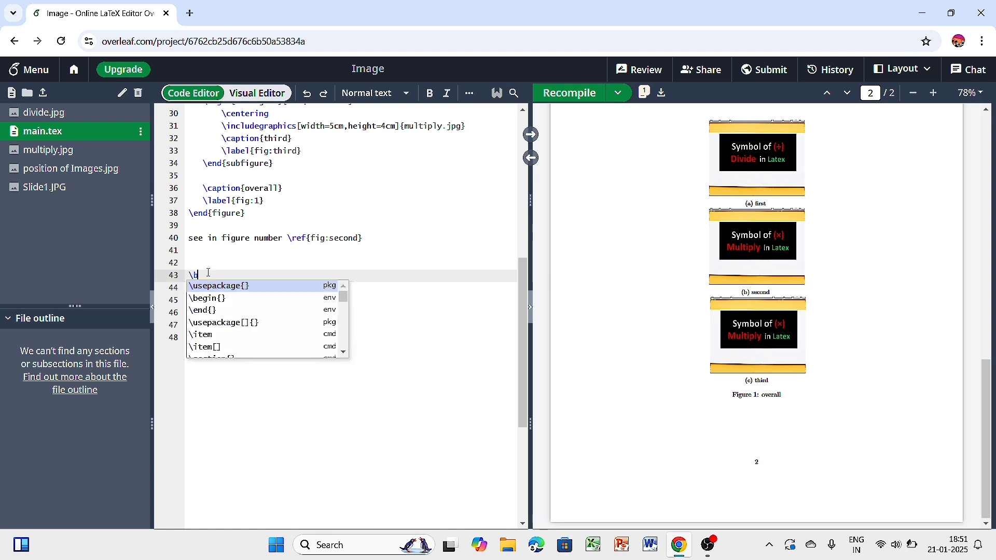
{"action": "type", "text": "e"}
{"action": "key", "text": "Return"}
{"action": "type", "text": "fig"}
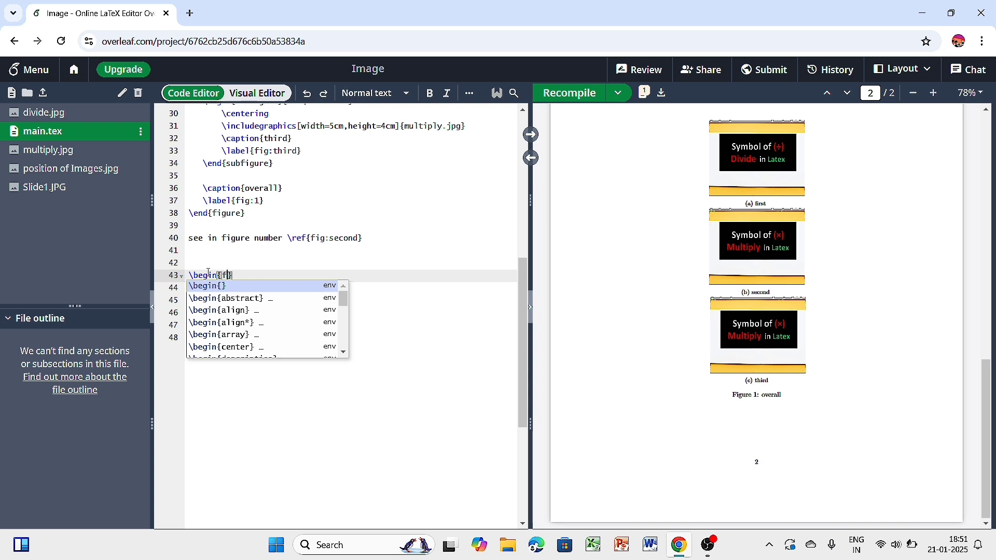
{"action": "key", "text": "Return"}
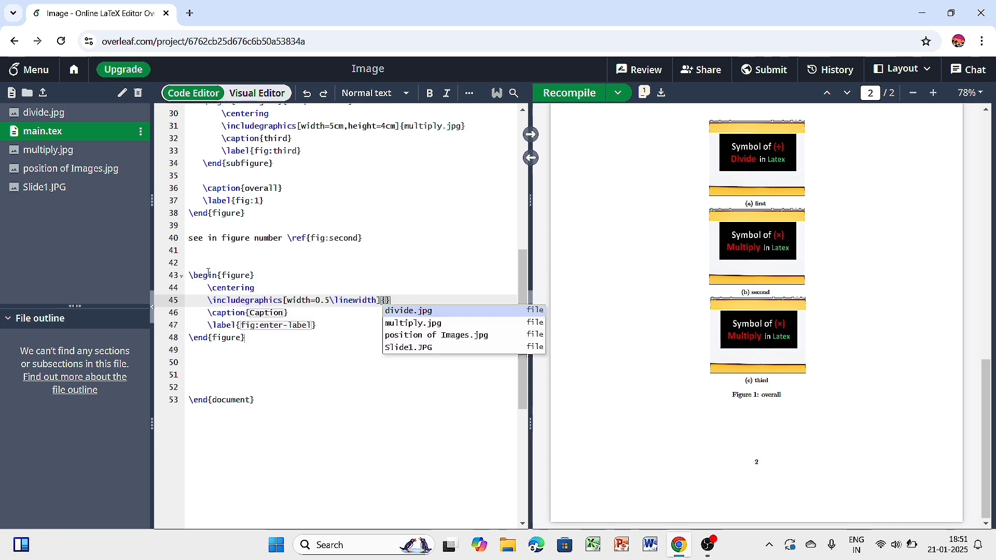
{"action": "left_click", "coordinate": [390, 323]}
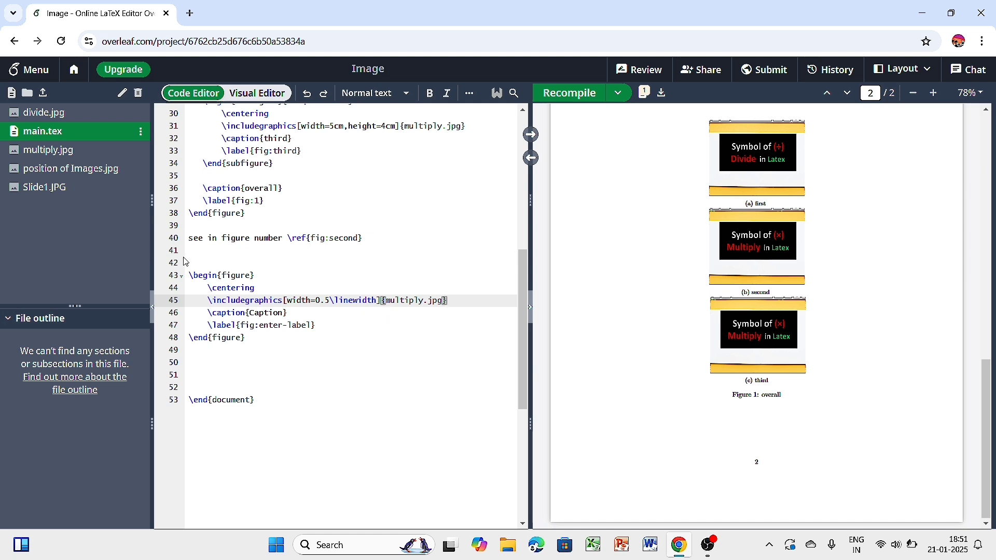
Open a minipage environment directly after \centering in the new figure
{"action": "left_click", "coordinate": [279, 287]}
{"action": "key", "text": "Return"}
{"action": "type", "text": "\\"}
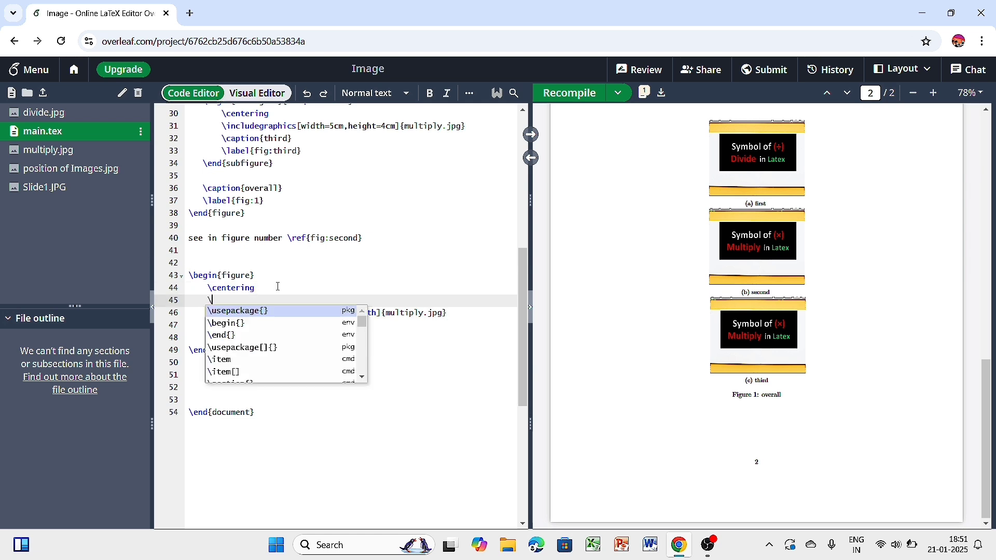
{"action": "type", "text": "be"}
{"action": "key", "text": "Return"}
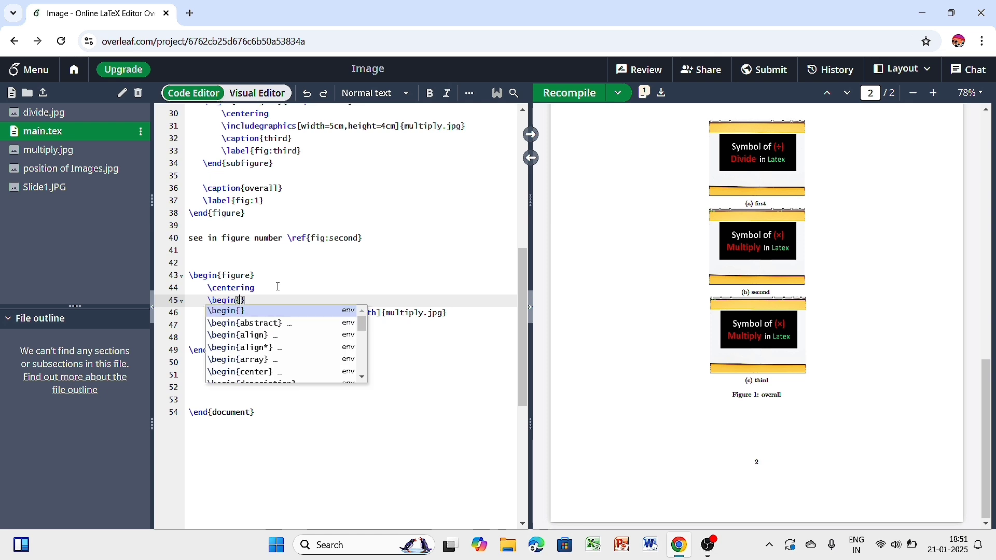
{"action": "type", "text": "minipag"}
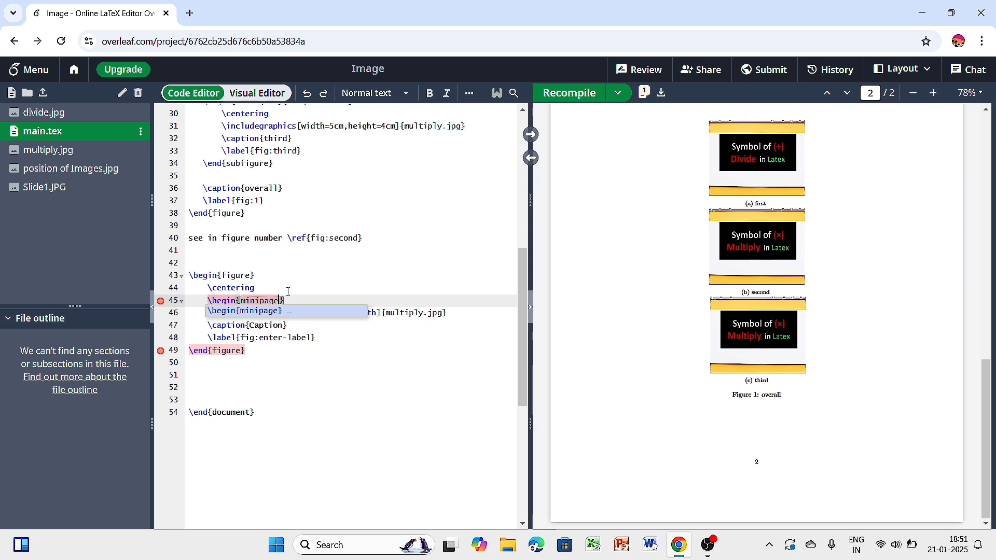
{"action": "type", "text": "e"}
{"action": "left_click", "coordinate": [289, 292]}
Close the minipage environment on a new line after the label in the new figure
{"action": "left_click", "coordinate": [316, 338]}
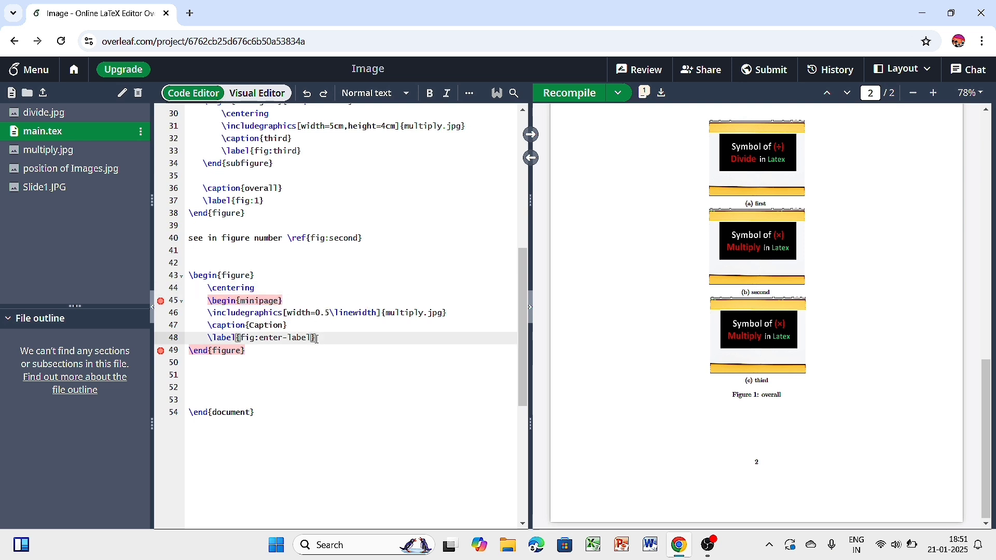
{"action": "key", "text": "Return"}
{"action": "type", "text": "\\end"}
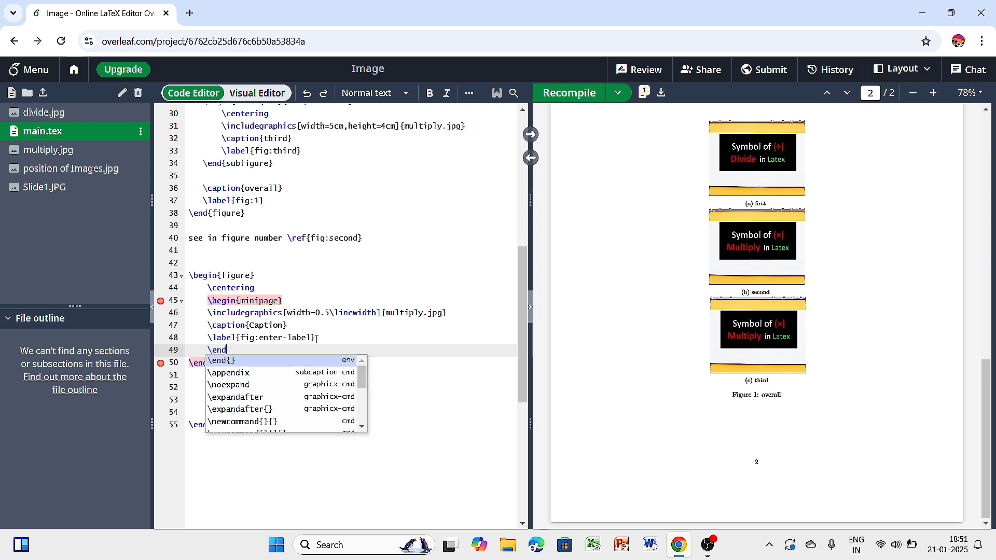
{"action": "key", "text": "Return"}
{"action": "key", "text": "Return"}
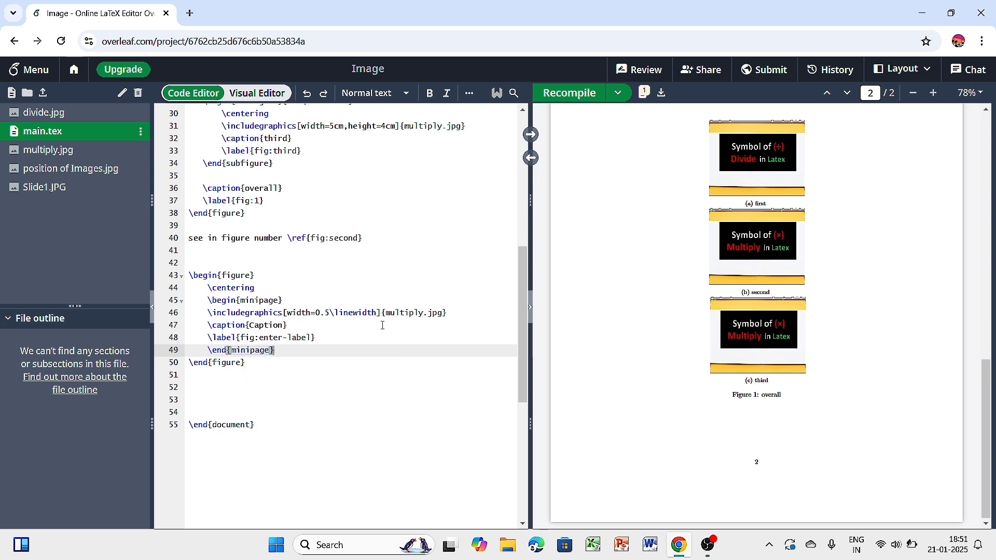
Set the minipage's caption to "first" and its label to fig:11
{"action": "left_click_drag", "start_coordinate": [284, 325], "coordinate": [253, 325]}
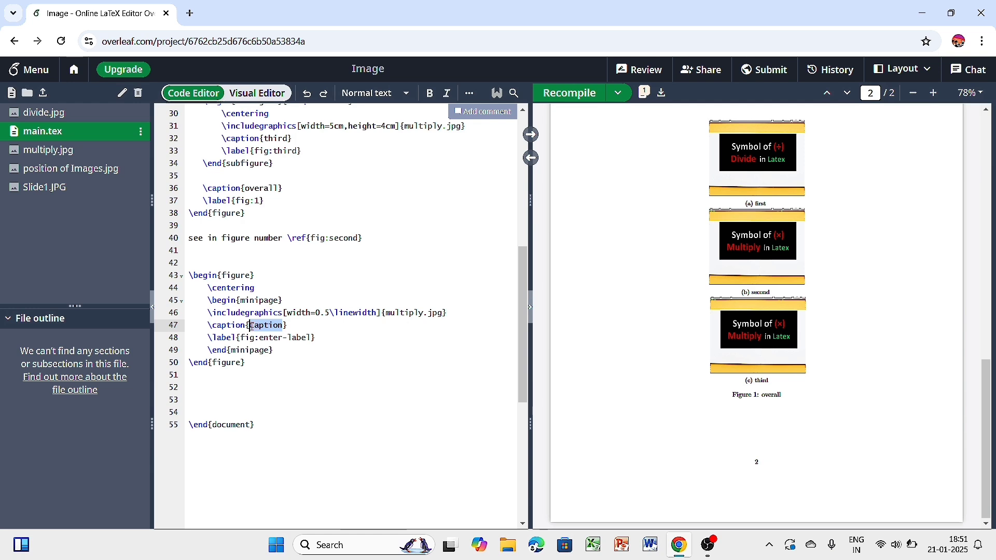
{"action": "type", "text": "fi"}
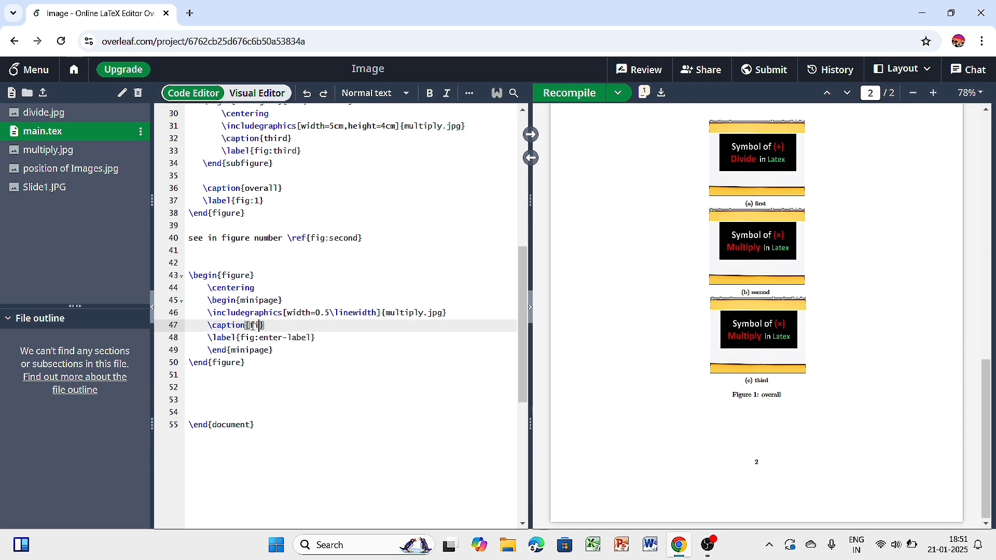
{"action": "type", "text": "rst"}
{"action": "left_click_drag", "start_coordinate": [310, 339], "coordinate": [260, 338]}
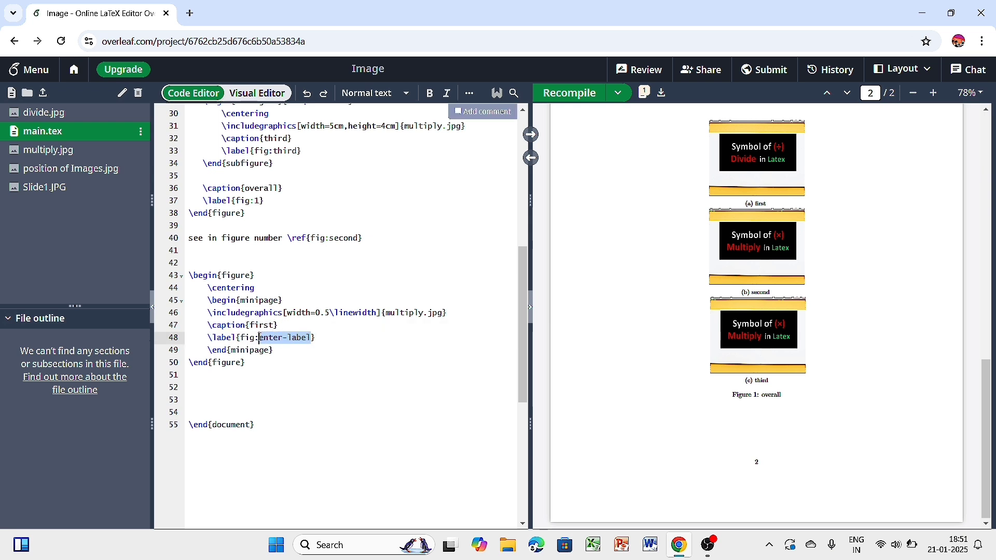
{"action": "type", "text": "11"}
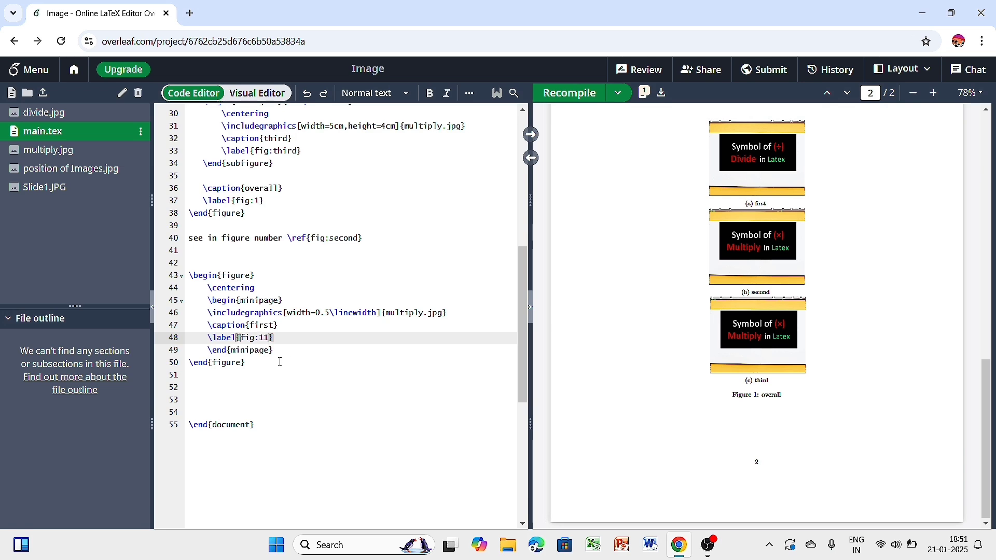
Copy the whole minipage block and paste it twice below the original inside the figure, separated by blank lines
{"action": "left_click_drag", "start_coordinate": [208, 302], "coordinate": [280, 354]}
{"action": "key", "text": "ctrl+c"}
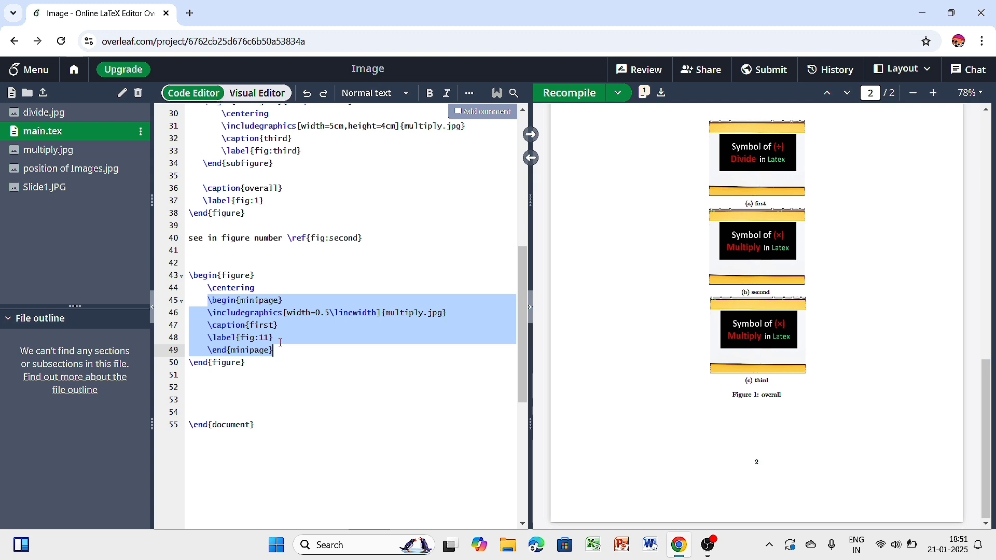
{"action": "left_click", "coordinate": [280, 351]}
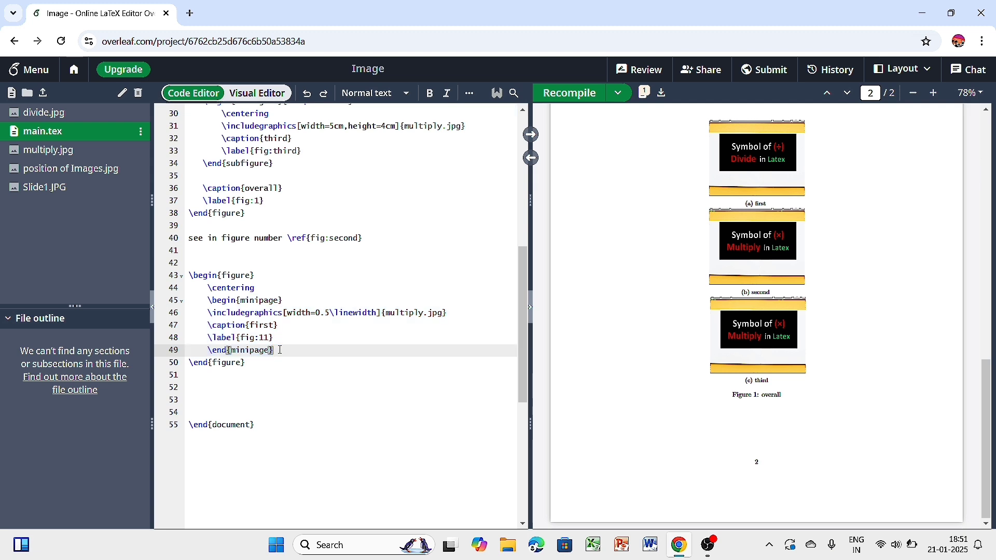
{"action": "key", "text": "Return"}
{"action": "key", "text": "Return"}
{"action": "key", "text": "ctrl+v"}
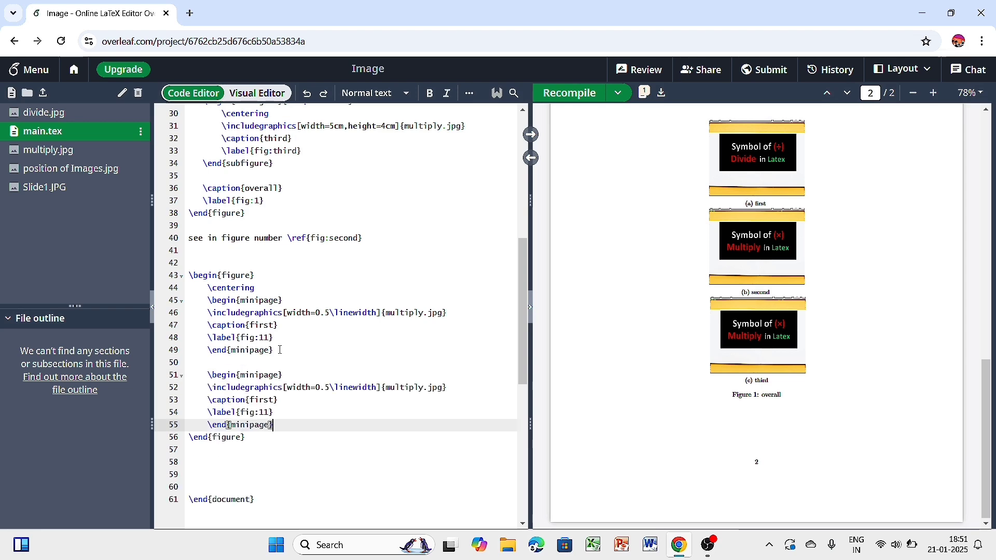
{"action": "key", "text": "Return"}
{"action": "key", "text": "Return"}
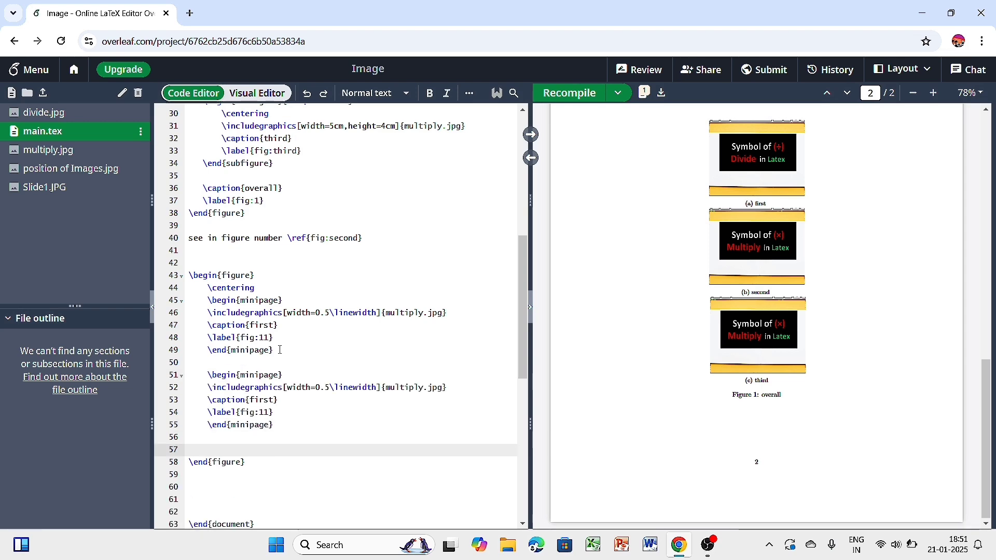
{"action": "key", "text": "ctrl+v"}
{"action": "scroll", "coordinate": [280, 350], "scroll_direction": "down", "scroll_amount": 2}
{"action": "scroll", "coordinate": [281, 351], "scroll_direction": "down", "scroll_amount": 1}
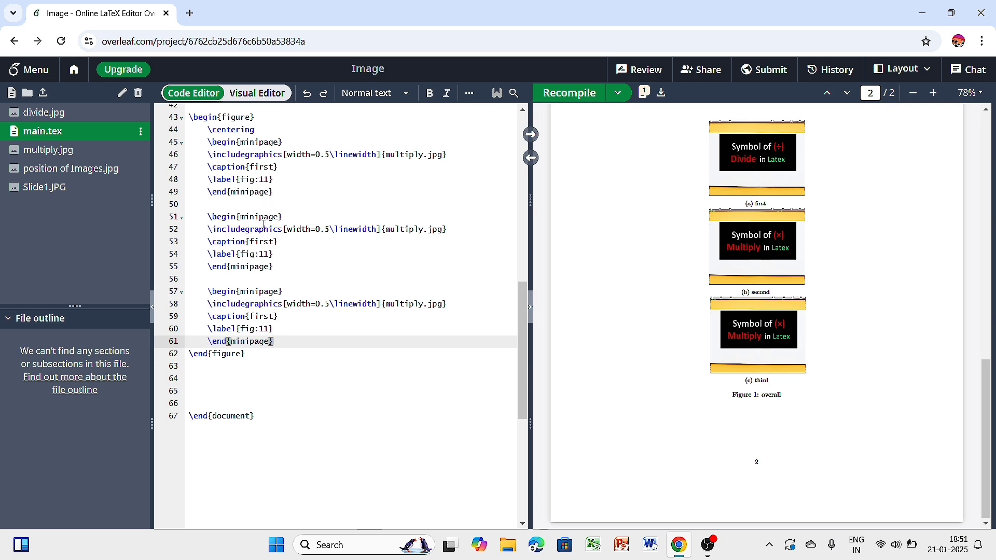
Change the label of the second minipage to fig:12 and that of the third to fig:13
{"action": "left_click", "coordinate": [269, 254]}
{"action": "key", "text": "BackSpace"}
{"action": "type", "text": "2"}
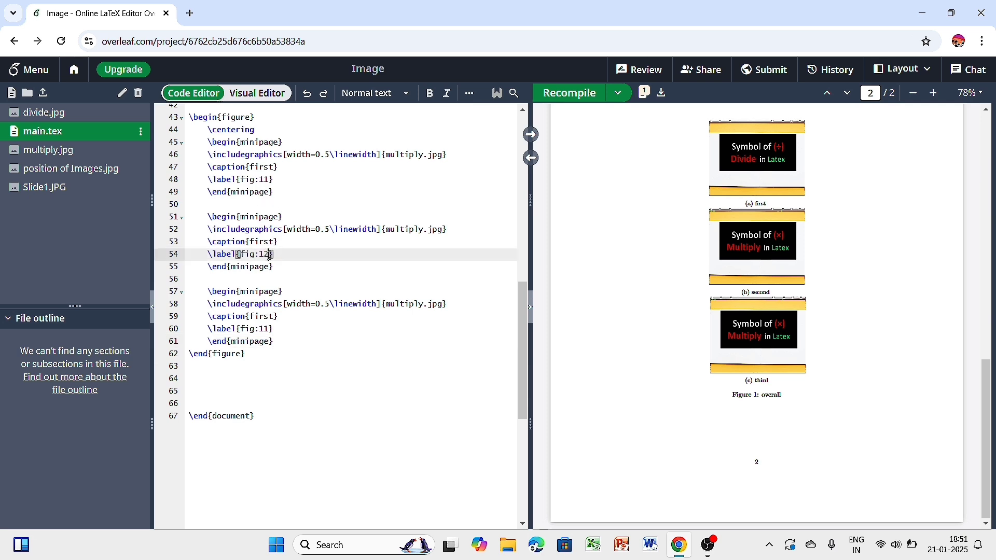
{"action": "left_click", "coordinate": [269, 329]}
{"action": "key", "text": "BackSpace"}
{"action": "type", "text": "3"}
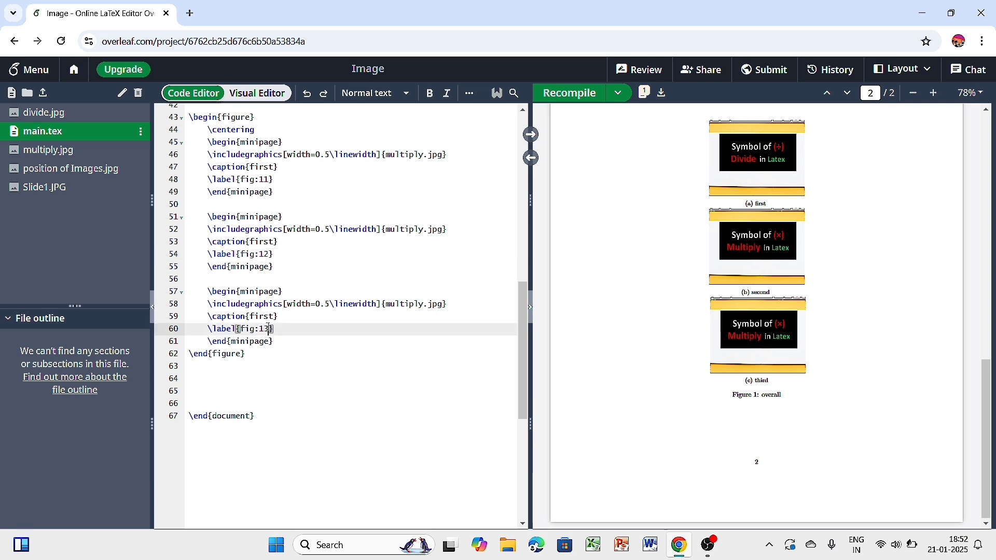
Replace the caption of the second minipage with "second"
{"action": "left_click", "coordinate": [273, 239]}
{"action": "key", "text": "BackSpace"}
{"action": "key", "text": "BackSpace"}
{"action": "key", "text": "BackSpace"}
{"action": "key", "text": "BackSpace"}
{"action": "key", "text": "BackSpace"}
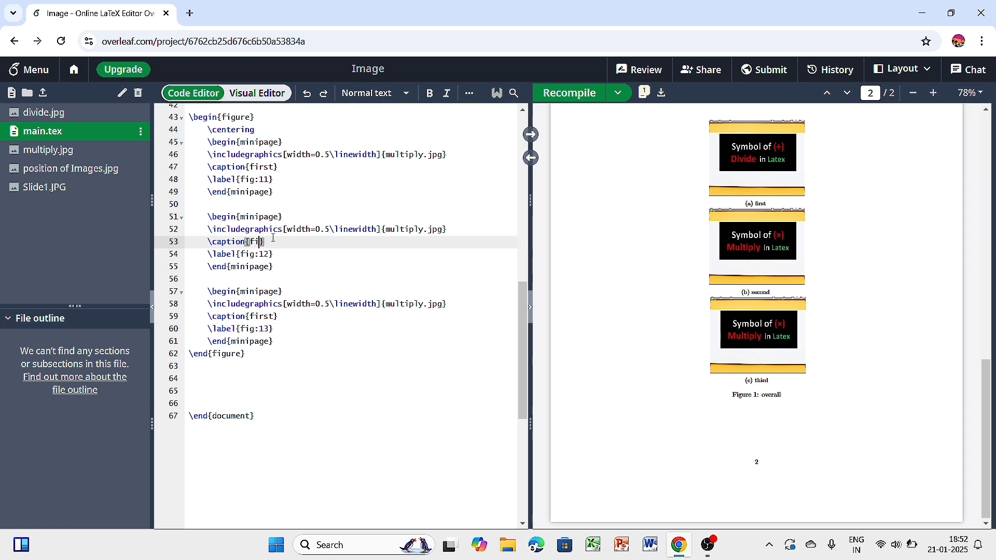
{"action": "type", "text": "secon"}
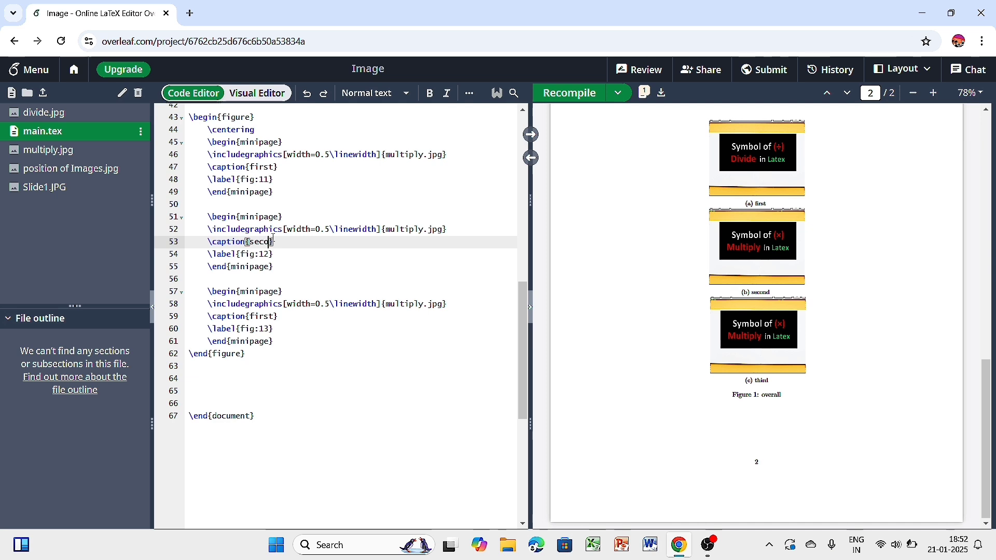
{"action": "type", "text": "d"}
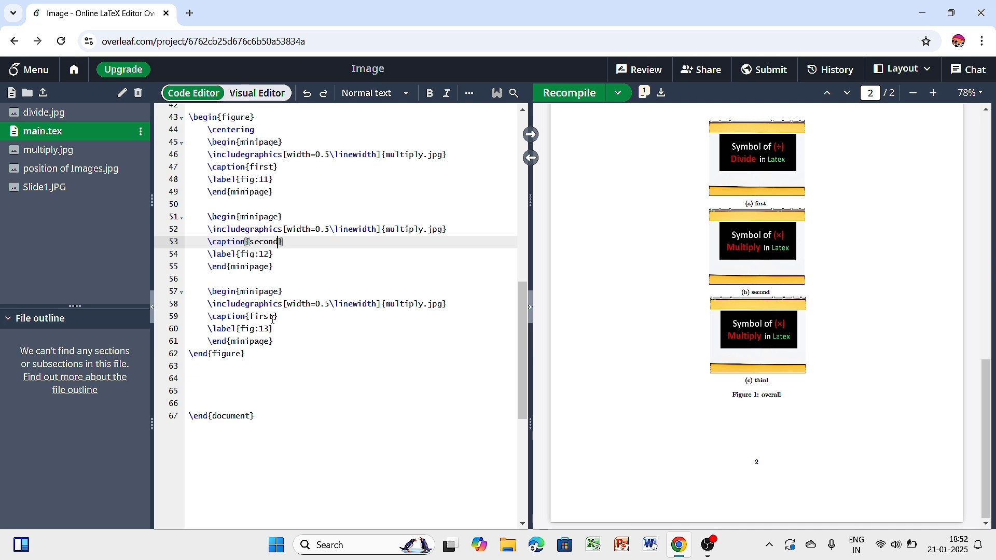
Replace the caption of the third minipage with "third"
{"action": "left_click", "coordinate": [273, 318]}
{"action": "key", "text": "BackSpace"}
{"action": "key", "text": "BackSpace"}
{"action": "key", "text": "BackSpace"}
{"action": "key", "text": "BackSpace"}
{"action": "key", "text": "BackSpace"}
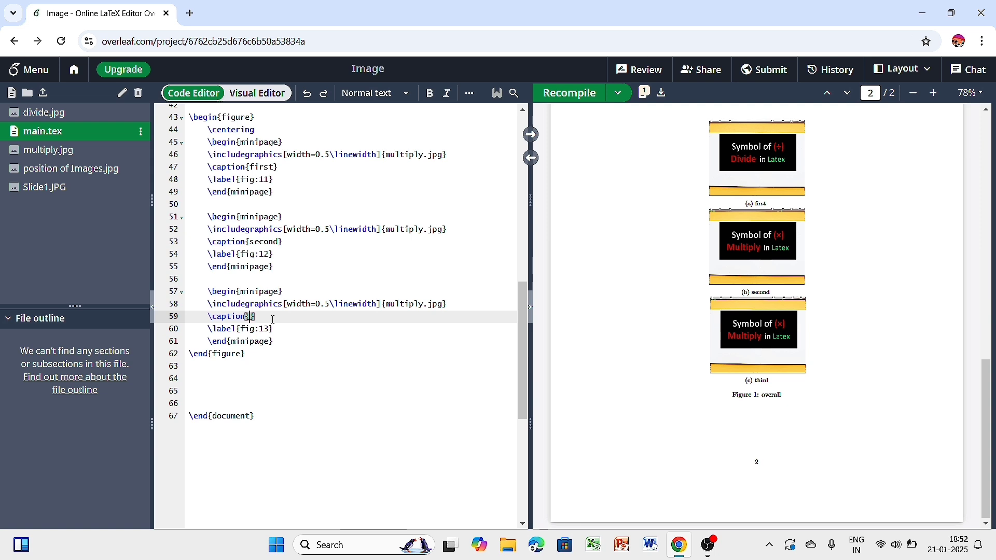
{"action": "type", "text": "third"}
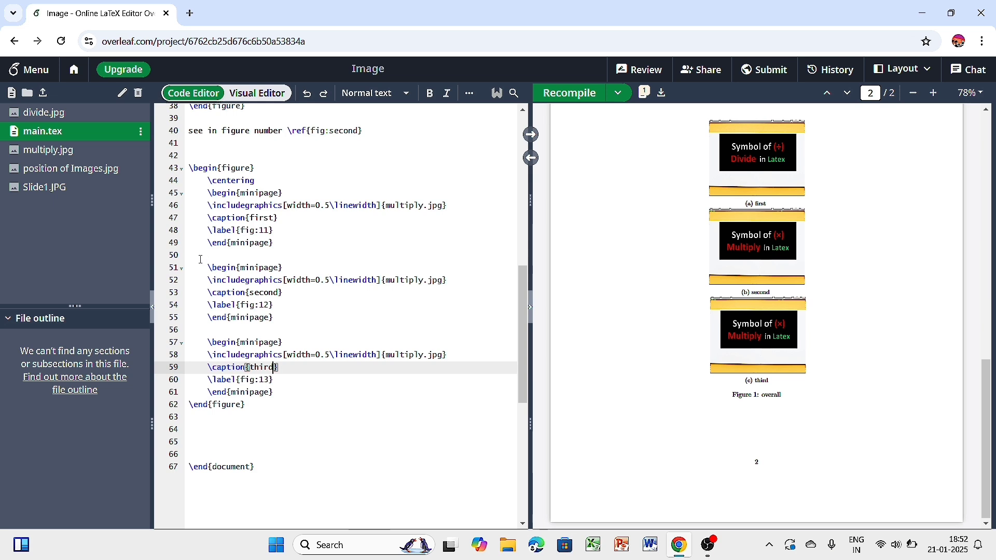
Insert \hfill on the blank lines between the first and second and between the second and third minipages
{"action": "left_click", "coordinate": [201, 256]}
{"action": "type", "text": "\\hfill"}
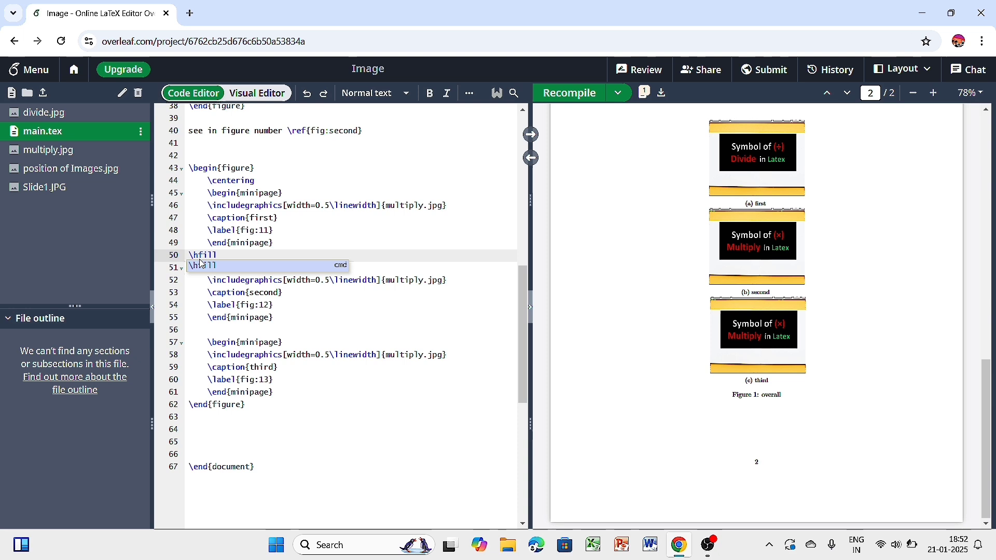
{"action": "key", "text": "Return"}
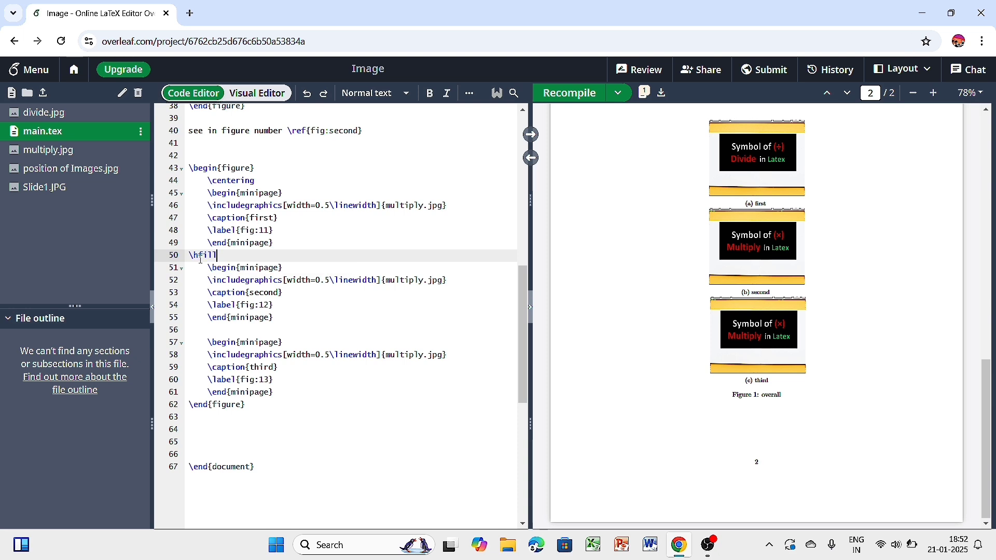
{"action": "left_click", "coordinate": [195, 330]}
{"action": "type", "text": "\\hfi"}
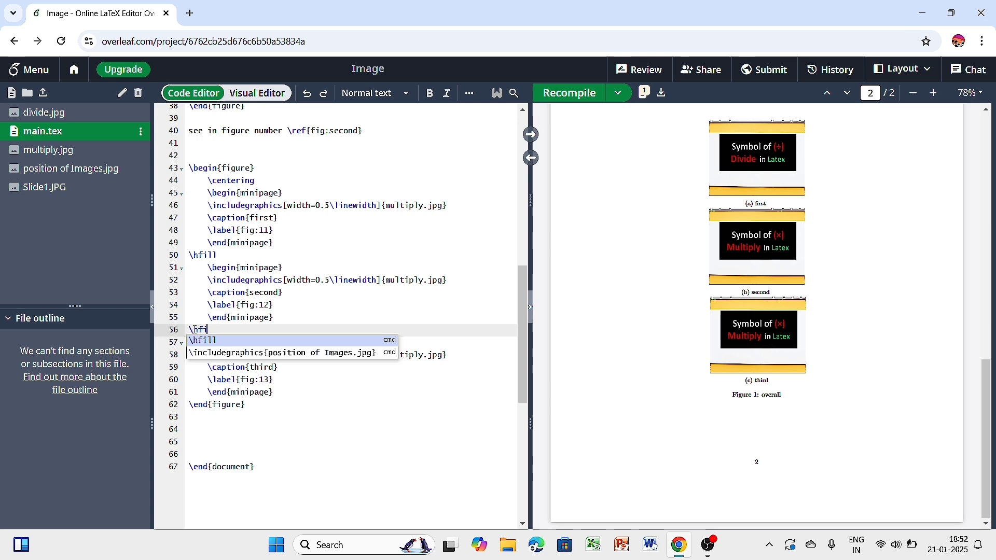
{"action": "key", "text": "Return"}
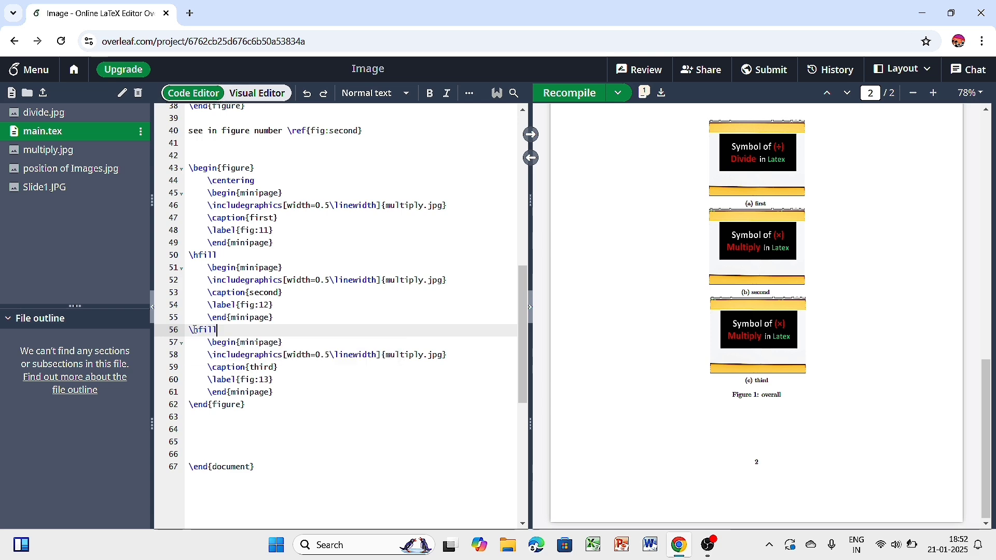
Add the width argument {0.4\textwidth} to the first minipage's begin command
{"action": "scroll", "coordinate": [196, 329], "scroll_direction": "up", "scroll_amount": 2}
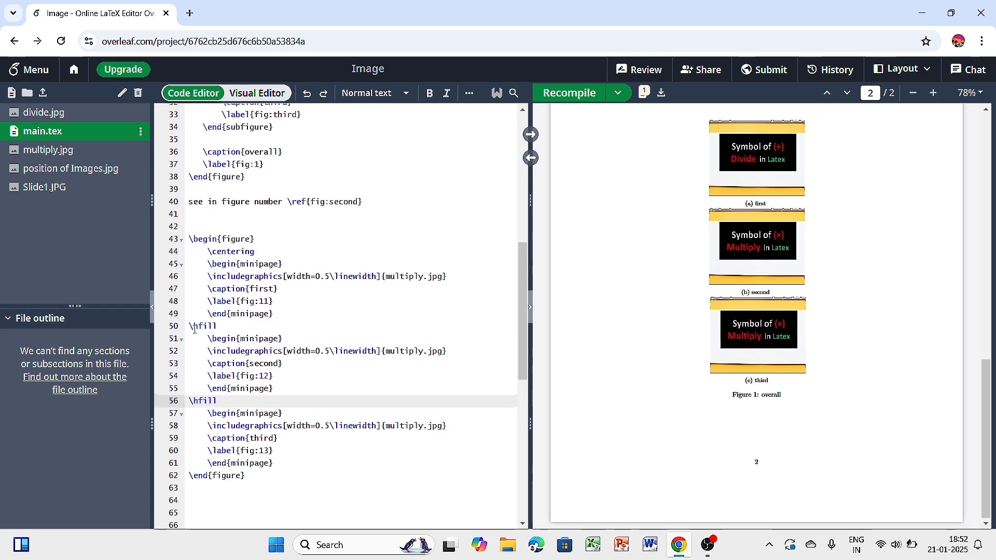
{"action": "left_click", "coordinate": [287, 265]}
{"action": "type", "text": "{0"}
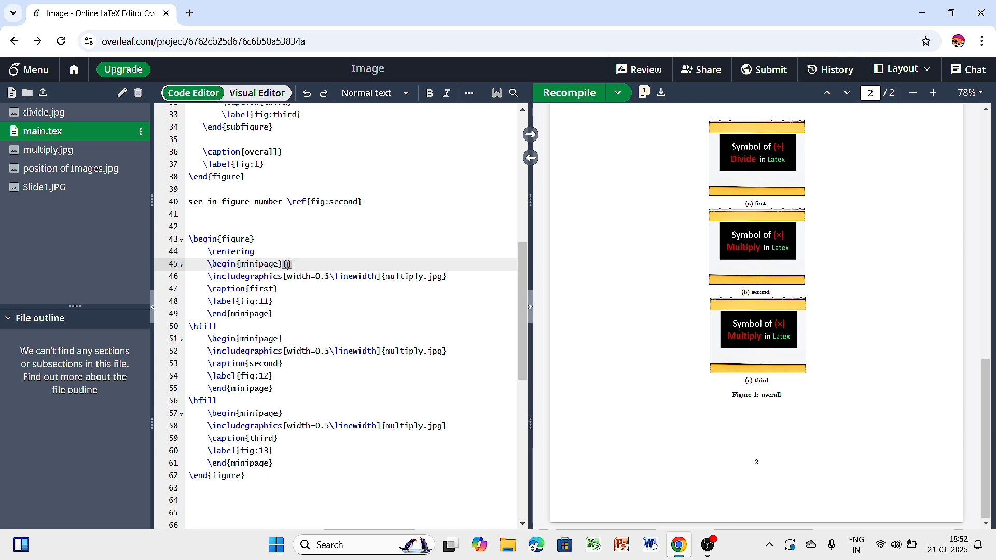
{"action": "type", "text": ".4\\te"}
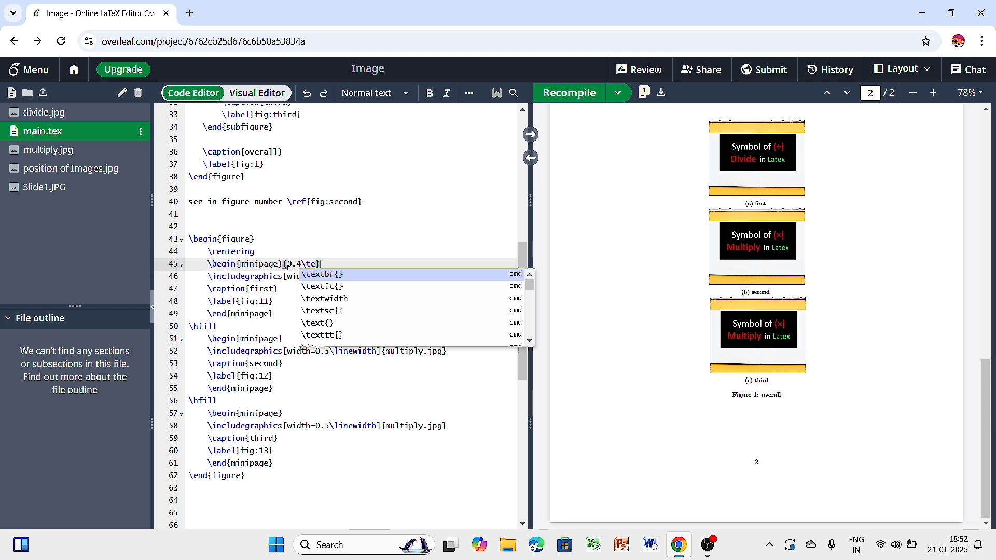
{"action": "left_click", "coordinate": [323, 299]}
Give the second minipage a width of {0.4\textwidth} in its begin command
{"action": "left_click", "coordinate": [289, 337]}
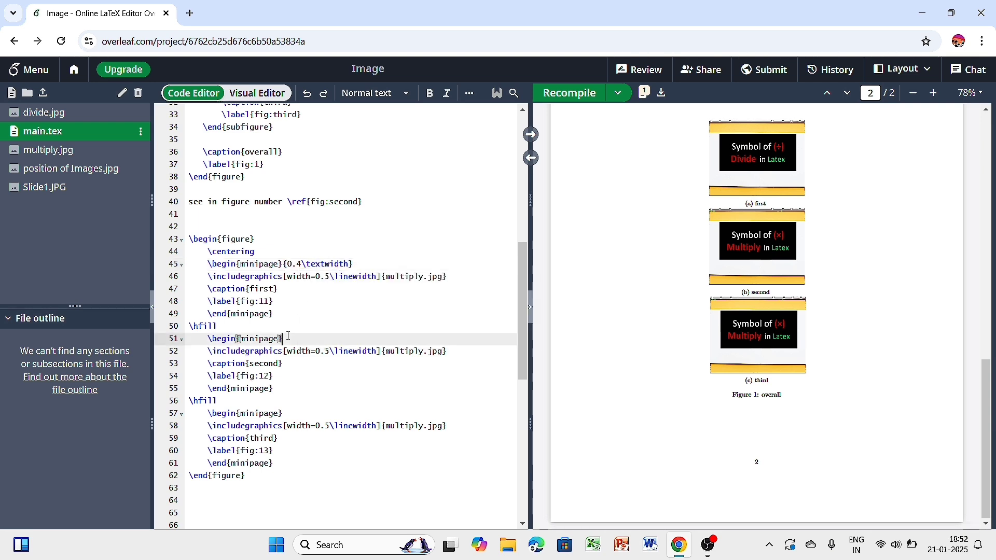
{"action": "type", "text": "{0."}
{"action": "type", "text": "4"}
{"action": "type", "text": "\\tex"}
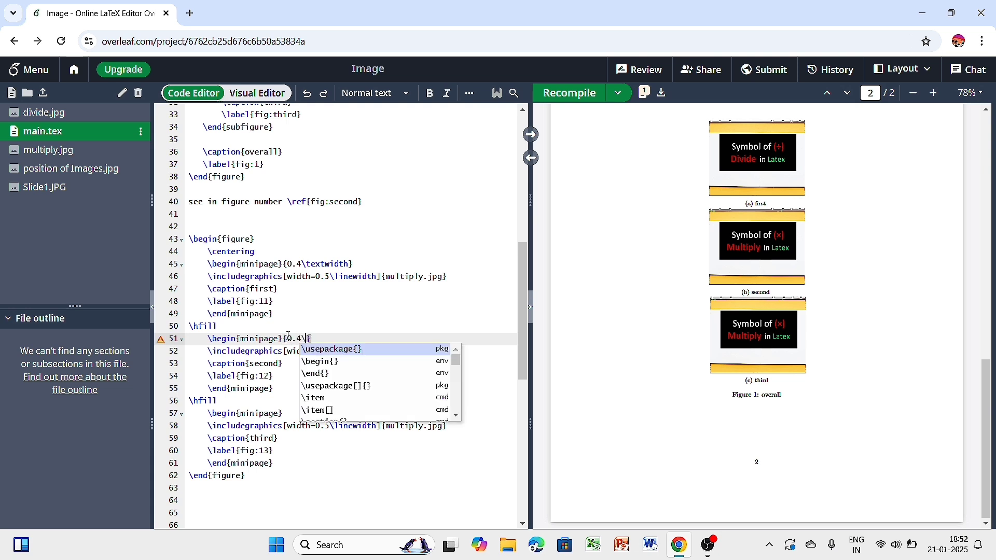
{"action": "key", "text": "Down"}
{"action": "key", "text": "Down"}
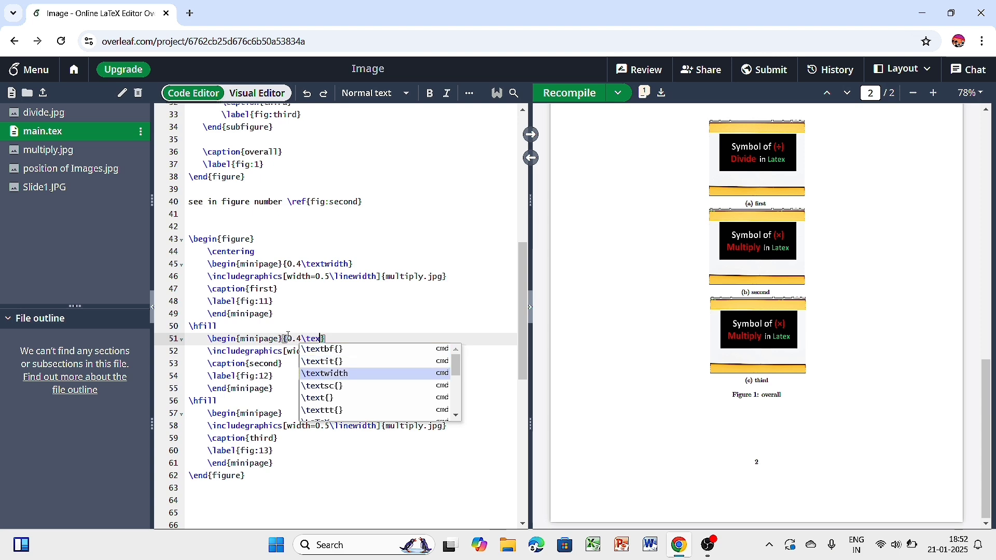
{"action": "key", "text": "Return"}
Set the third minipage's width argument to {0.4\textwidth}
{"action": "scroll", "coordinate": [288, 336], "scroll_direction": "down", "scroll_amount": 2}
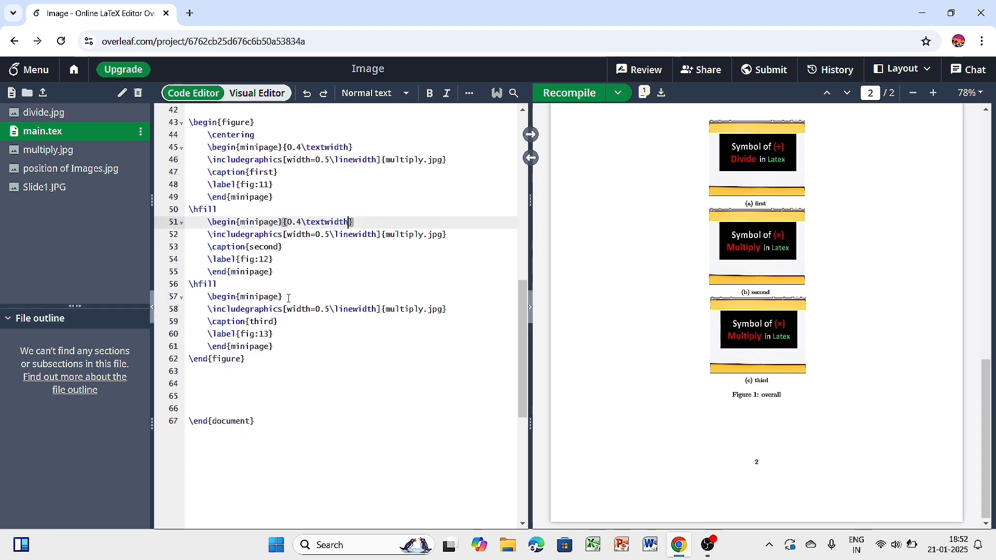
{"action": "left_click", "coordinate": [289, 297]}
{"action": "type", "text": "\\"}
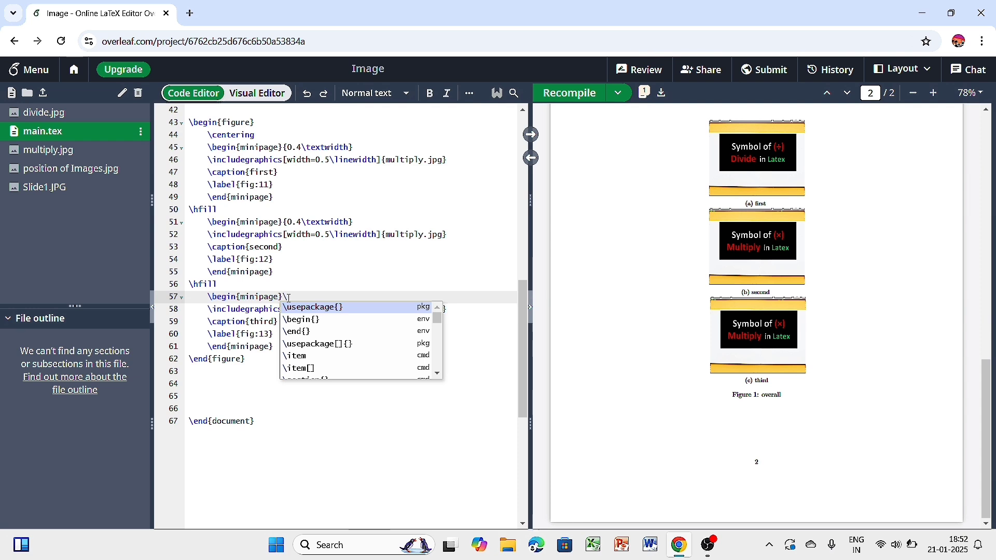
{"action": "key", "text": "BackSpace"}
{"action": "type", "text": "{"}
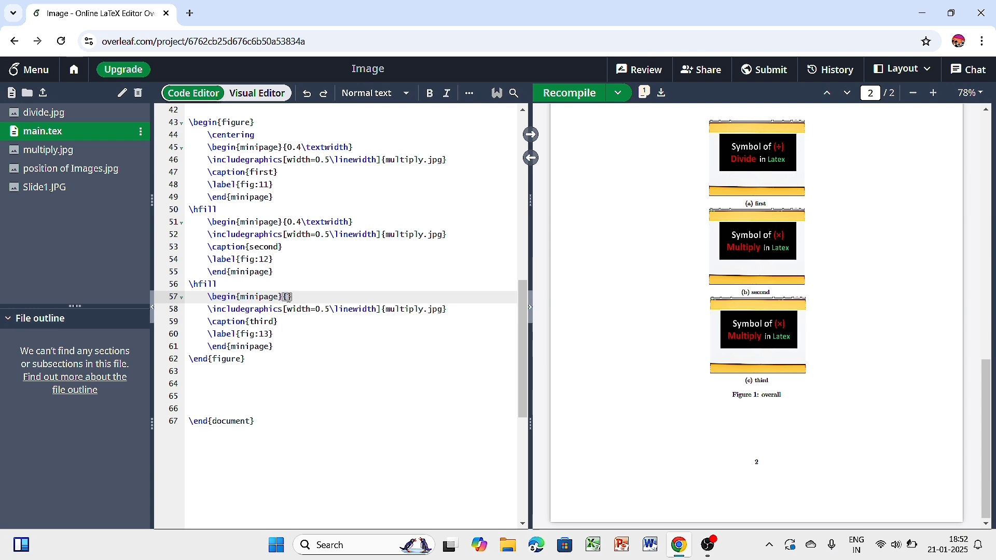
{"action": "type", "text": "0.4\\"}
{"action": "type", "text": "textw"}
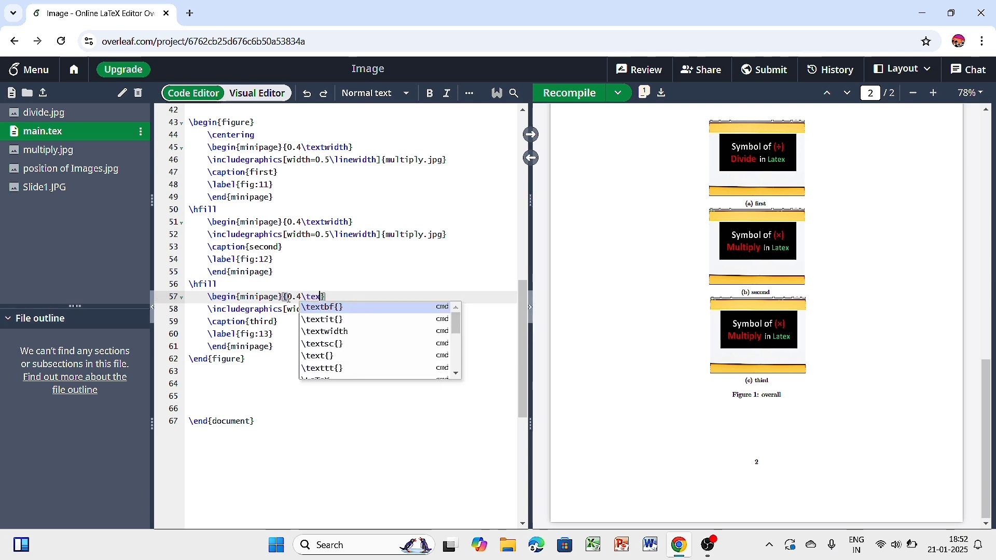
{"action": "key", "text": "Return"}
Recompile the document and compare the minipage figures' layout and numbering with the subfigures in the PDF preview
{"action": "scroll", "coordinate": [290, 290], "scroll_direction": "up", "scroll_amount": 4}
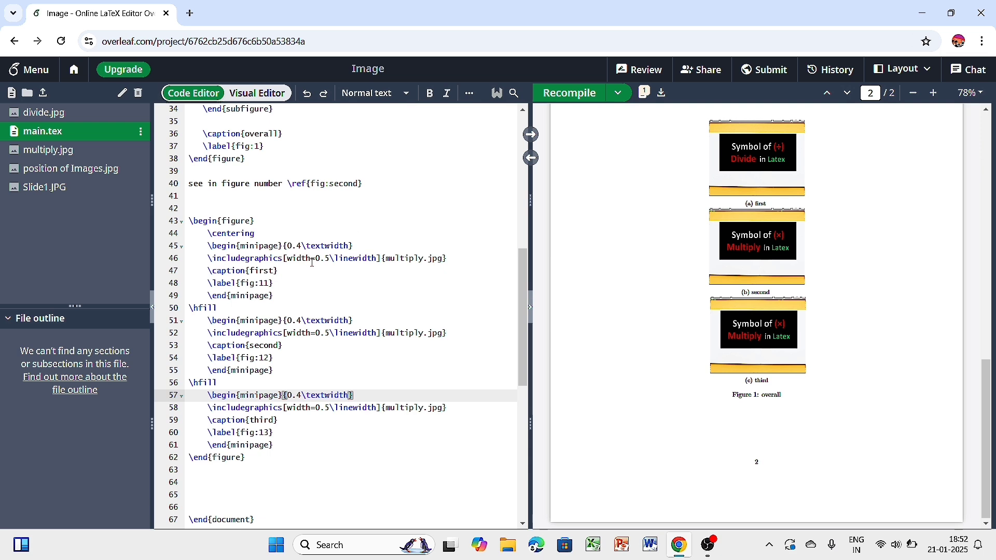
{"action": "left_click", "coordinate": [562, 94]}
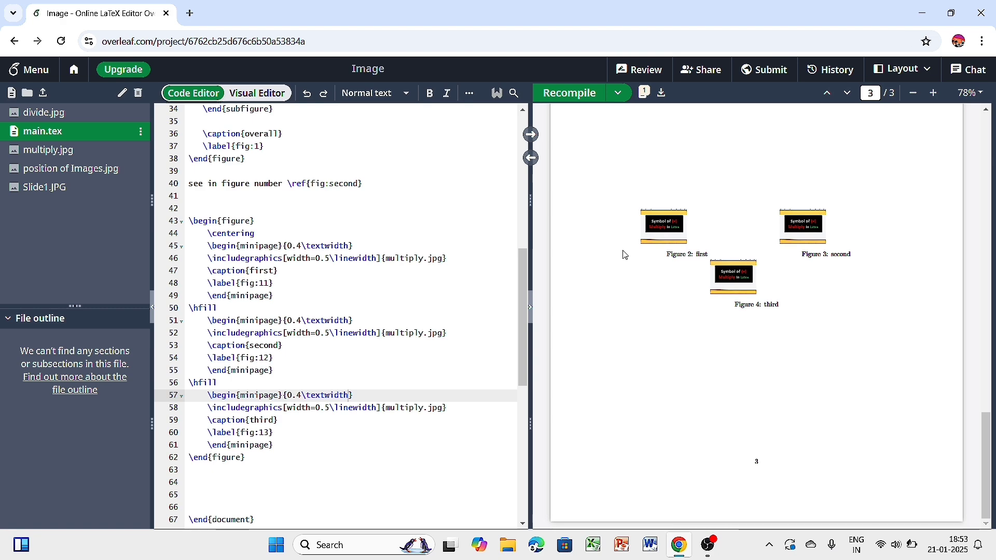
{"action": "scroll", "coordinate": [352, 286], "scroll_direction": "up", "scroll_amount": 5}
{"action": "scroll", "coordinate": [352, 286], "scroll_direction": "down", "scroll_amount": 5}
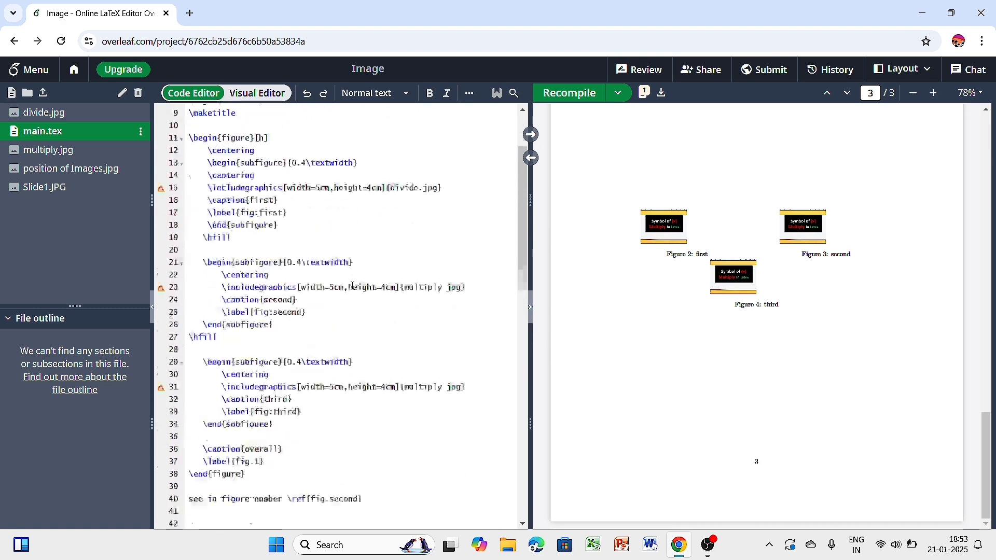
{"action": "scroll", "coordinate": [352, 286], "scroll_direction": "down", "scroll_amount": 1}
{"action": "scroll", "coordinate": [684, 216], "scroll_direction": "up", "scroll_amount": 3, "text": "ctrl"}
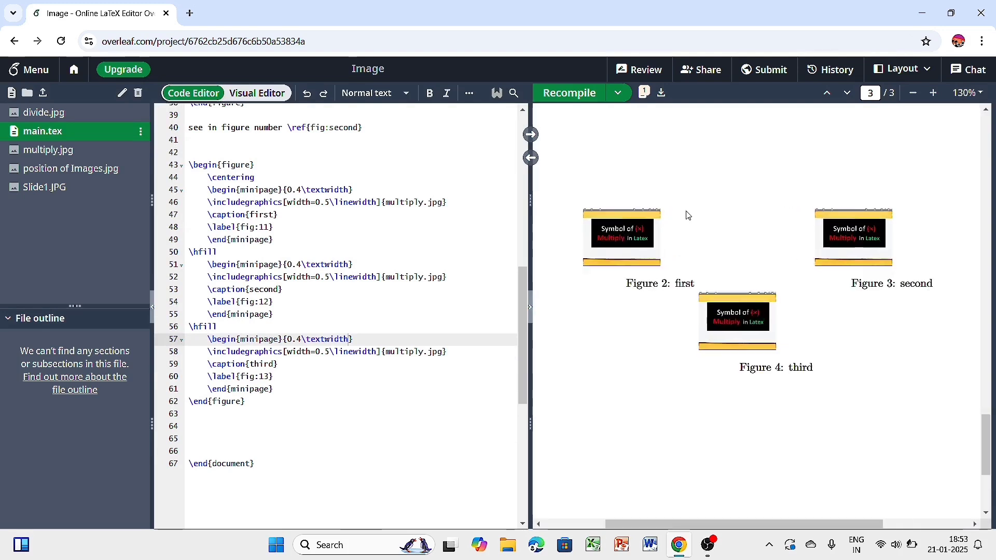
{"action": "scroll", "coordinate": [686, 215], "scroll_direction": "down", "scroll_amount": 3, "text": "ctrl"}
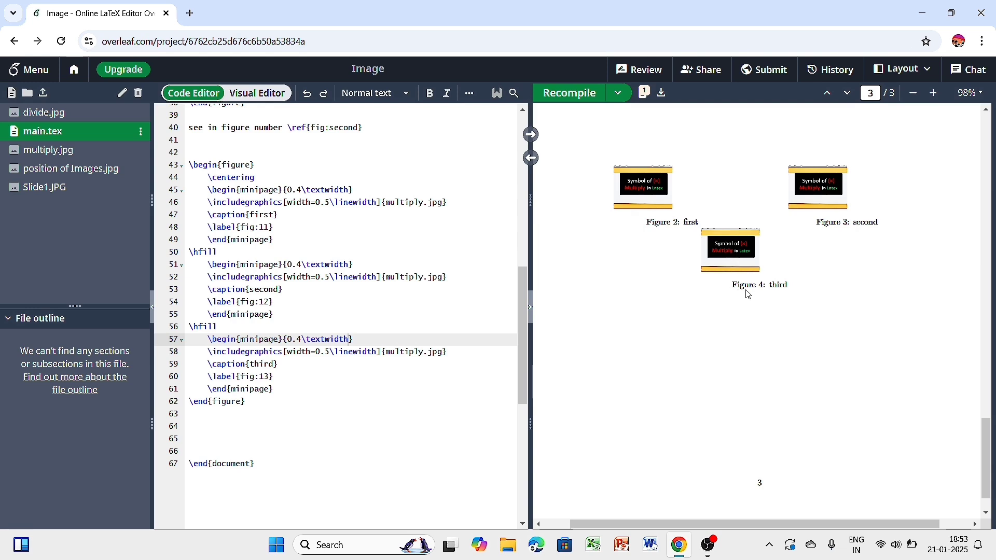
{"action": "scroll", "coordinate": [748, 295], "scroll_direction": "up", "scroll_amount": 10}
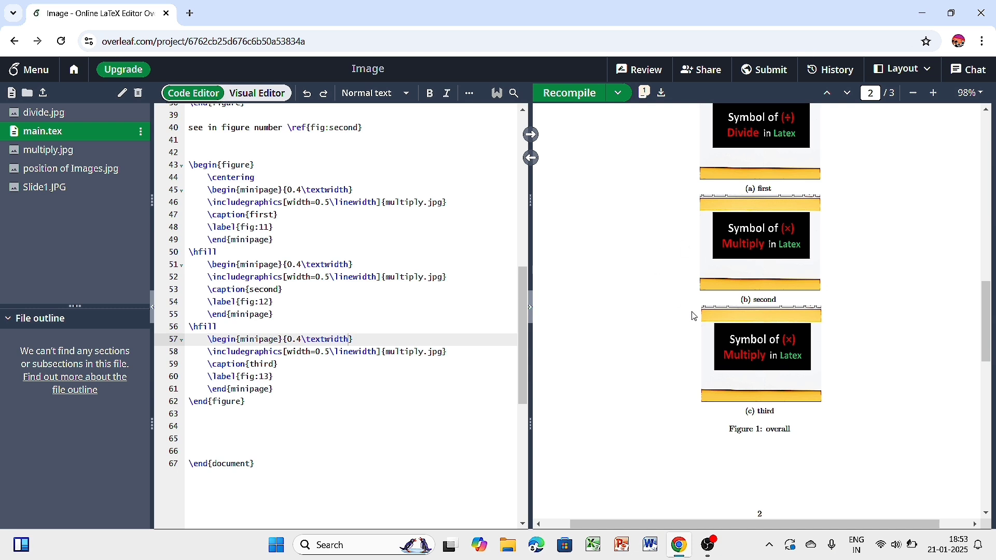
{"action": "scroll", "coordinate": [696, 316], "scroll_direction": "up", "scroll_amount": 1}
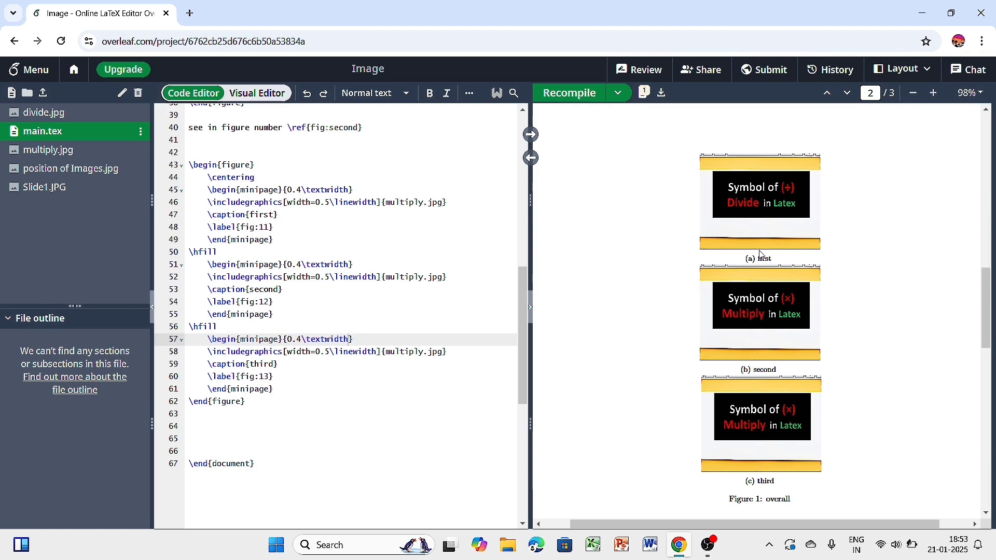
{"action": "scroll", "coordinate": [746, 473], "scroll_direction": "down", "scroll_amount": 10}
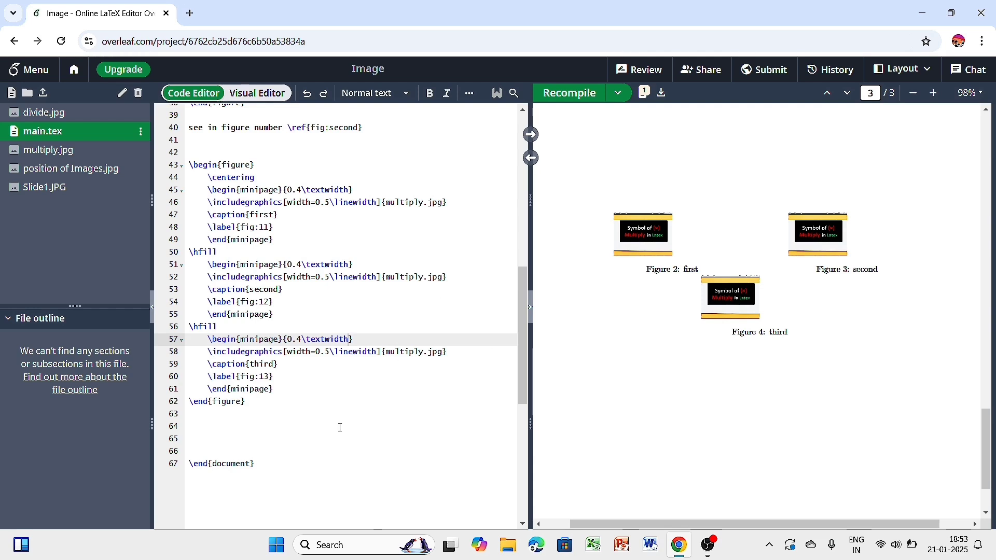
Below the minipage figure, add the line "wee see in figure \ref{fig:11}" to cross-reference the first minipage
{"action": "left_click", "coordinate": [249, 424]}
{"action": "type", "text": "wee"}
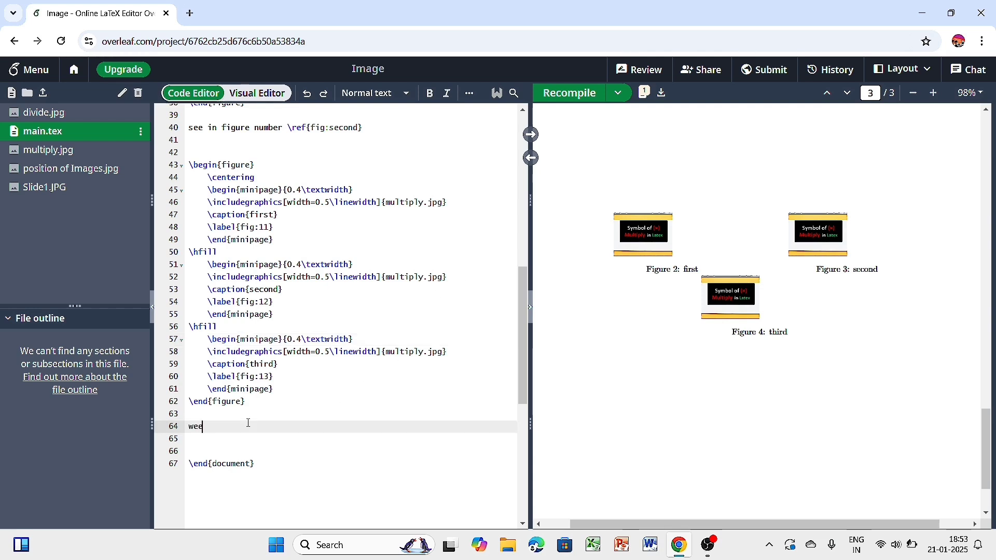
{"action": "type", "text": " see in figure "}
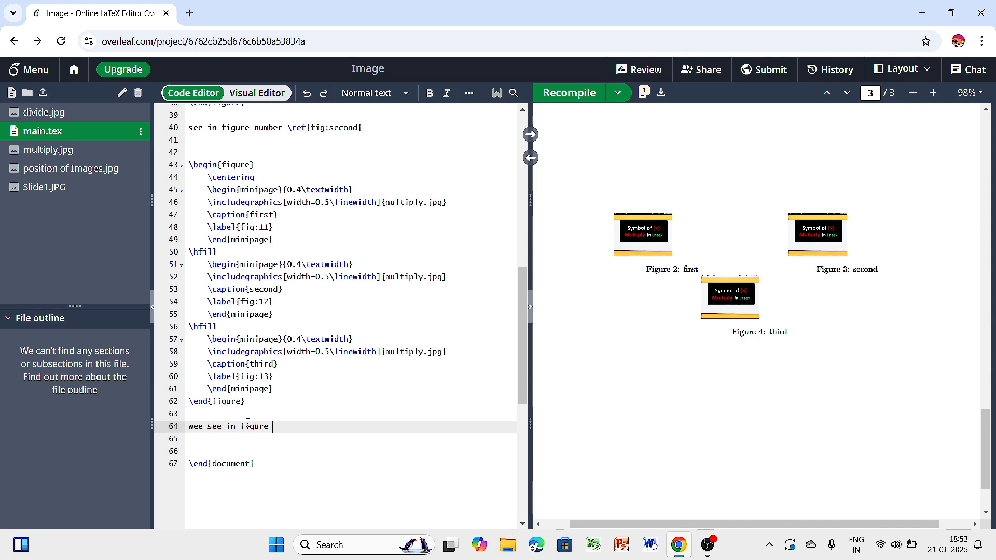
{"action": "type", "text": "\\re"}
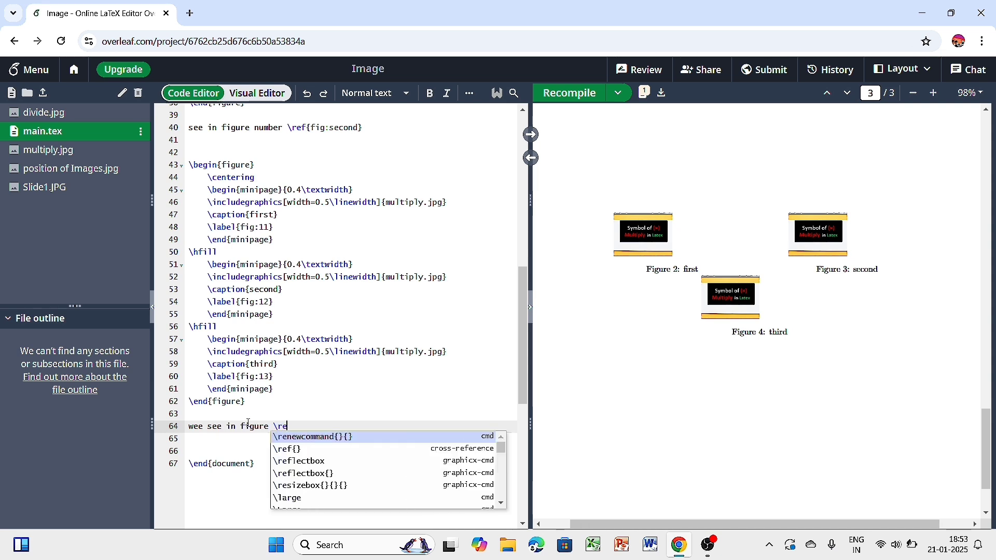
{"action": "type", "text": "f"}
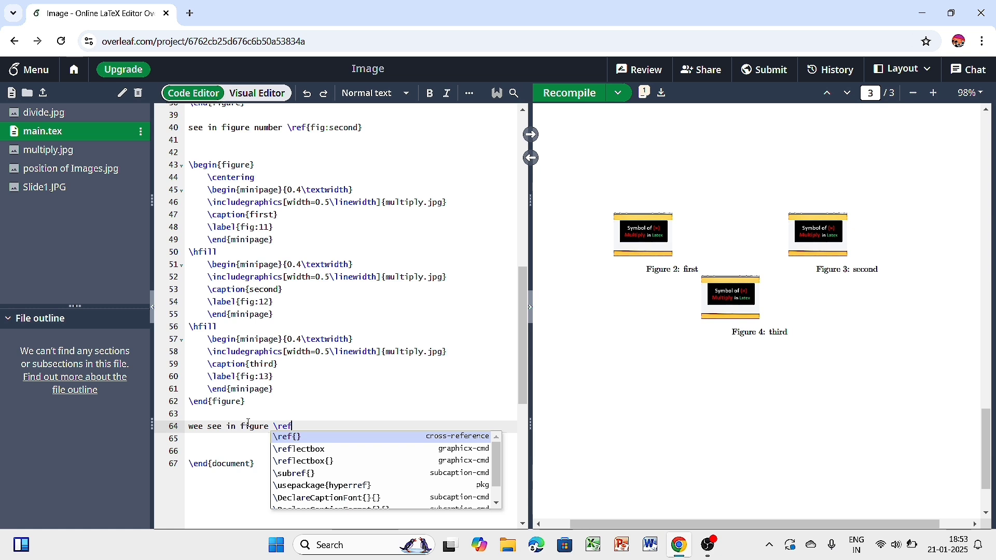
{"action": "key", "text": "Return"}
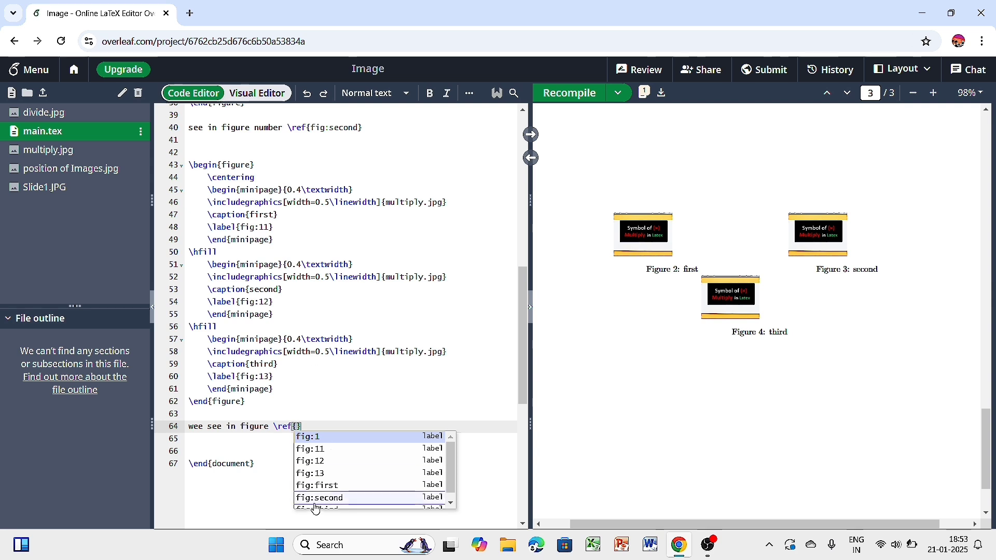
{"action": "left_click", "coordinate": [306, 449]}
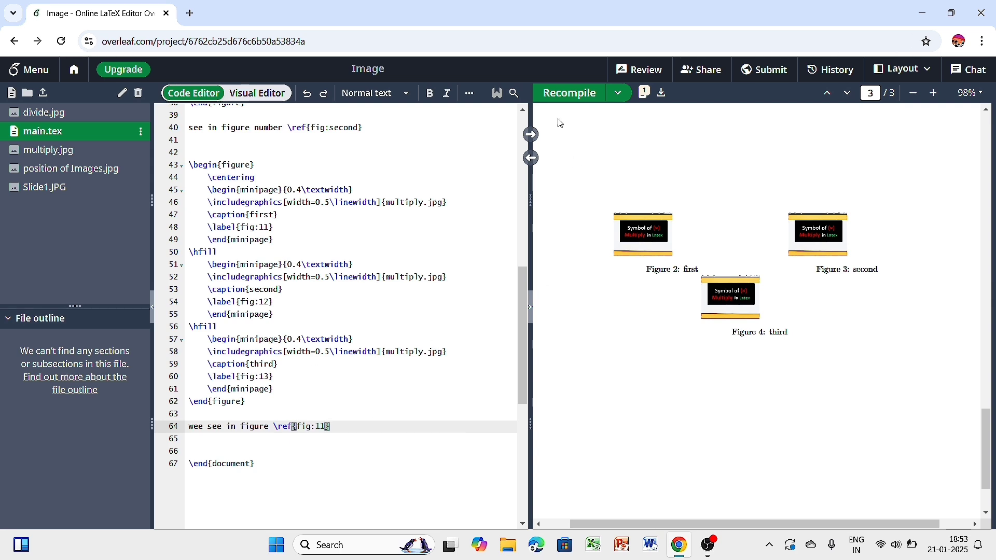
Recompile the document and check the new cross-reference on the first page against the minipage figure captions
{"action": "left_click", "coordinate": [571, 93]}
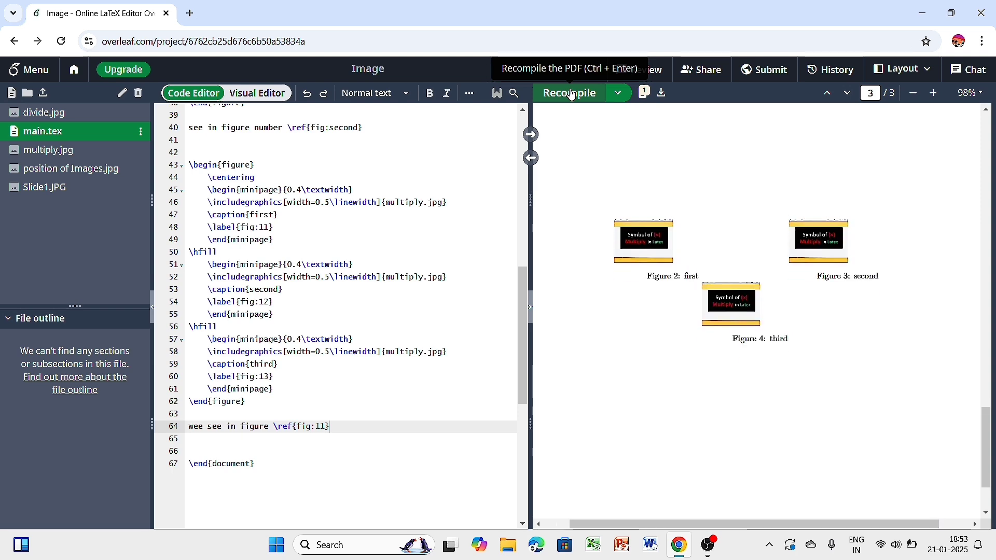
{"action": "scroll", "coordinate": [625, 187], "scroll_direction": "up", "scroll_amount": 5}
{"action": "scroll", "coordinate": [625, 187], "scroll_direction": "up", "scroll_amount": 10}
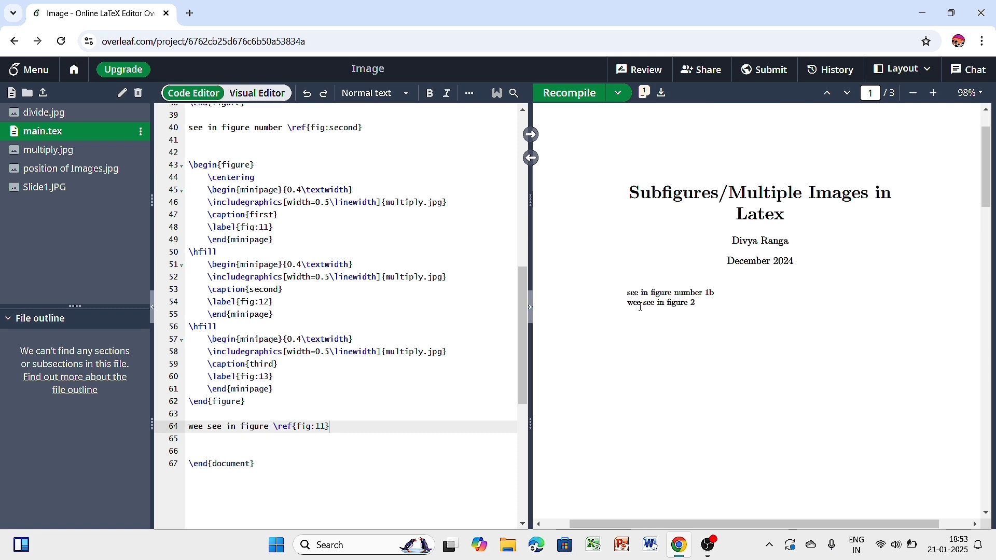
{"action": "scroll", "coordinate": [642, 311], "scroll_direction": "up", "scroll_amount": 3}
{"action": "scroll", "coordinate": [642, 312], "scroll_direction": "up", "scroll_amount": 2}
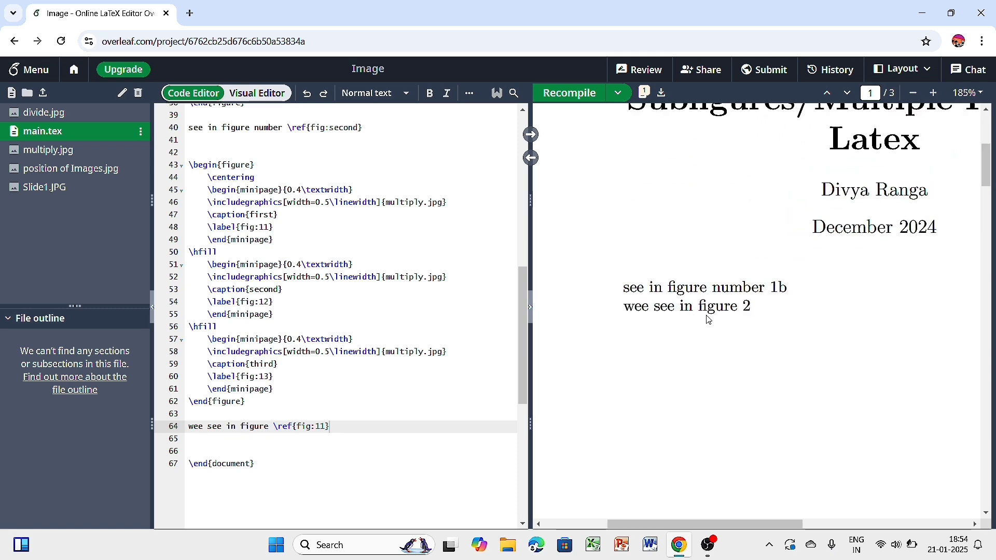
{"action": "scroll", "coordinate": [739, 319], "scroll_direction": "down", "scroll_amount": 5}
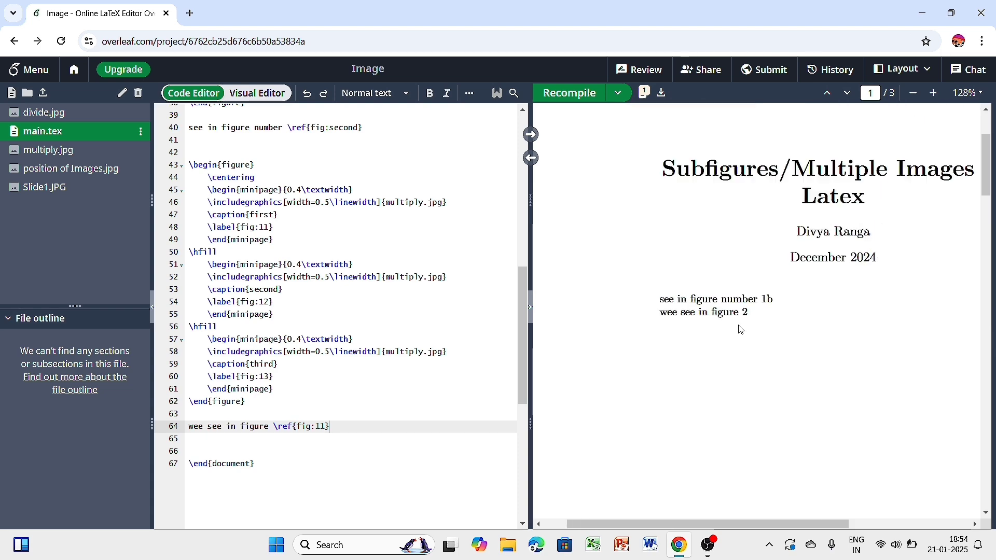
{"action": "scroll", "coordinate": [740, 328], "scroll_direction": "down", "scroll_amount": 5}
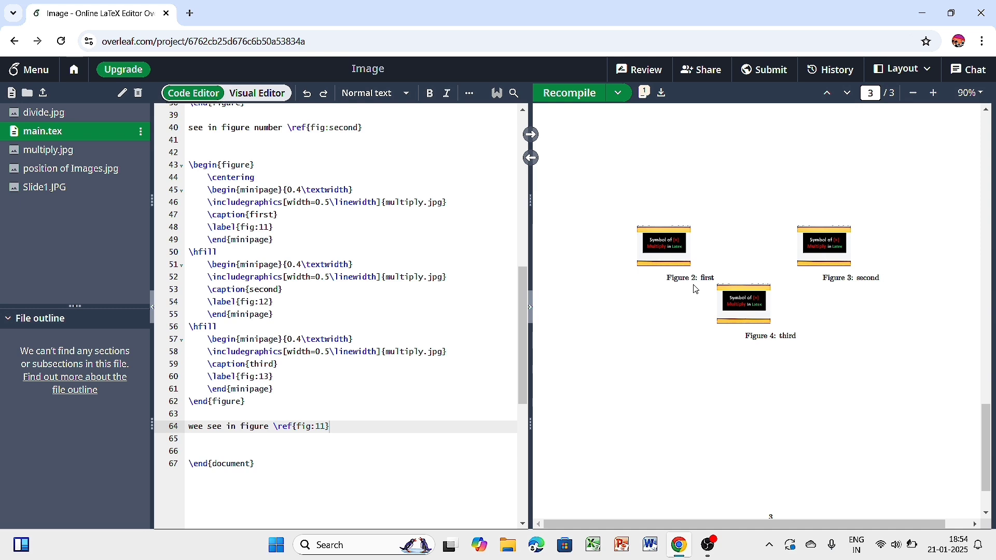
{"action": "scroll", "coordinate": [696, 289], "scroll_direction": "up", "scroll_amount": 3}
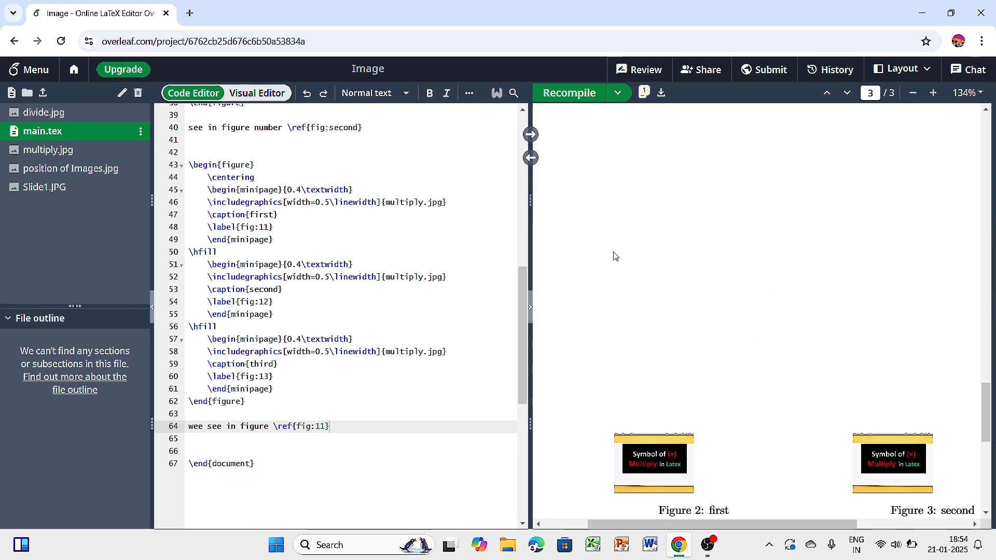
{"action": "scroll", "coordinate": [615, 256], "scroll_direction": "down", "scroll_amount": 4}
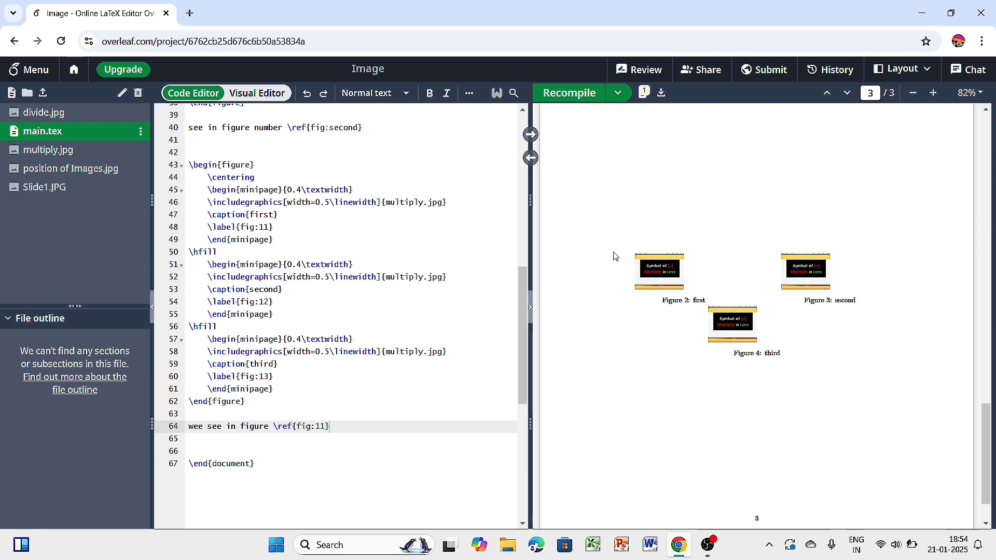
Compare the subfigure and minipage code with the layout and caption numbering of their figures in the PDF preview
{"action": "scroll", "coordinate": [616, 256], "scroll_direction": "up", "scroll_amount": 10}
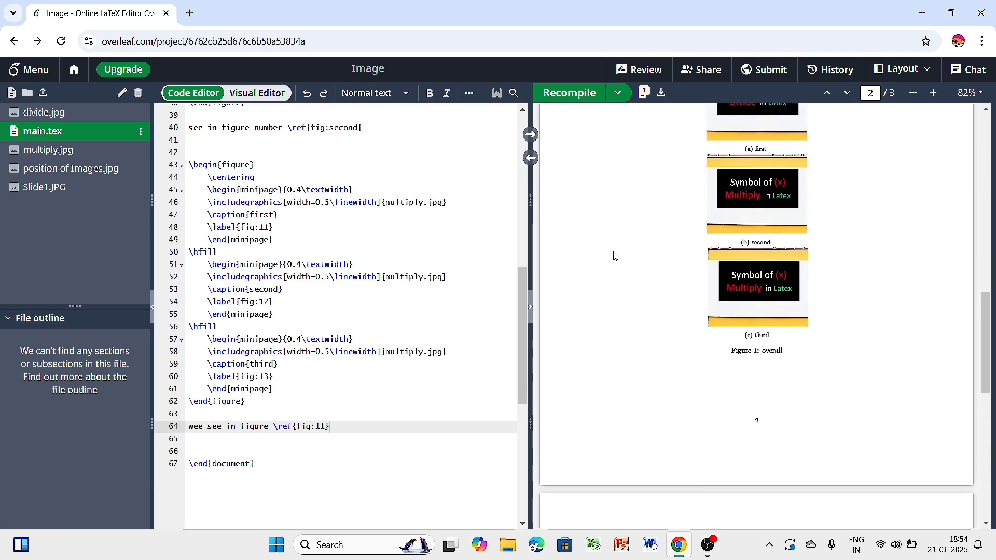
{"action": "scroll", "coordinate": [329, 325], "scroll_direction": "up", "scroll_amount": 15}
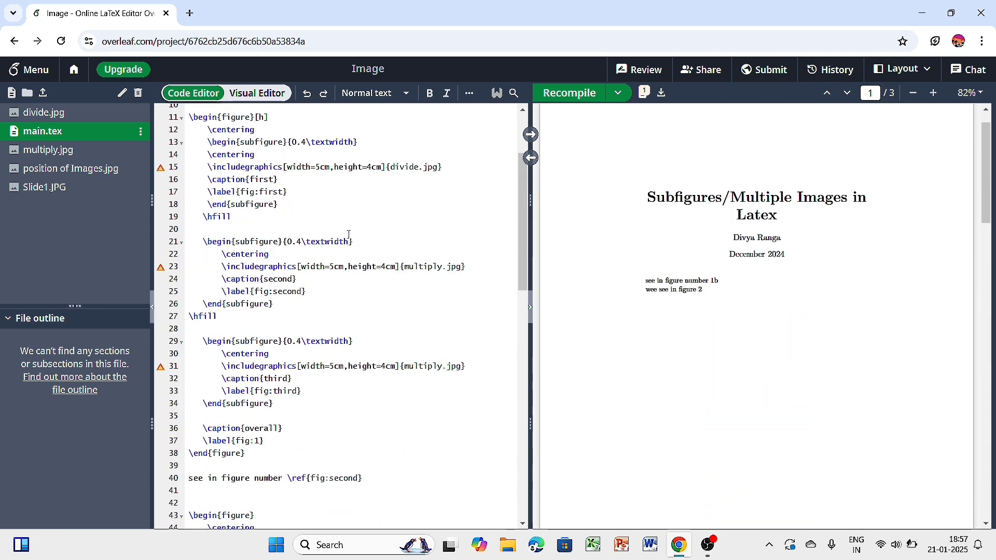
{"action": "scroll", "coordinate": [615, 311], "scroll_direction": "down", "scroll_amount": 15}
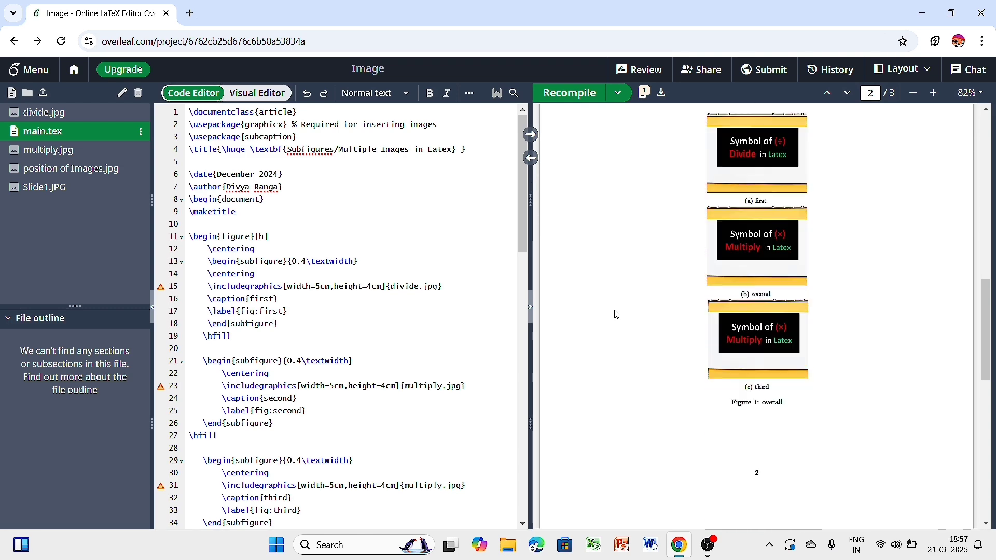
{"action": "scroll", "coordinate": [729, 297], "scroll_direction": "up", "scroll_amount": 2}
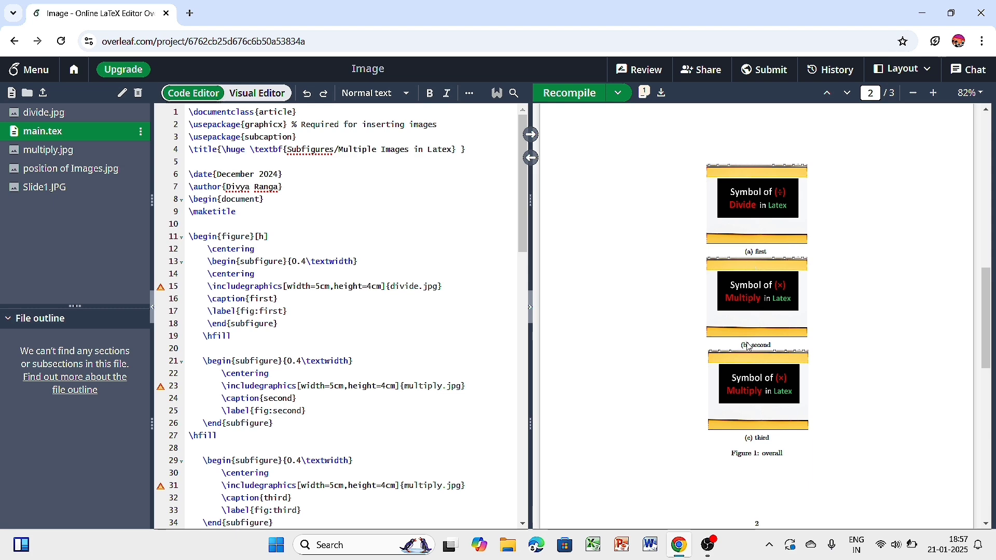
{"action": "scroll", "coordinate": [753, 436], "scroll_direction": "down", "scroll_amount": 10}
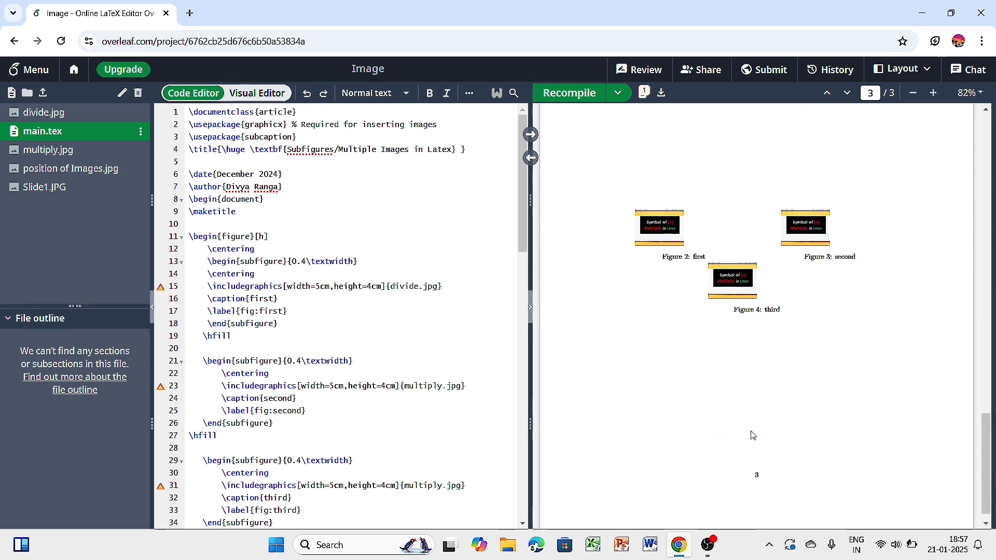
{"action": "scroll", "coordinate": [512, 270], "scroll_direction": "down", "scroll_amount": 10}
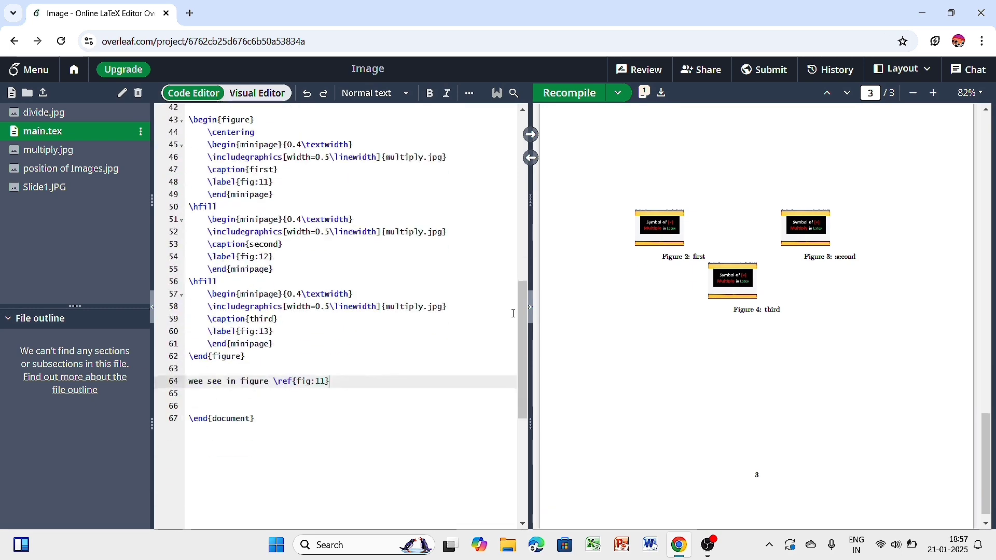
{"action": "scroll", "coordinate": [667, 250], "scroll_direction": "up", "scroll_amount": 3}
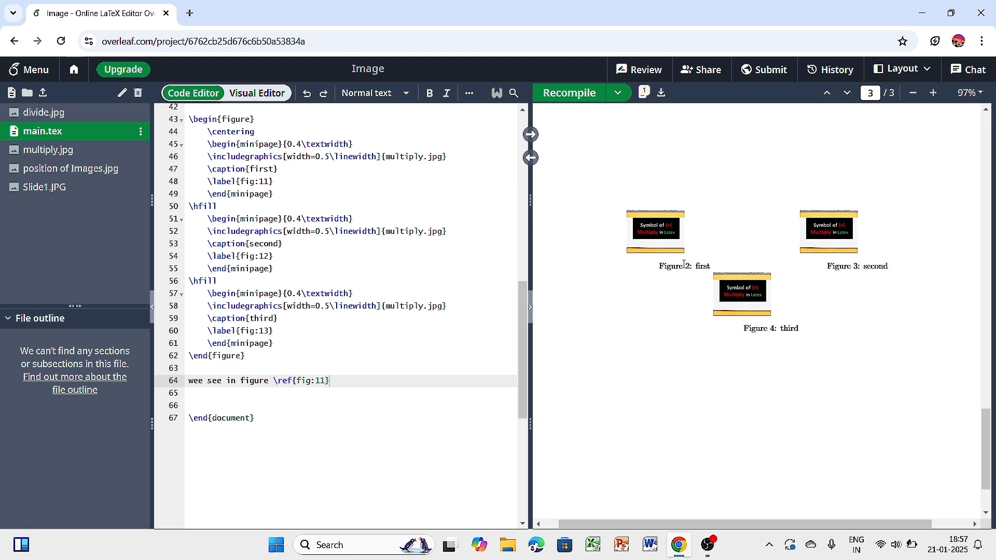
{"action": "scroll", "coordinate": [684, 265], "scroll_direction": "up", "scroll_amount": 4}
{"action": "scroll", "coordinate": [684, 266], "scroll_direction": "down", "scroll_amount": 1}
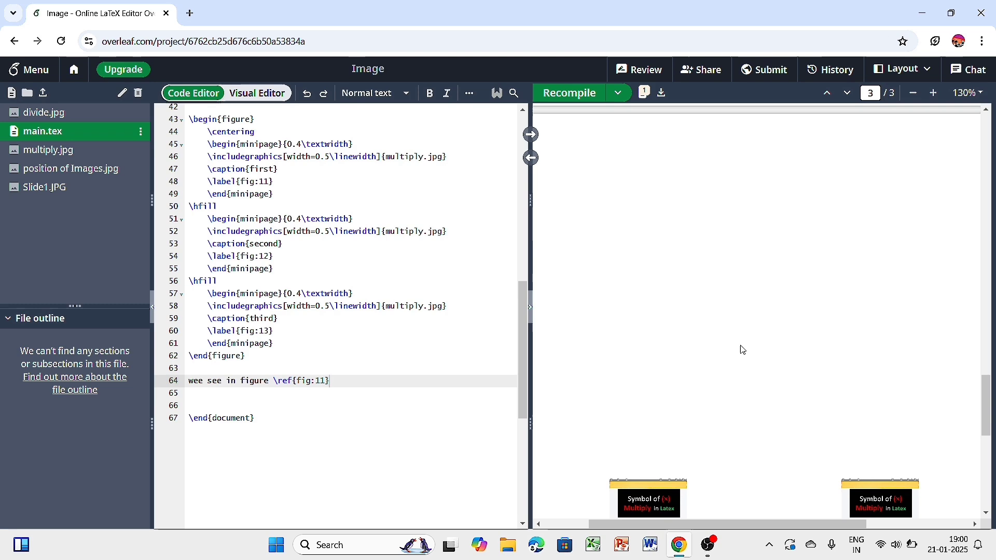
Review the cross-references on the PDF's first page against the captions of the subfigure group and the separate minipage figures
{"action": "scroll", "coordinate": [743, 350], "scroll_direction": "up", "scroll_amount": 7}
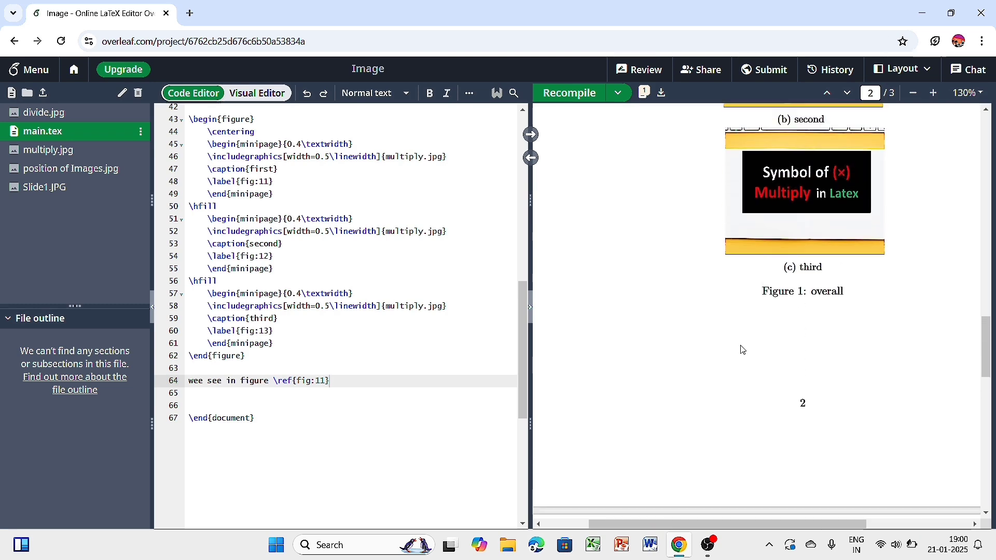
{"action": "scroll", "coordinate": [742, 349], "scroll_direction": "up", "scroll_amount": 5}
{"action": "scroll", "coordinate": [316, 402], "scroll_direction": "up", "scroll_amount": 9}
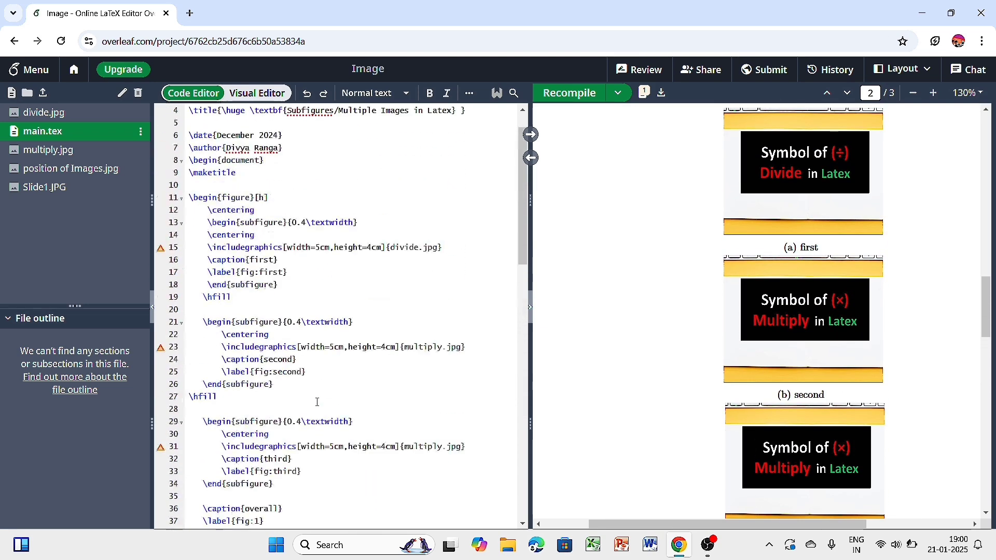
{"action": "scroll", "coordinate": [317, 403], "scroll_direction": "up", "scroll_amount": 1}
{"action": "scroll", "coordinate": [830, 368], "scroll_direction": "up", "scroll_amount": 6}
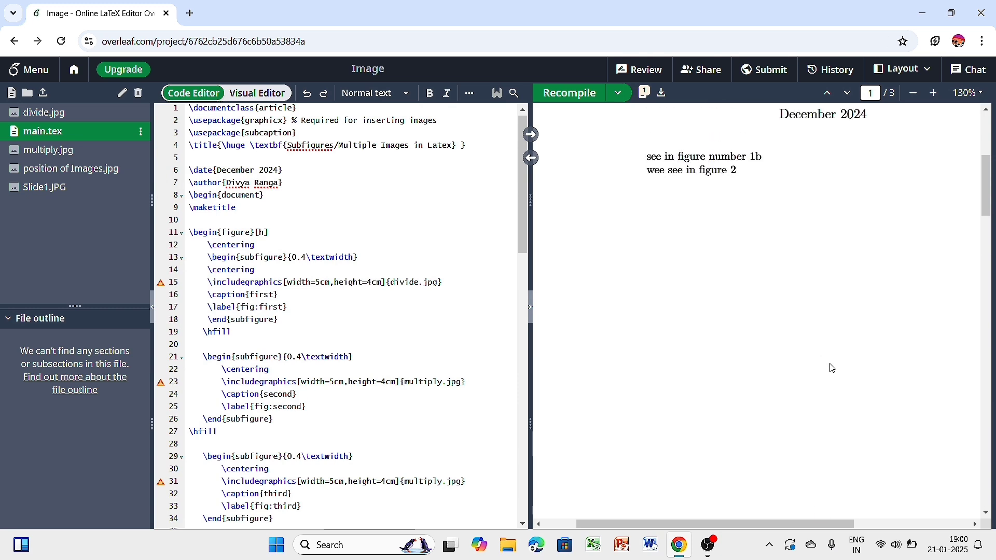
{"action": "scroll", "coordinate": [833, 367], "scroll_direction": "up", "scroll_amount": 1}
{"action": "scroll", "coordinate": [832, 367], "scroll_direction": "down", "scroll_amount": 5}
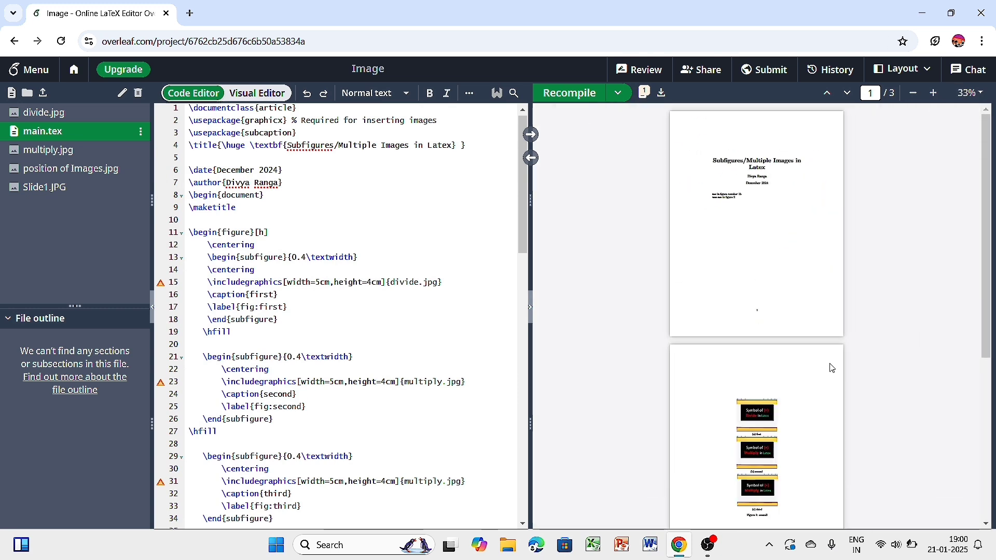
{"action": "scroll", "coordinate": [832, 368], "scroll_direction": "down", "scroll_amount": 4}
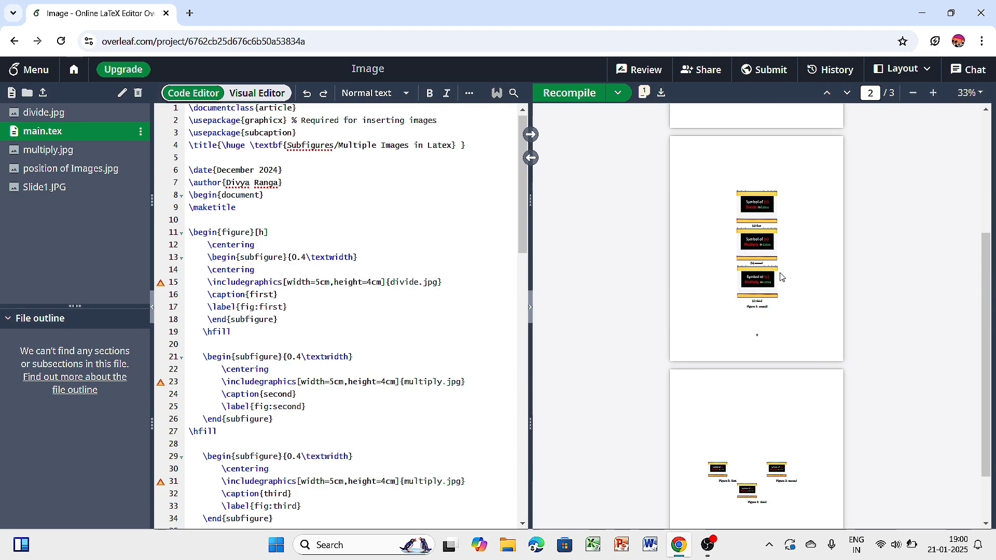
{"action": "scroll", "coordinate": [769, 294], "scroll_direction": "up", "scroll_amount": 4}
{"action": "scroll", "coordinate": [768, 294], "scroll_direction": "down", "scroll_amount": 3}
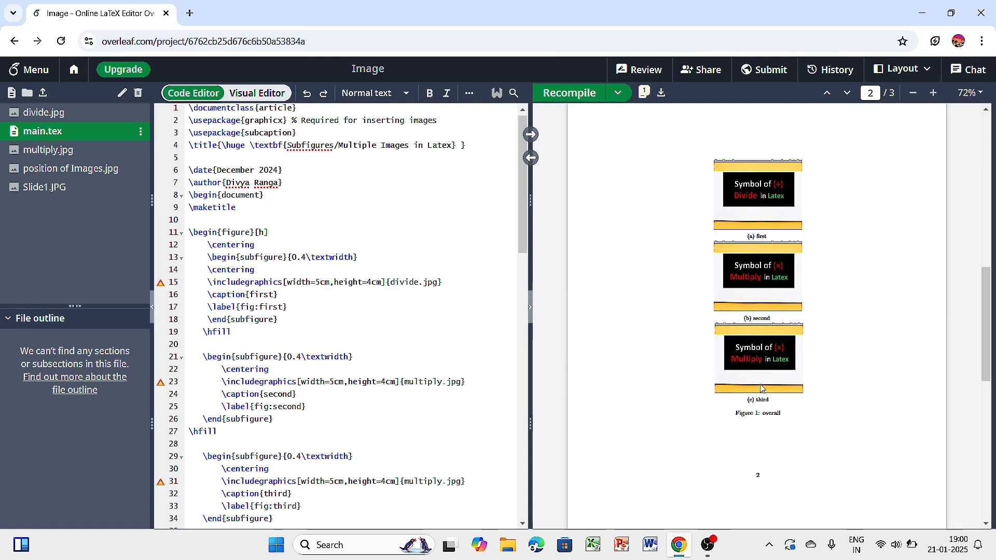
{"action": "scroll", "coordinate": [762, 389], "scroll_direction": "down", "scroll_amount": 5}
{"action": "scroll", "coordinate": [762, 389], "scroll_direction": "up", "scroll_amount": 3, "text": "ctrl"}
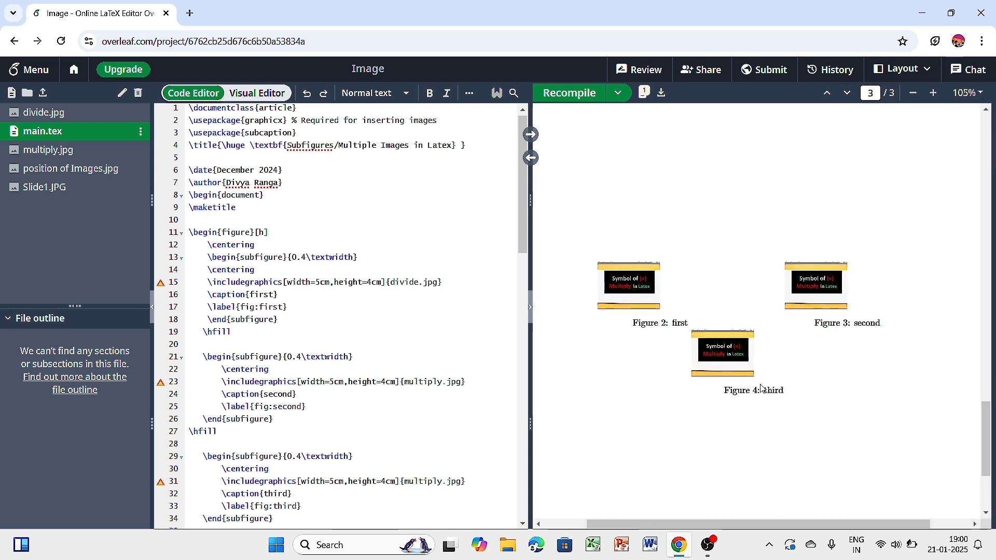
{"action": "scroll", "coordinate": [696, 340], "scroll_direction": "up", "scroll_amount": 1, "text": "ctrl"}
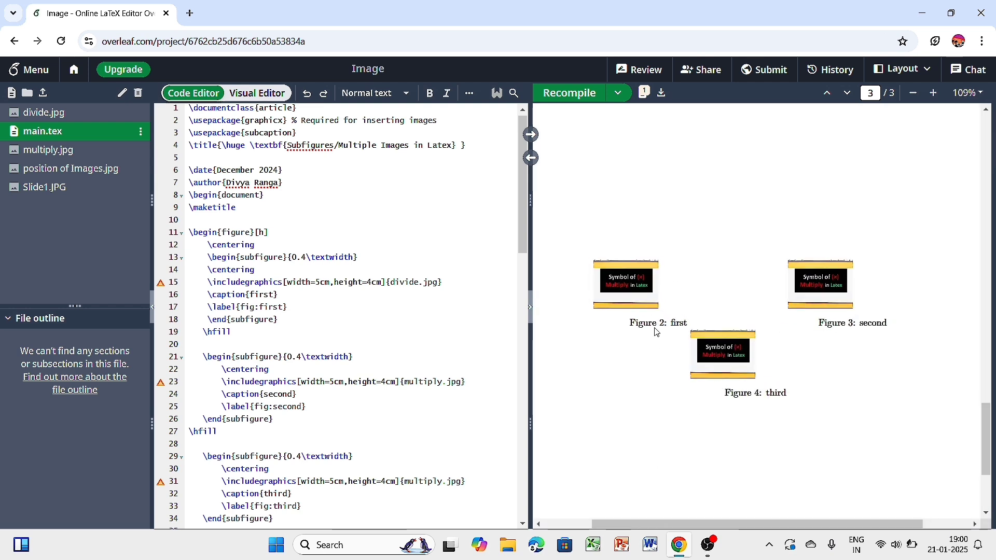